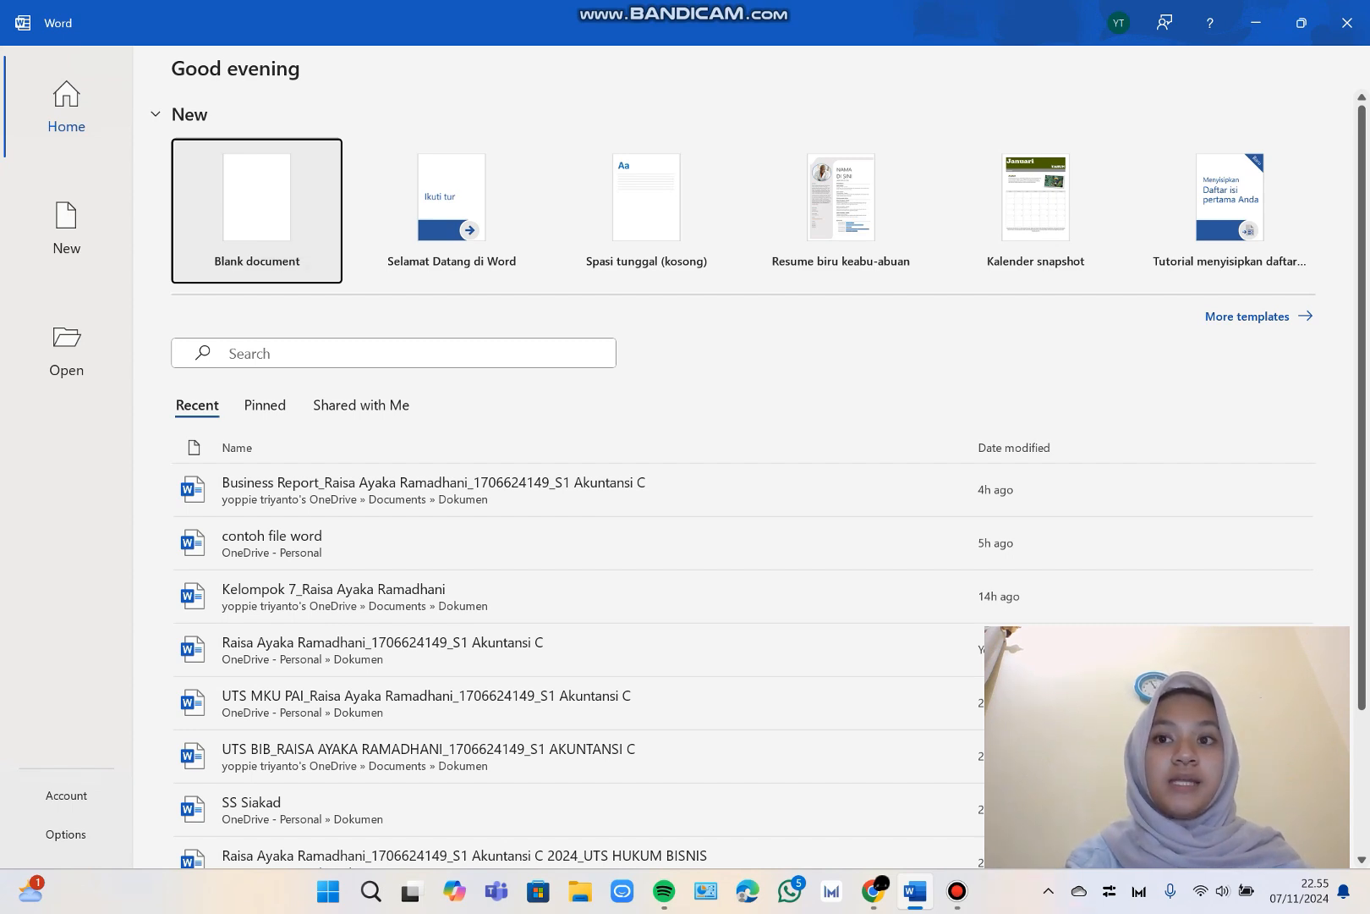
# Create a blank document and enter the author's full name on the first line.
pyautogui.click(257, 211)
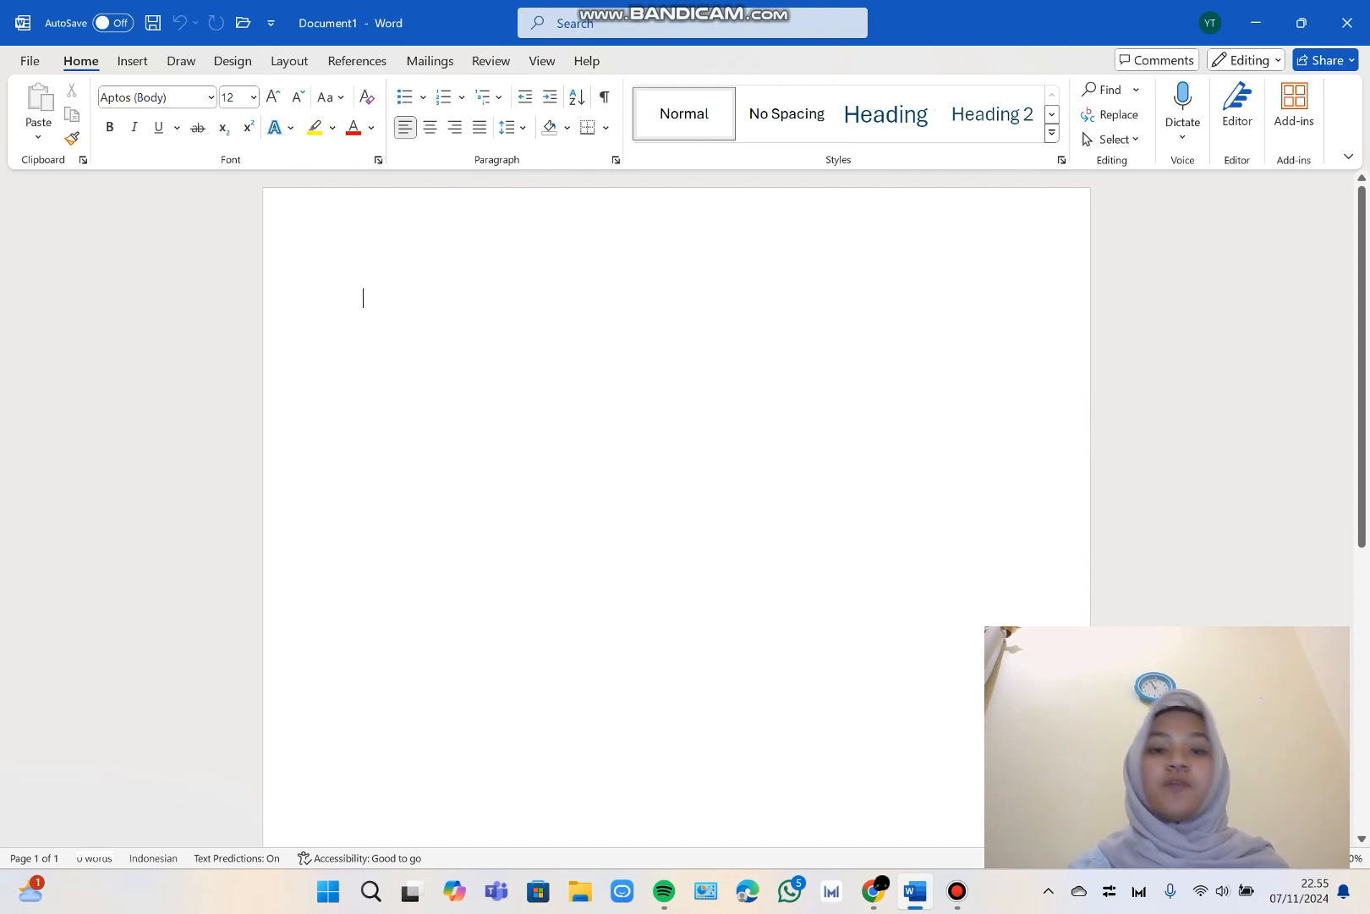
pyautogui.write('R')
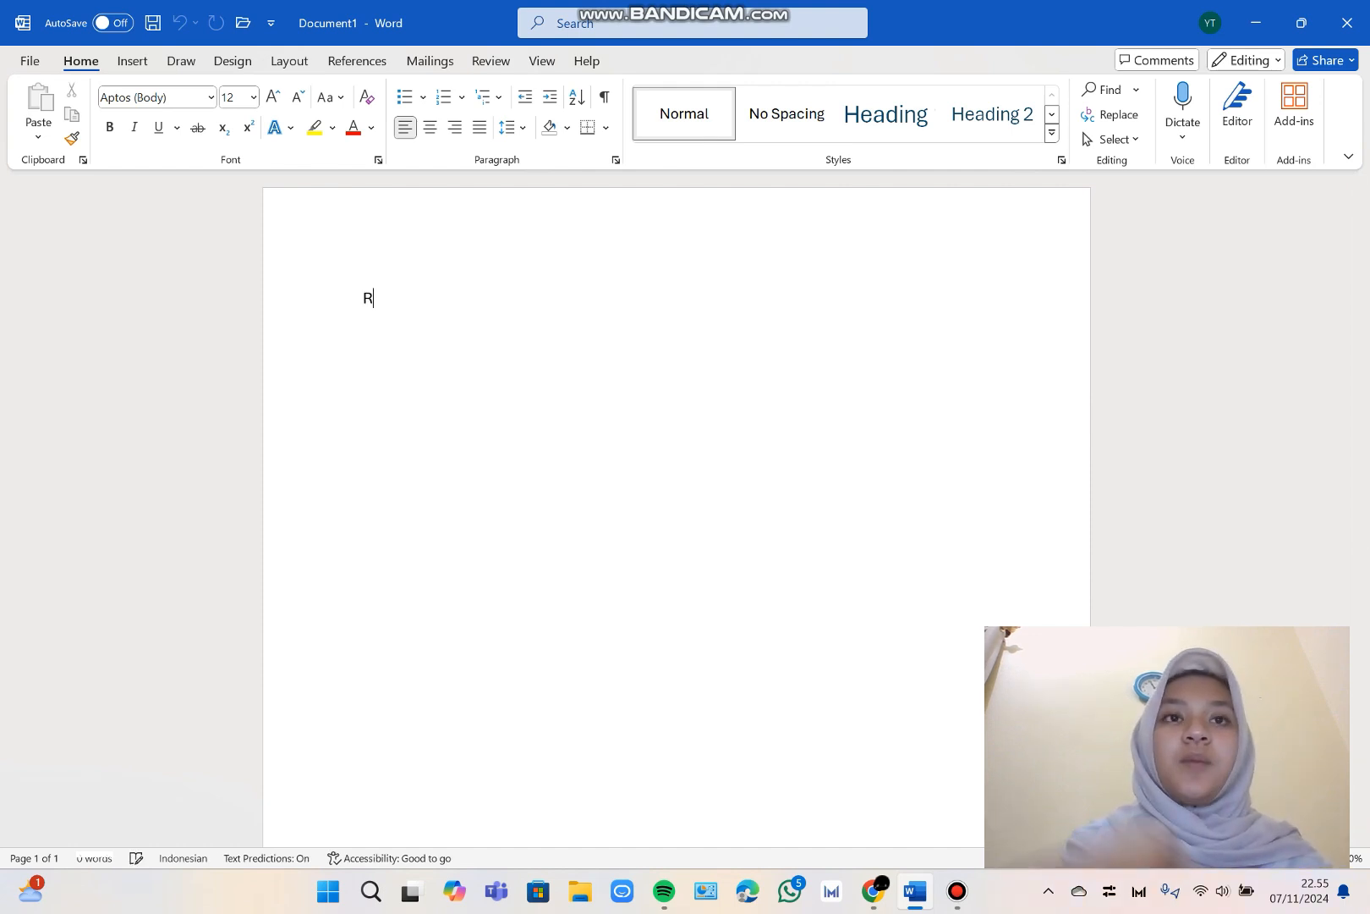
pyautogui.write('aisa Aya')
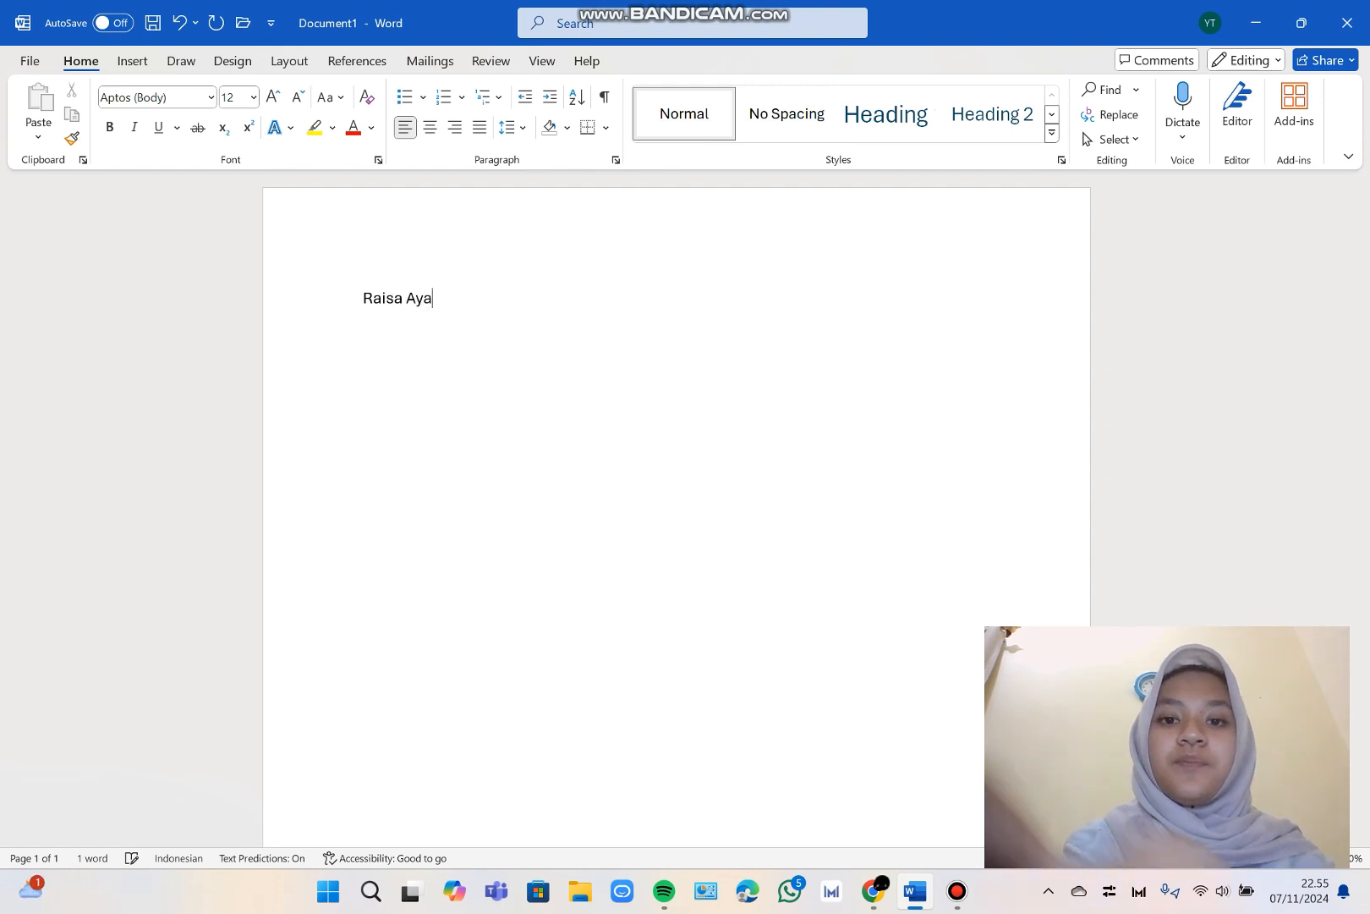
pyautogui.write('ka Ra')
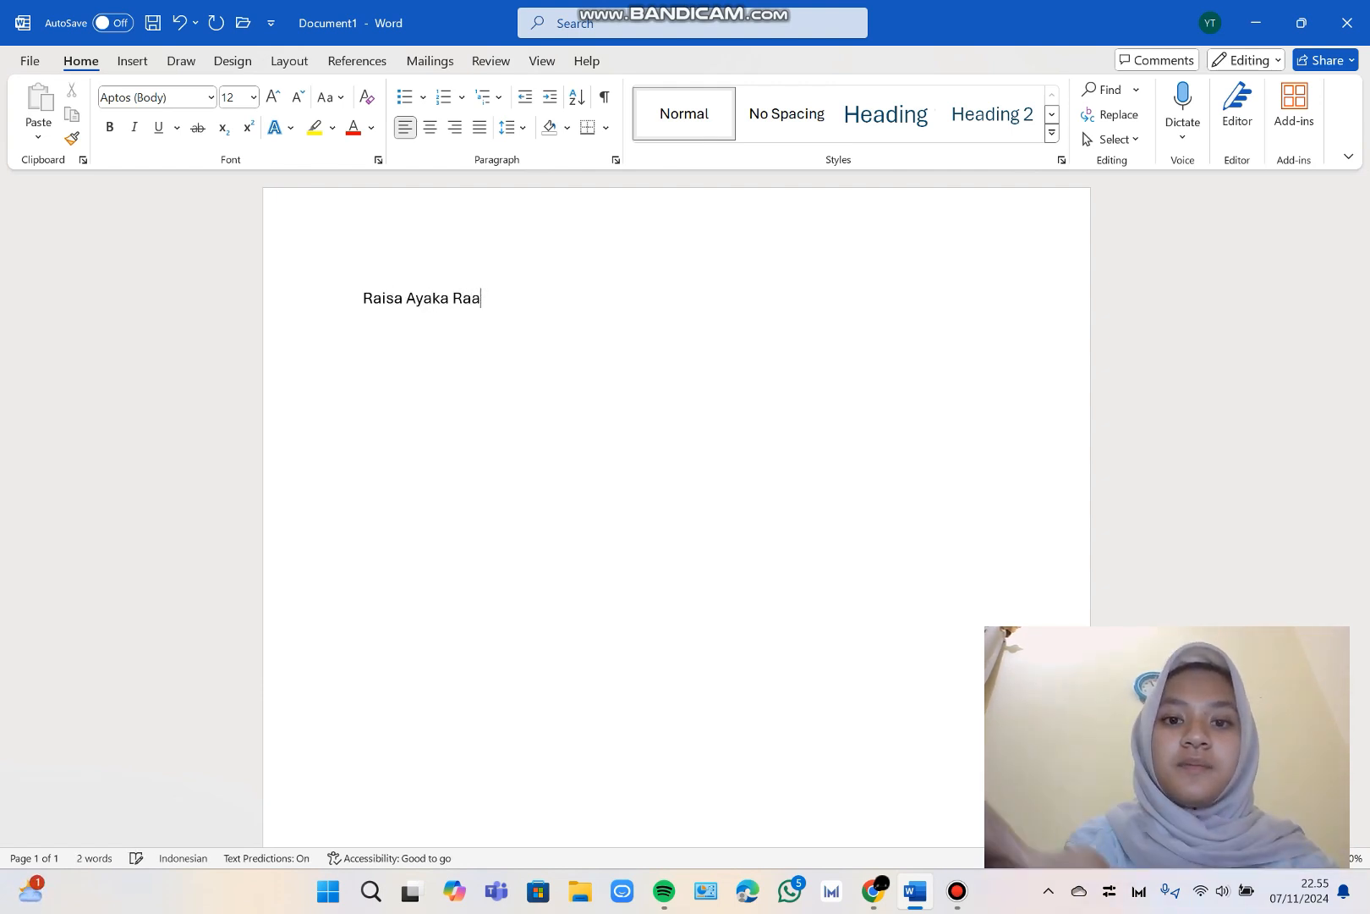
pyautogui.write('madhani')
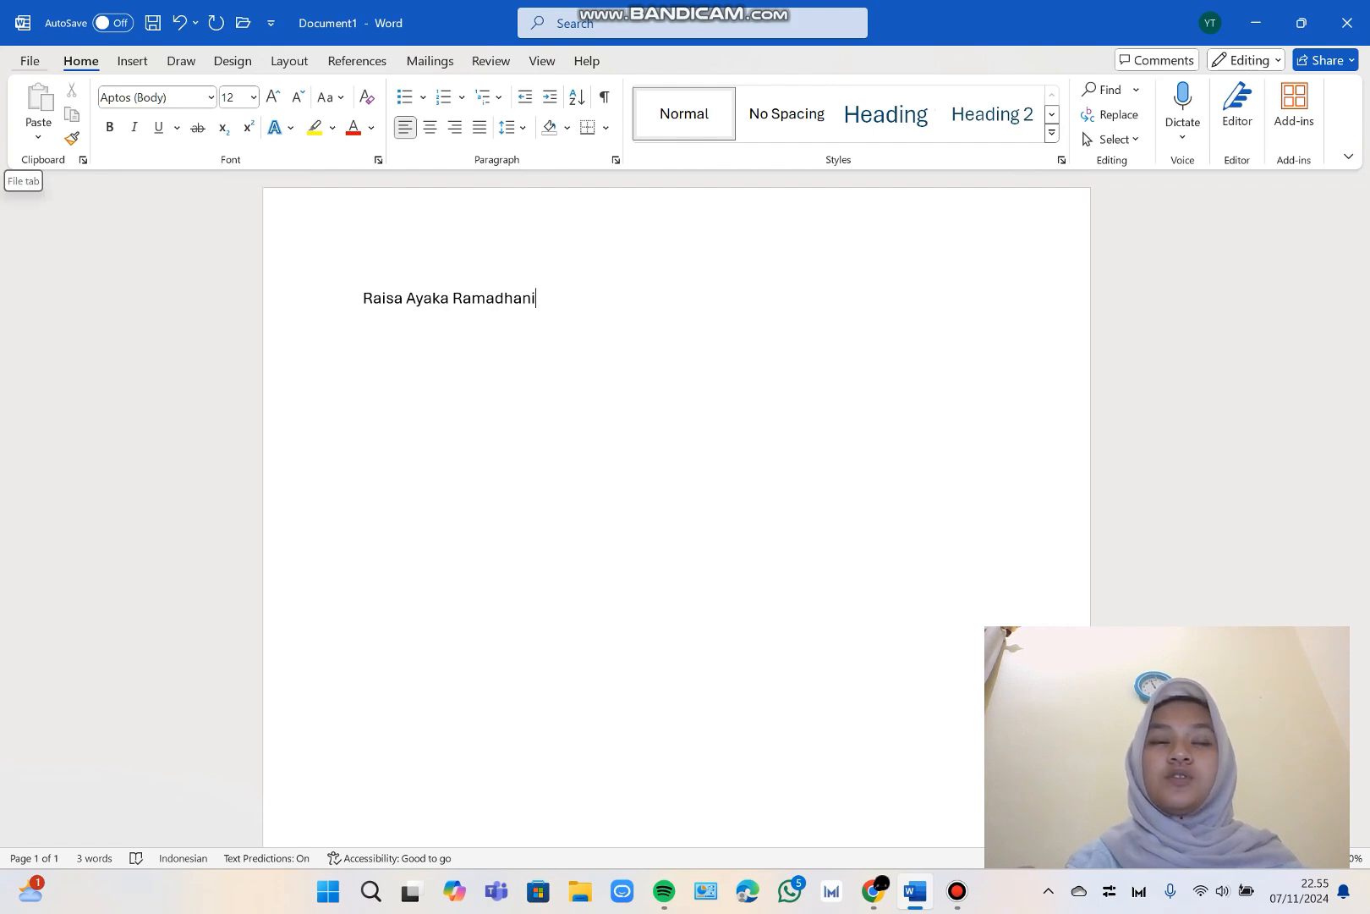
# Save the document as a PDF in OneDrive - Personal, named "Contoh" plus the author's first name, and minimize the opened PDF.
pyautogui.click(29, 61)
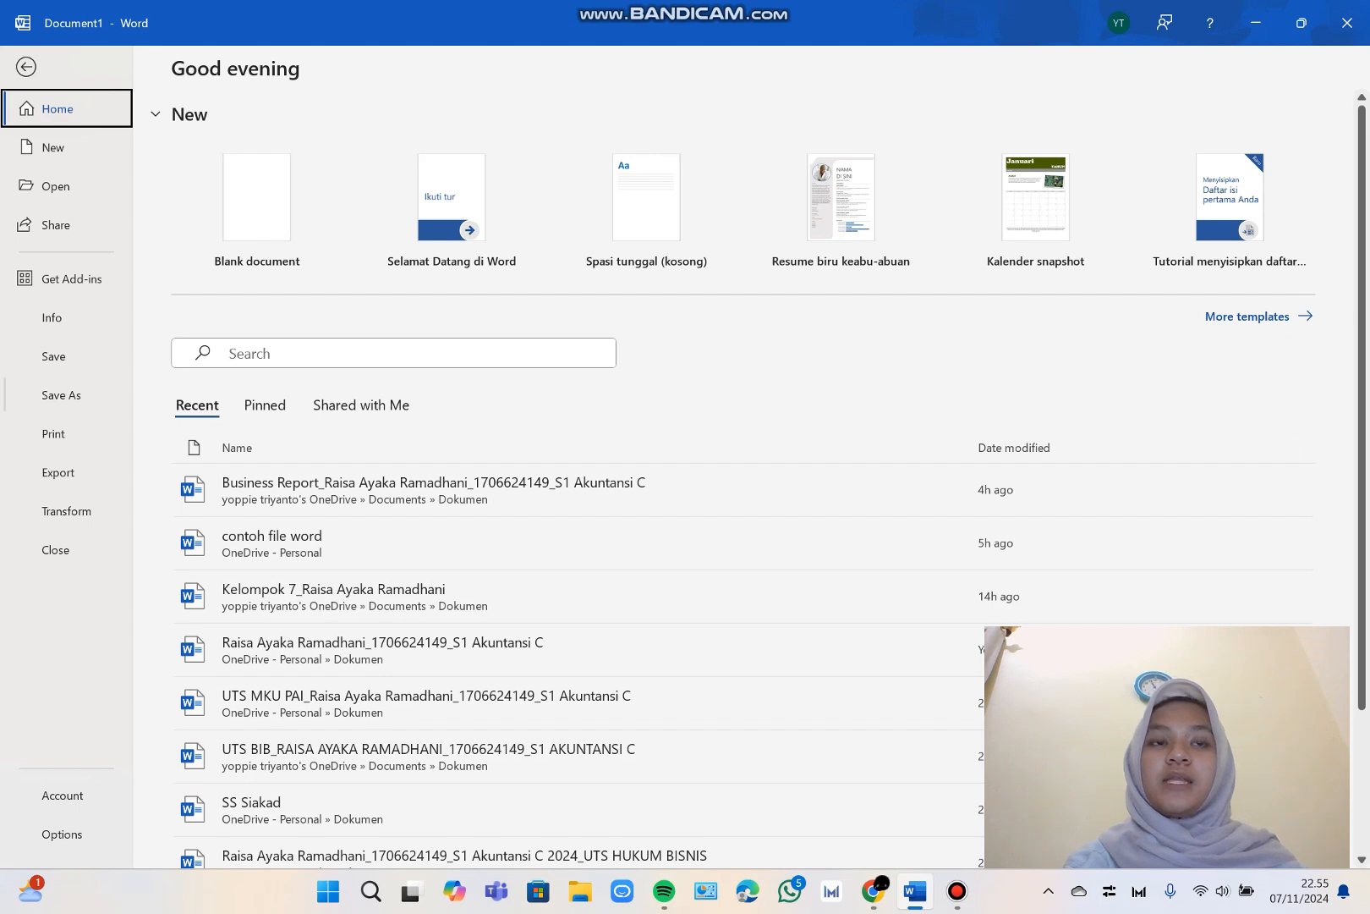
pyautogui.click(60, 395)
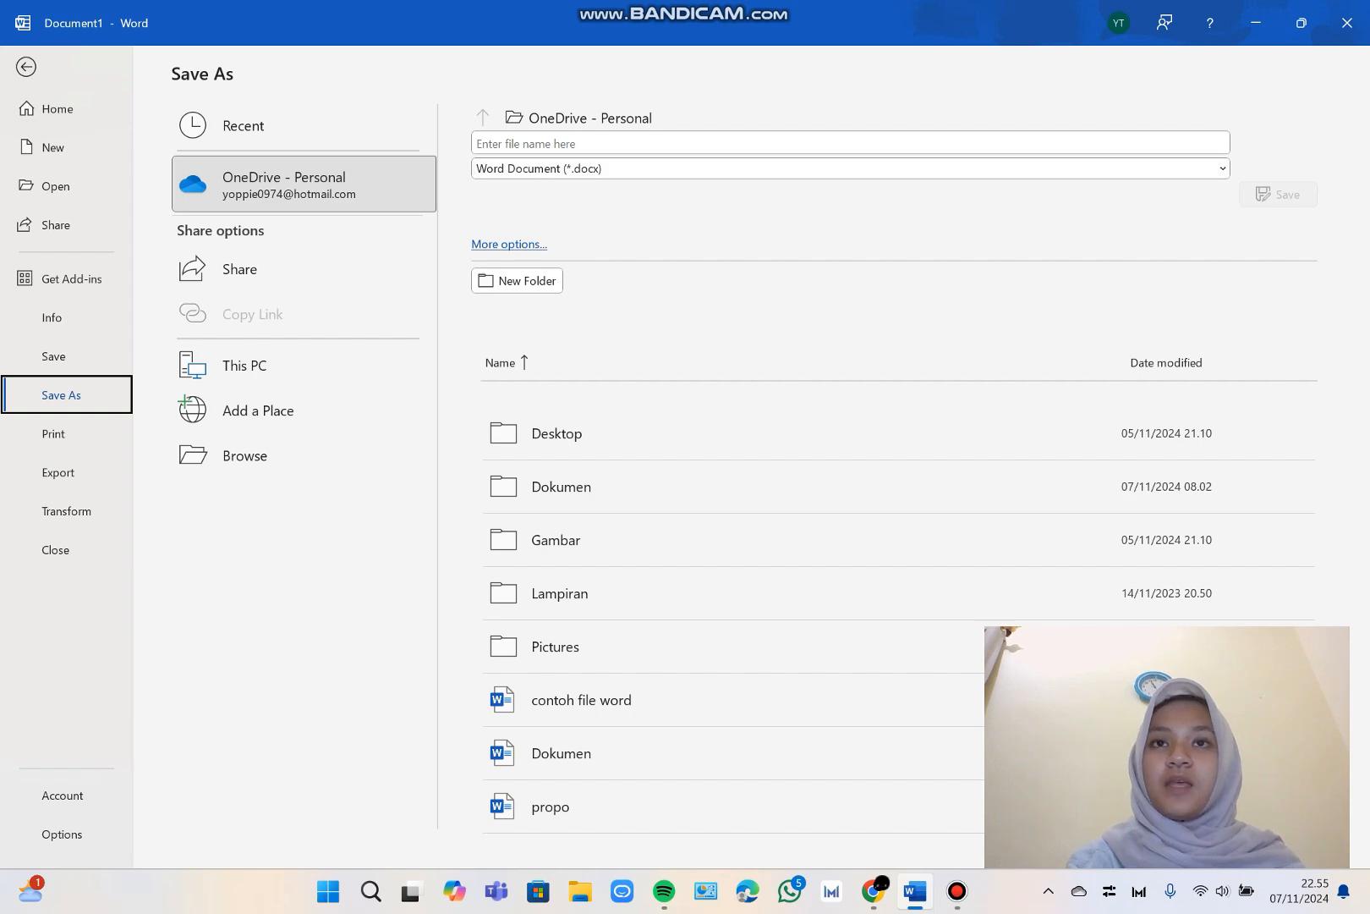
pyautogui.click(1223, 168)
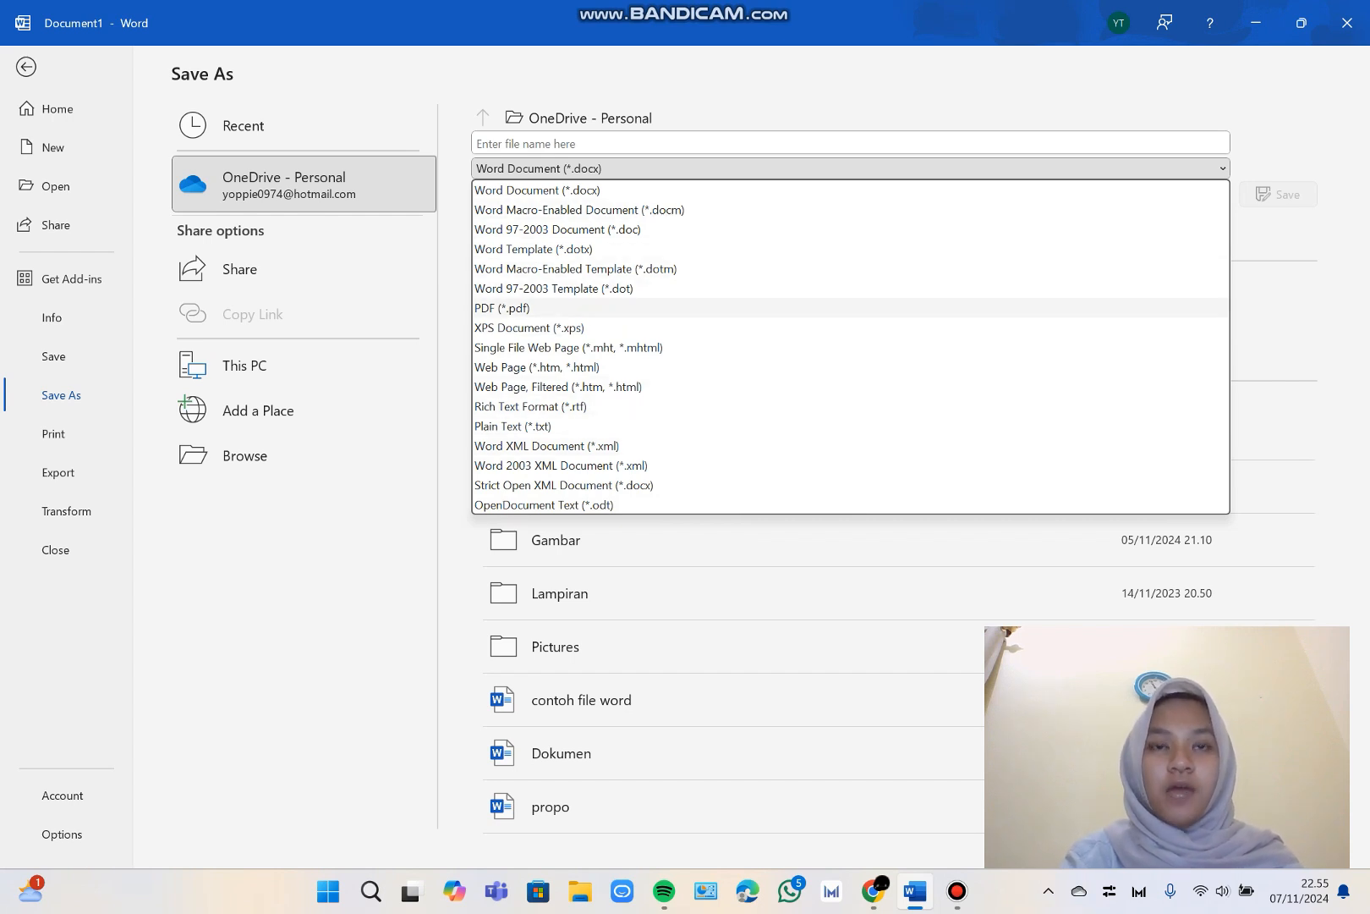
pyautogui.click(508, 308)
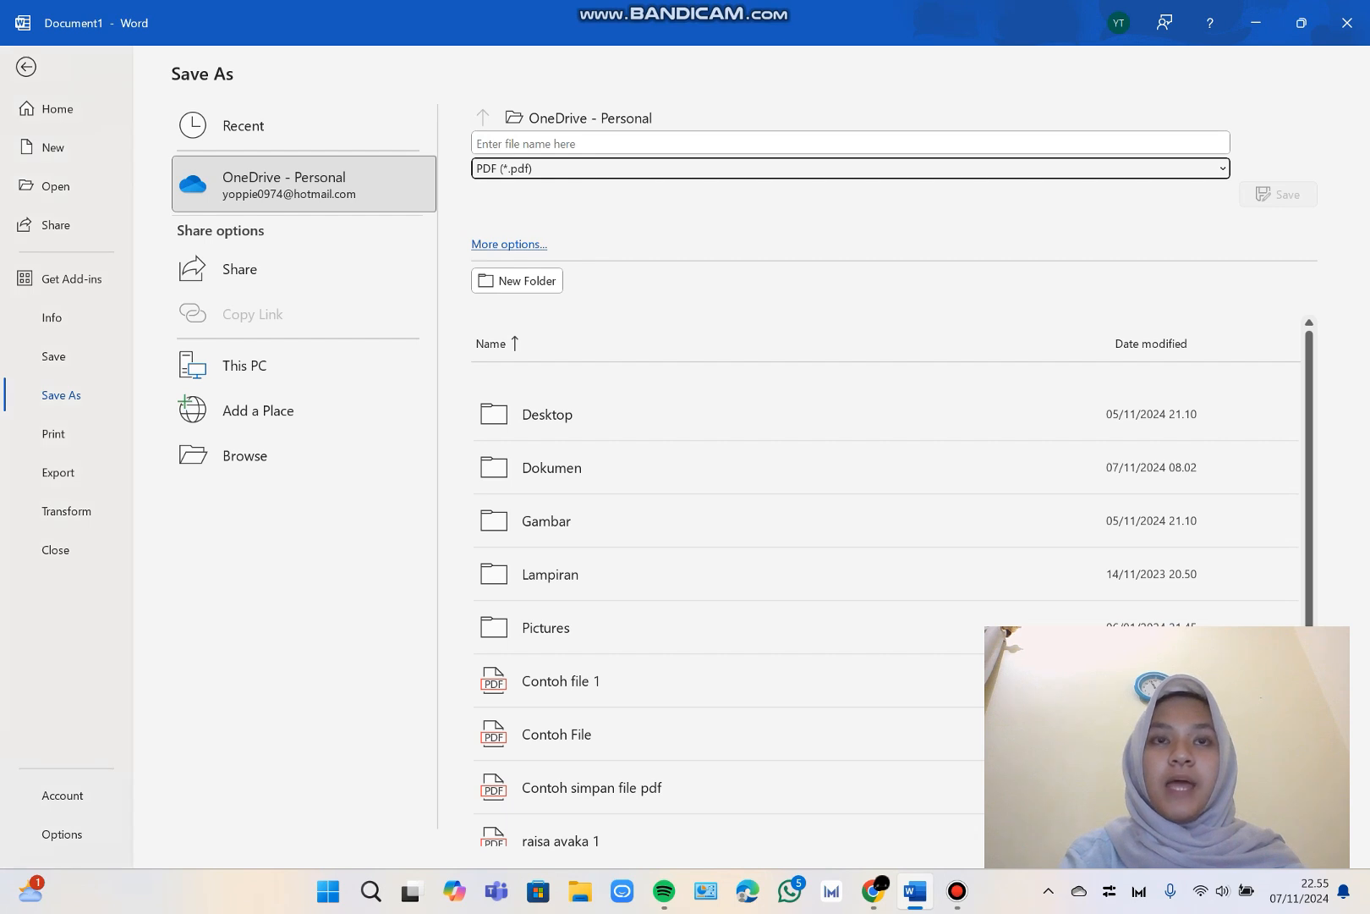
pyautogui.click(542, 143)
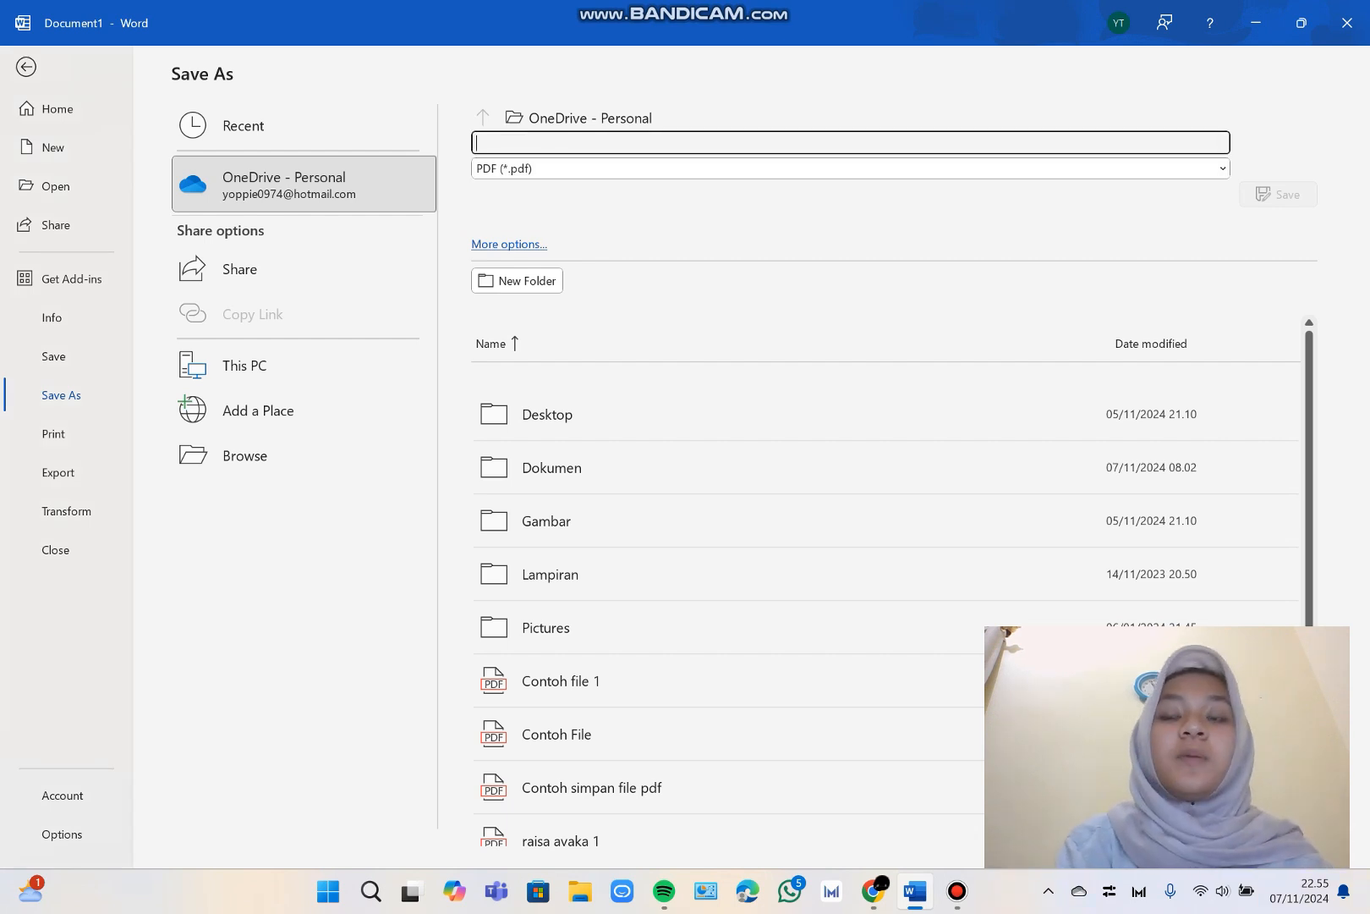
pyautogui.write('C')
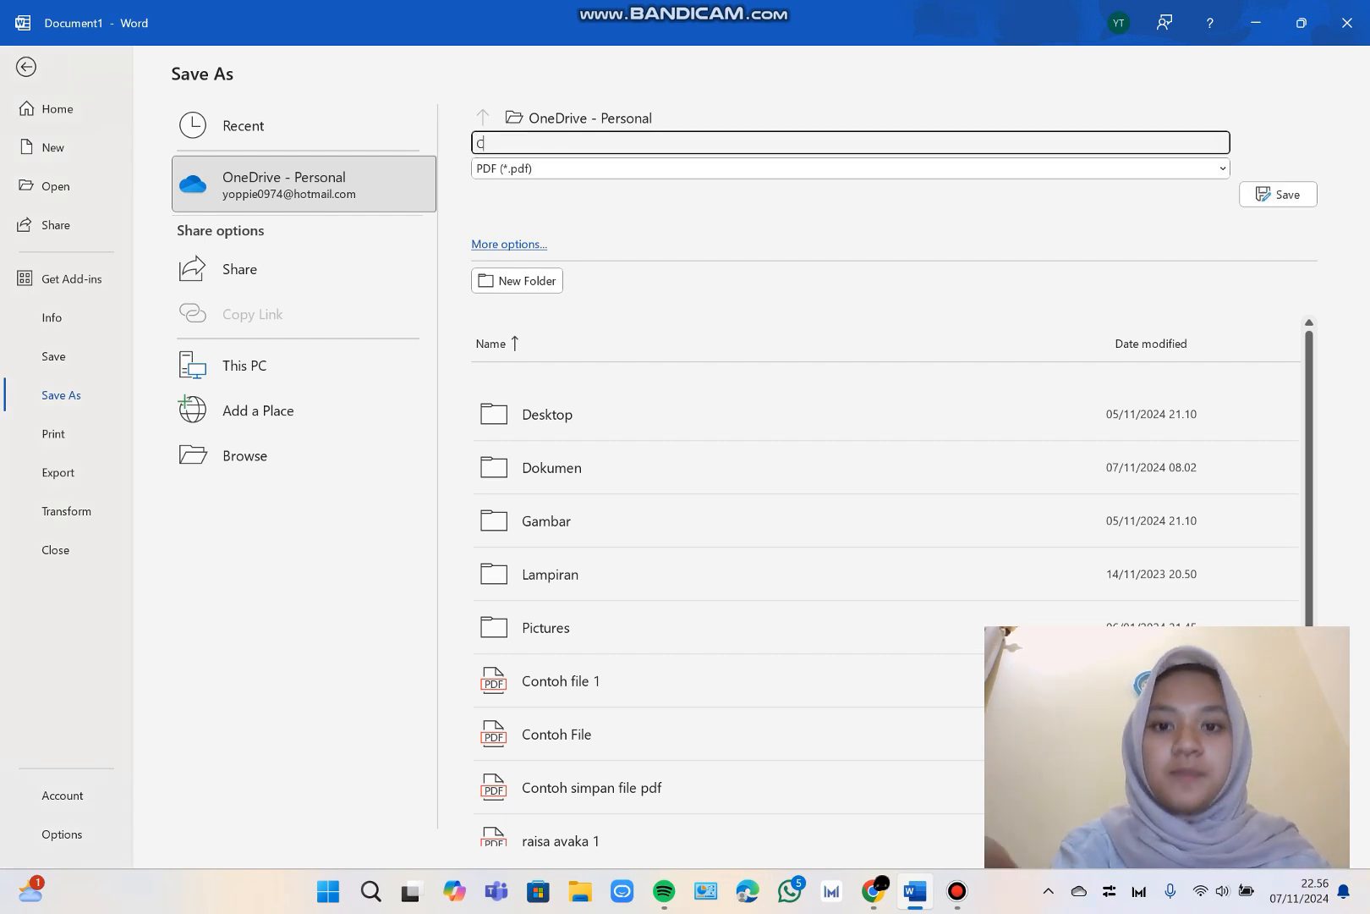
pyautogui.write('ontoh ')
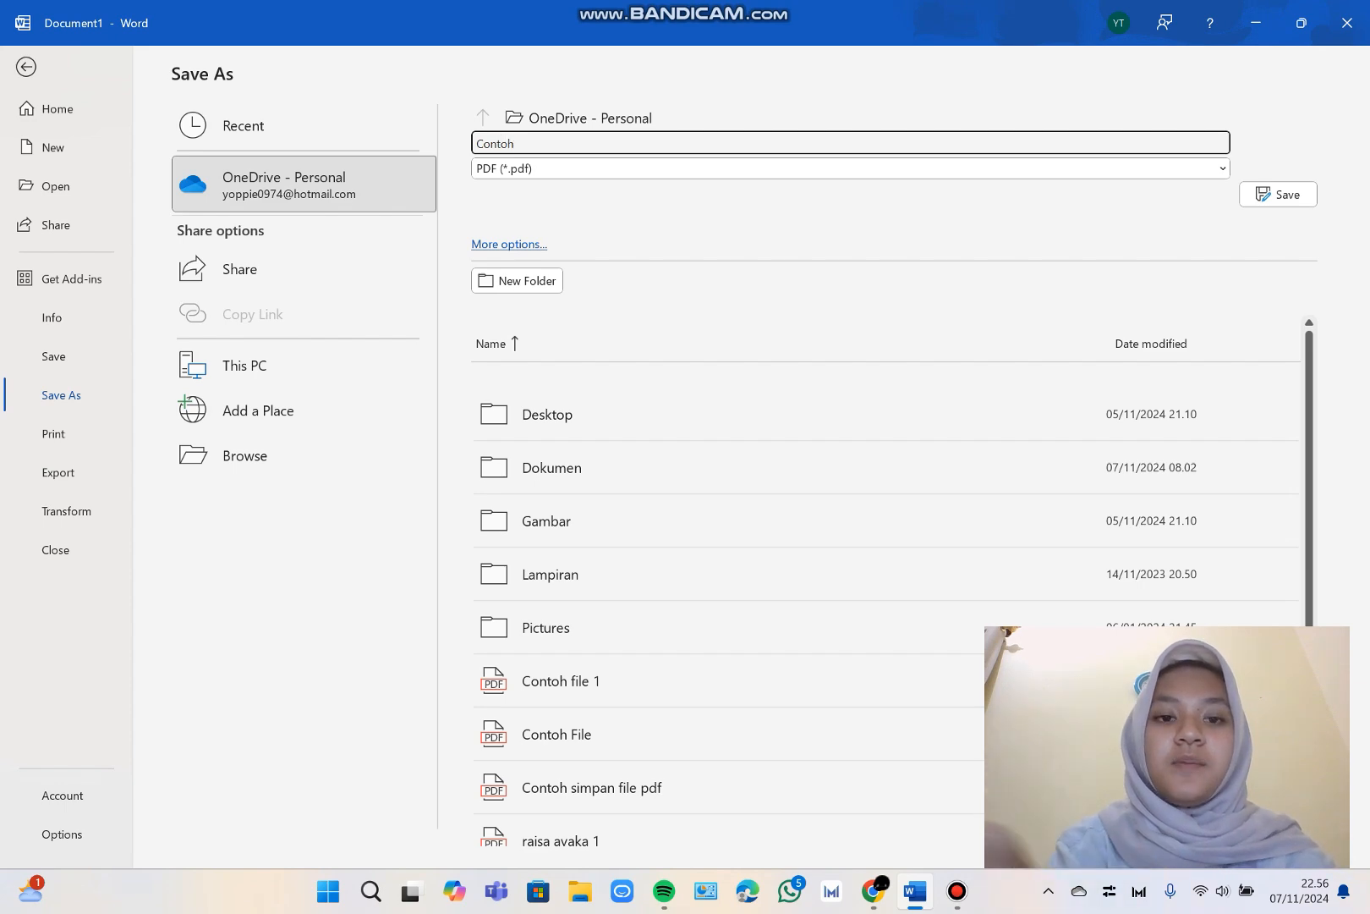
pyautogui.write('raisaa')
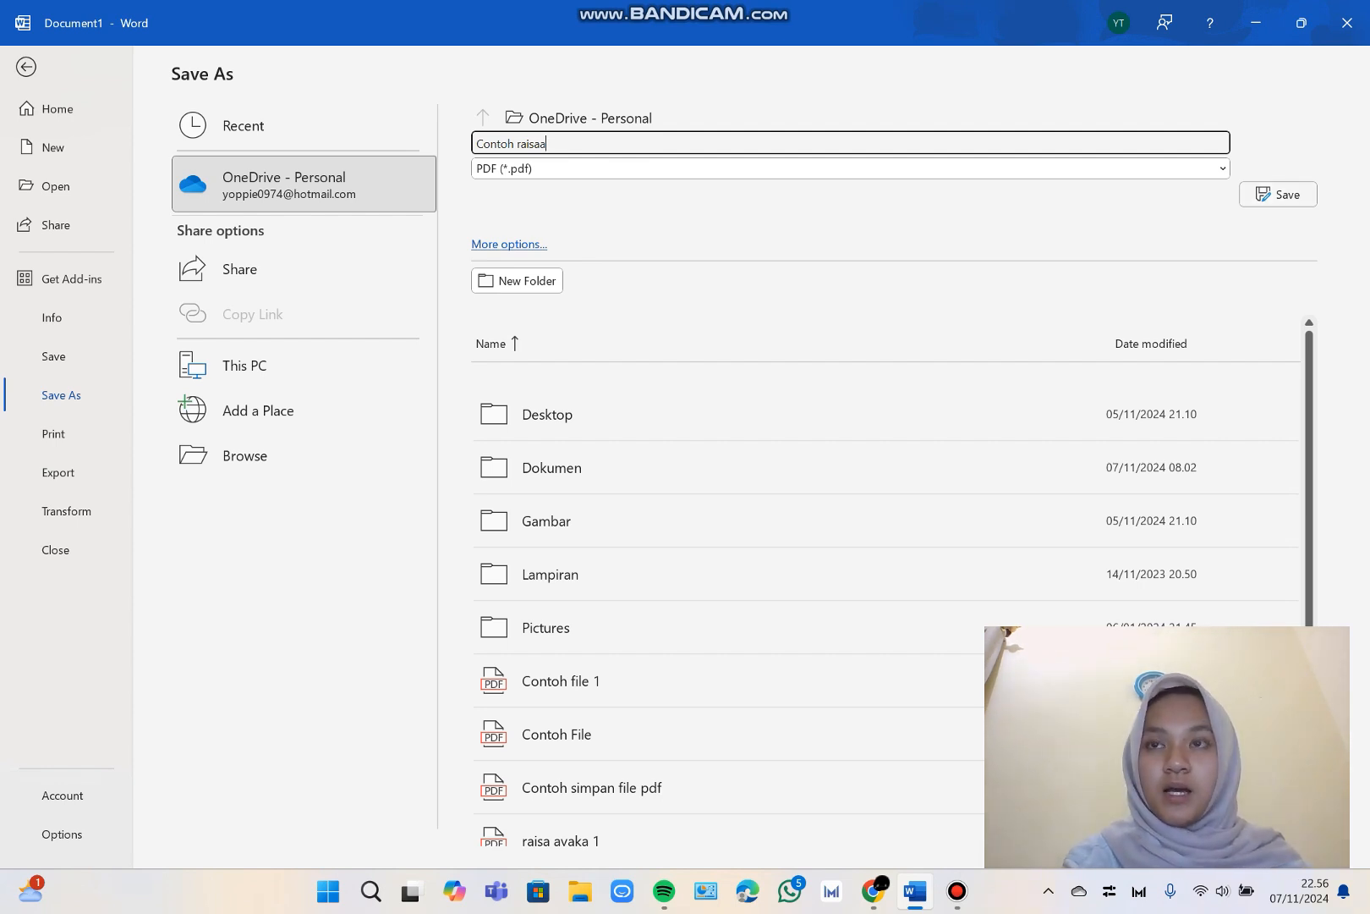
pyautogui.press('Return')
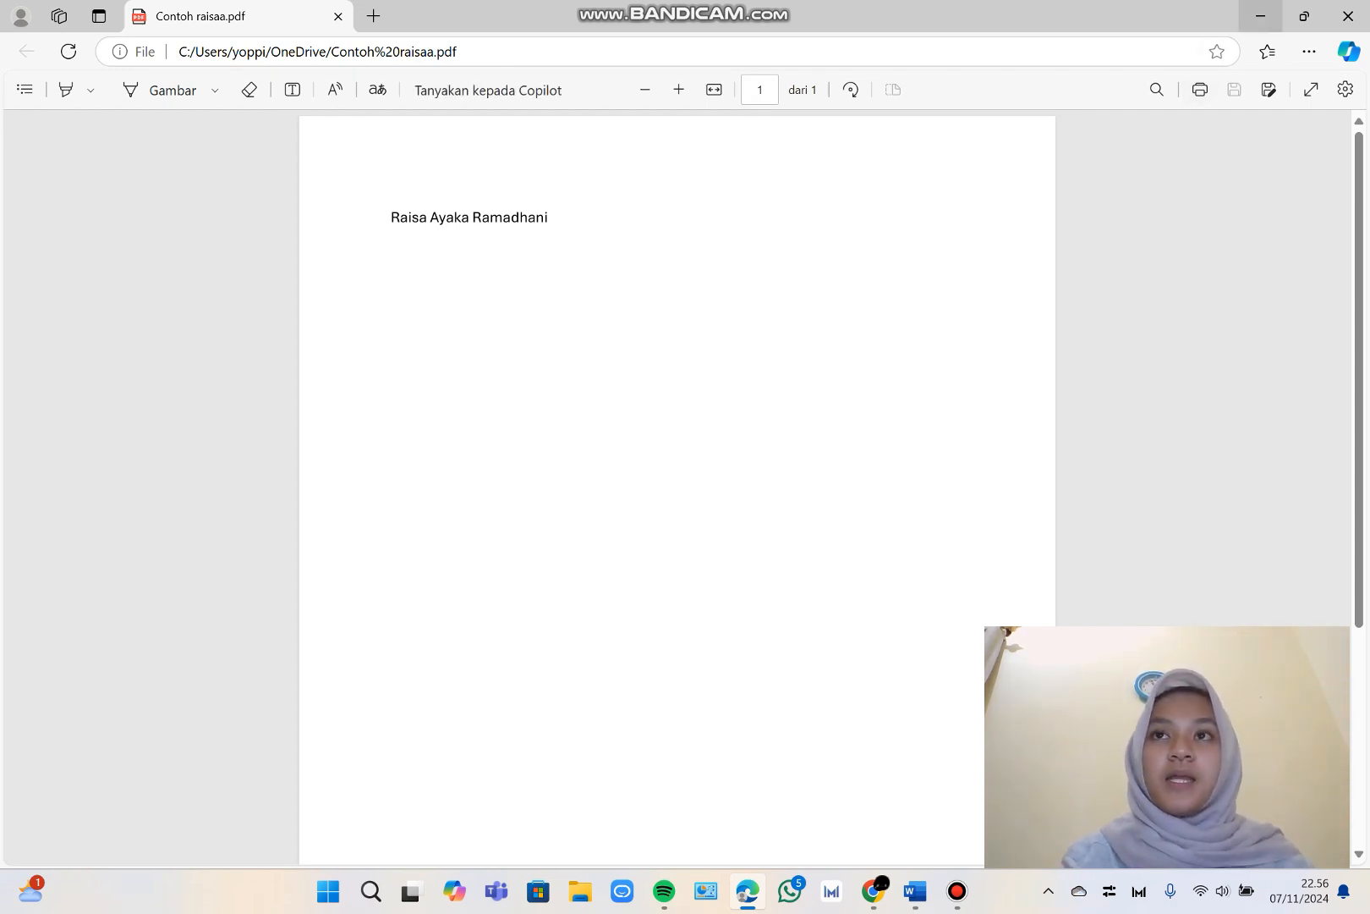
pyautogui.click(1261, 16)
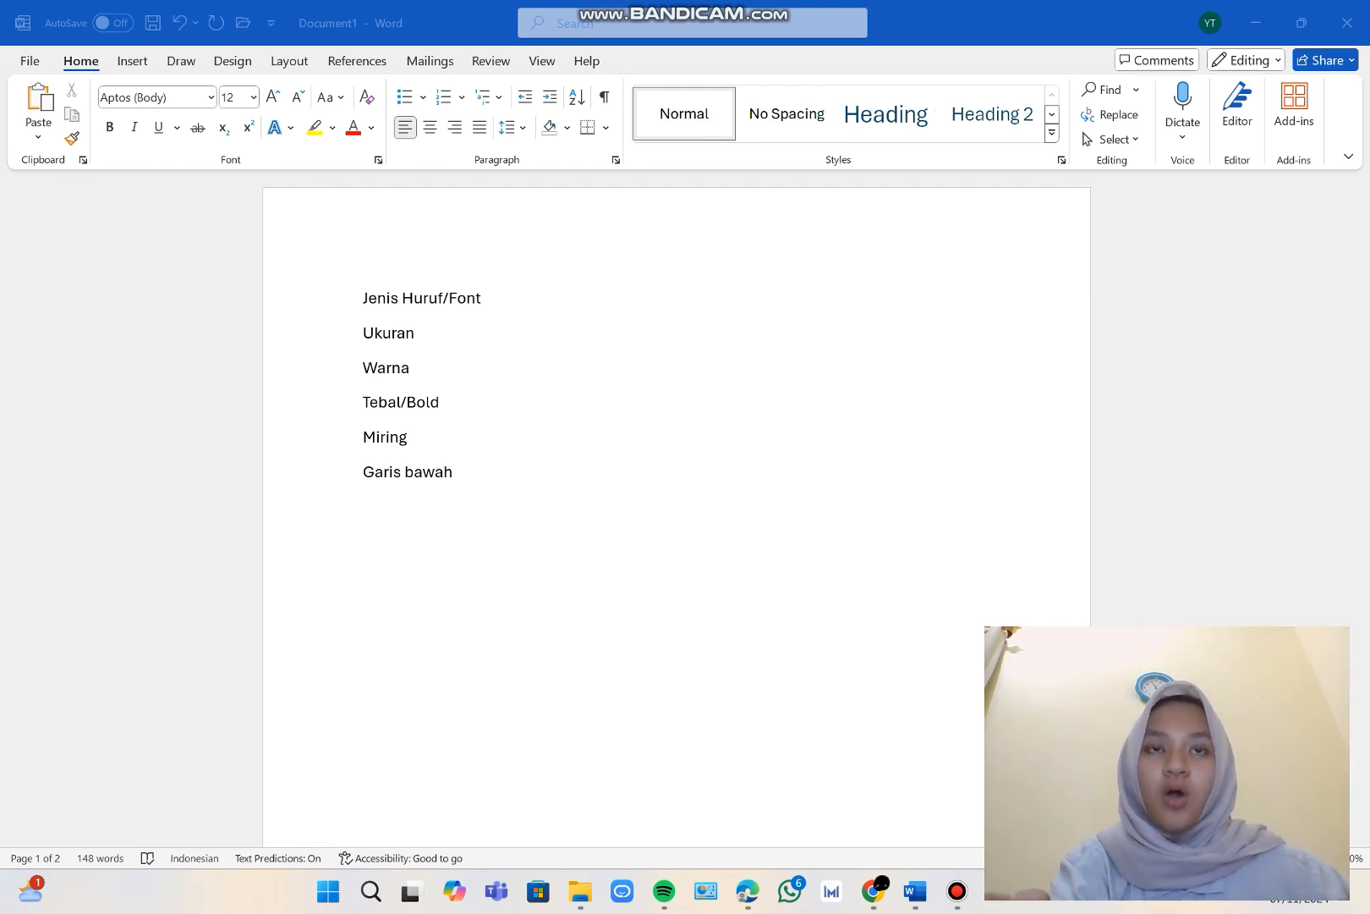
# Browse the available fonts and set the "Jenis Huruf/Font" line to Times New Roman.
pyautogui.click(413, 820)
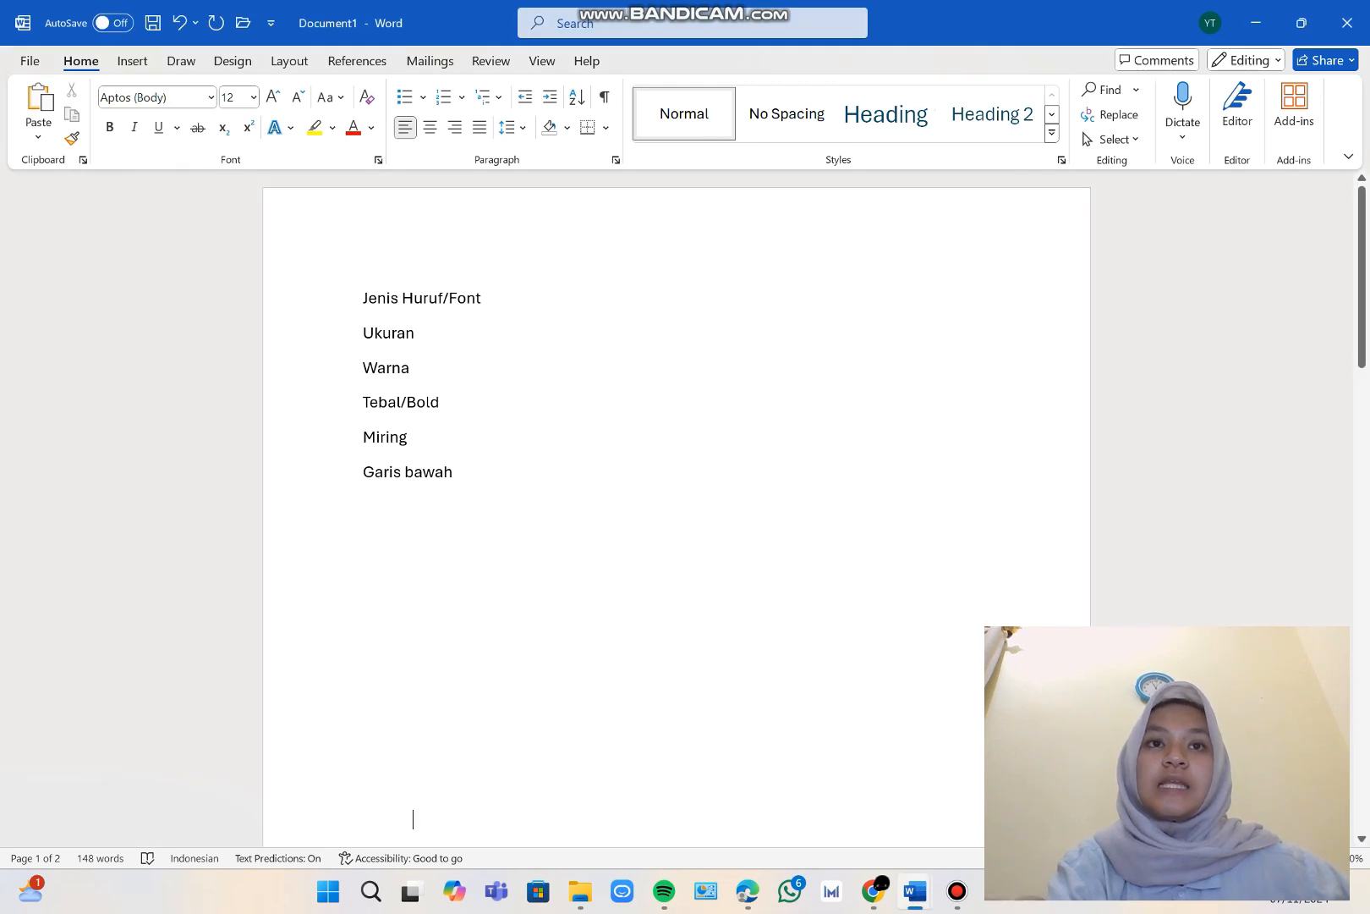
pyautogui.moveTo(362, 298); pyautogui.dragTo(489, 306)
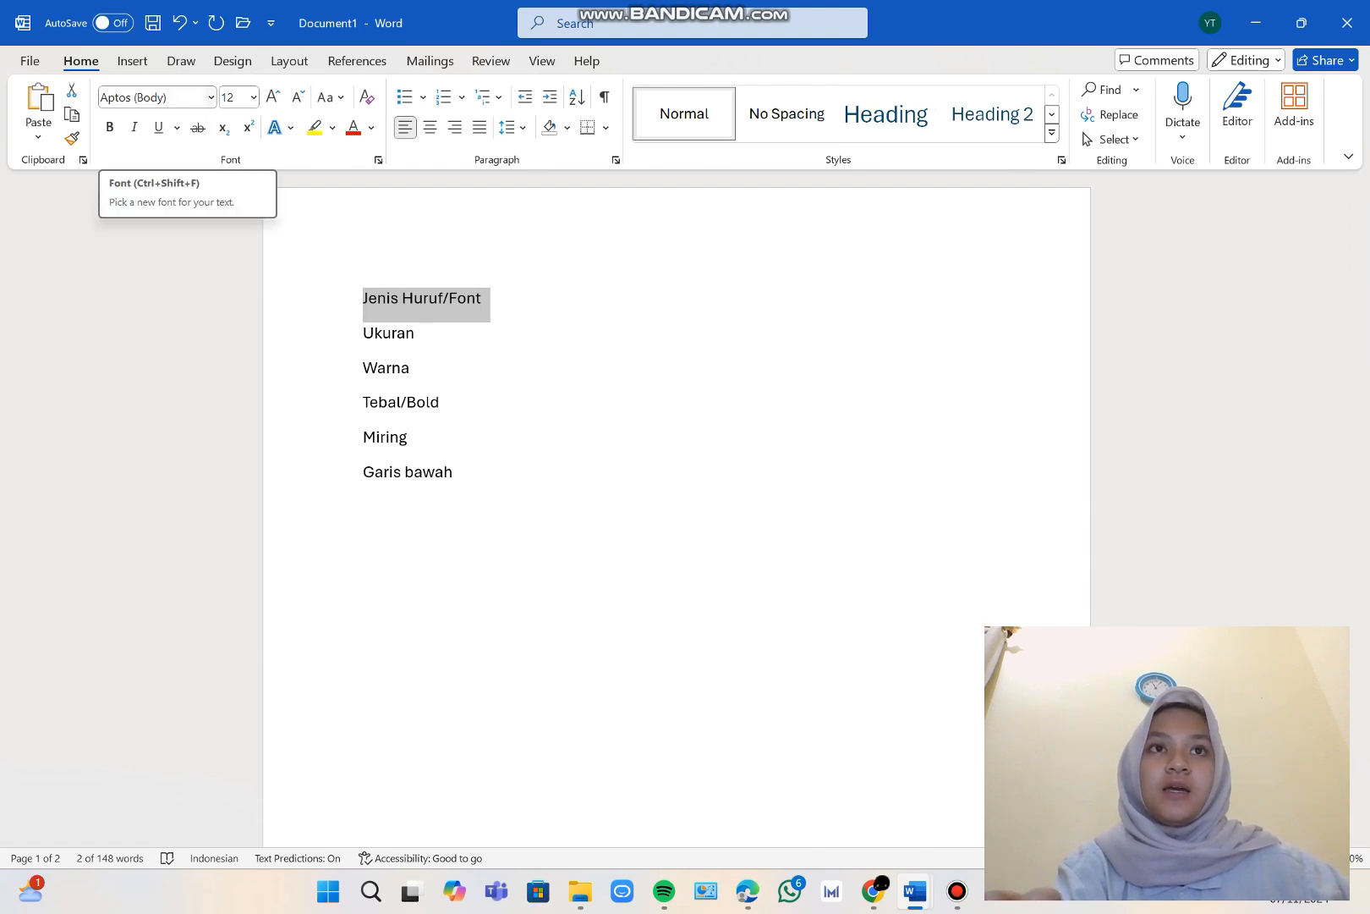
pyautogui.click(211, 97)
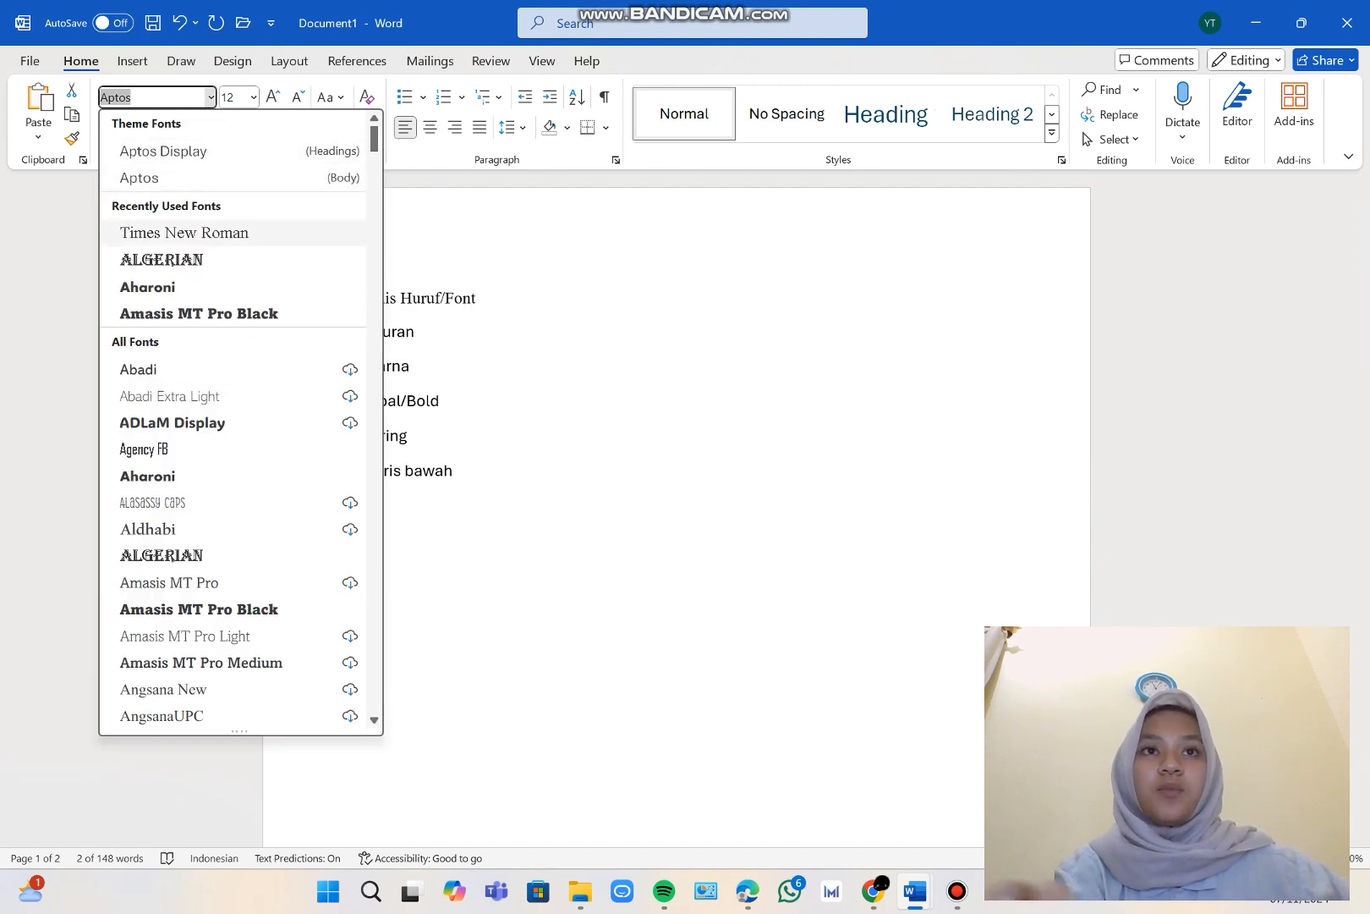
pyautogui.scroll(-10, 233, 508)
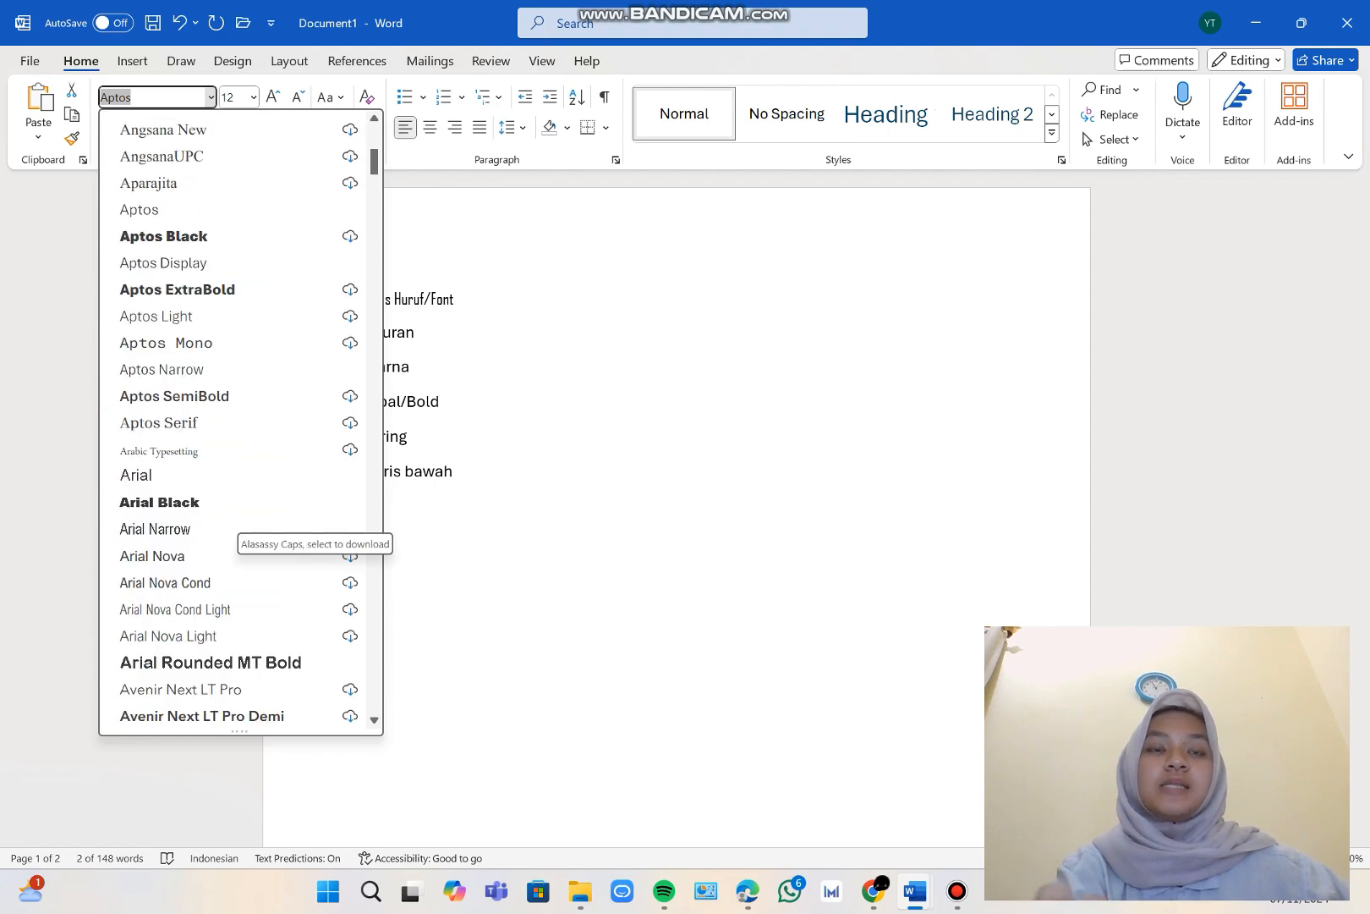
pyautogui.scroll(-5, 233, 516)
pyautogui.scroll(15, 233, 516)
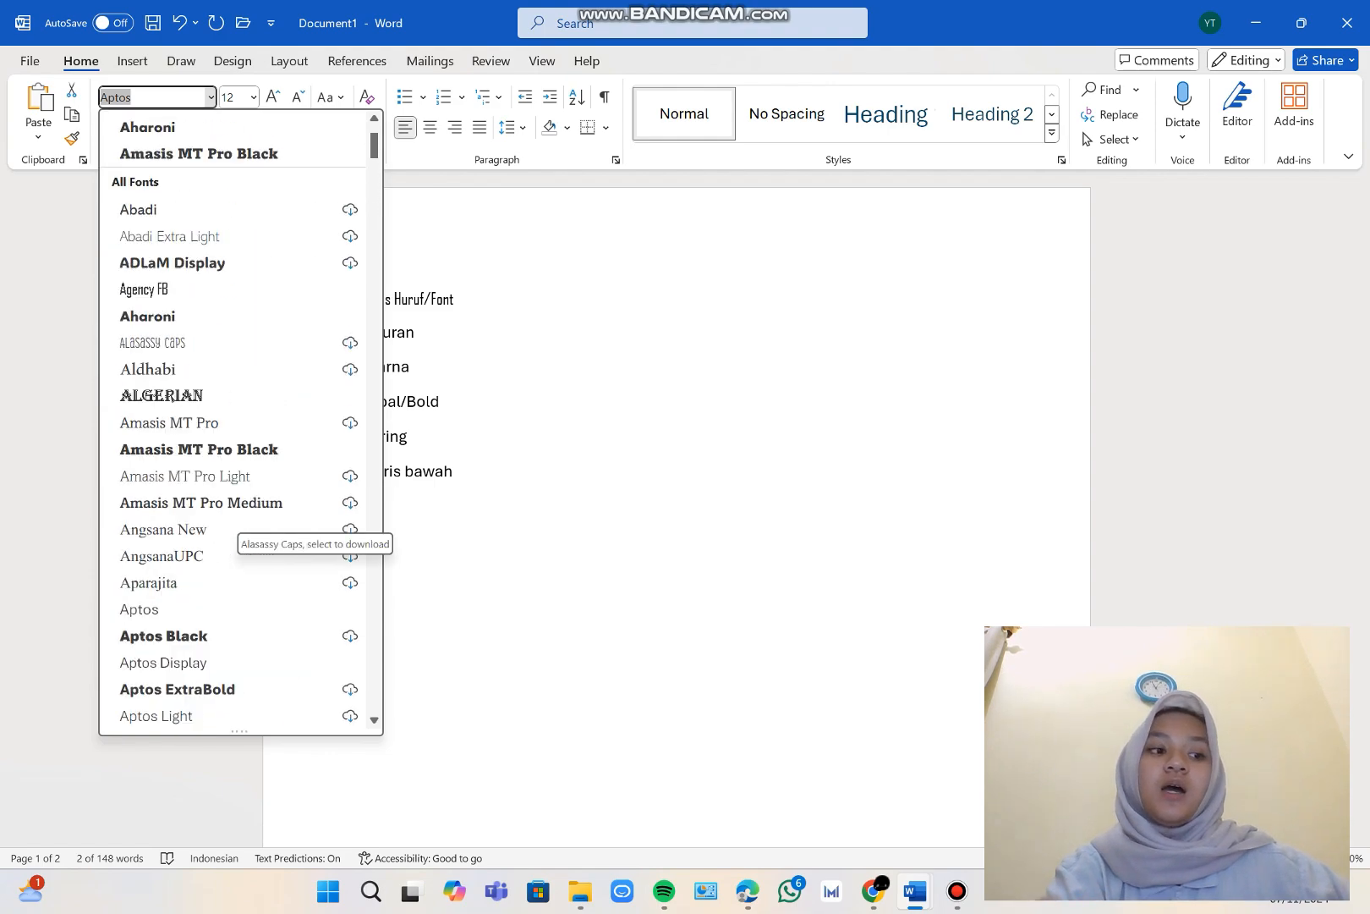
pyautogui.scroll(-15, 239, 520)
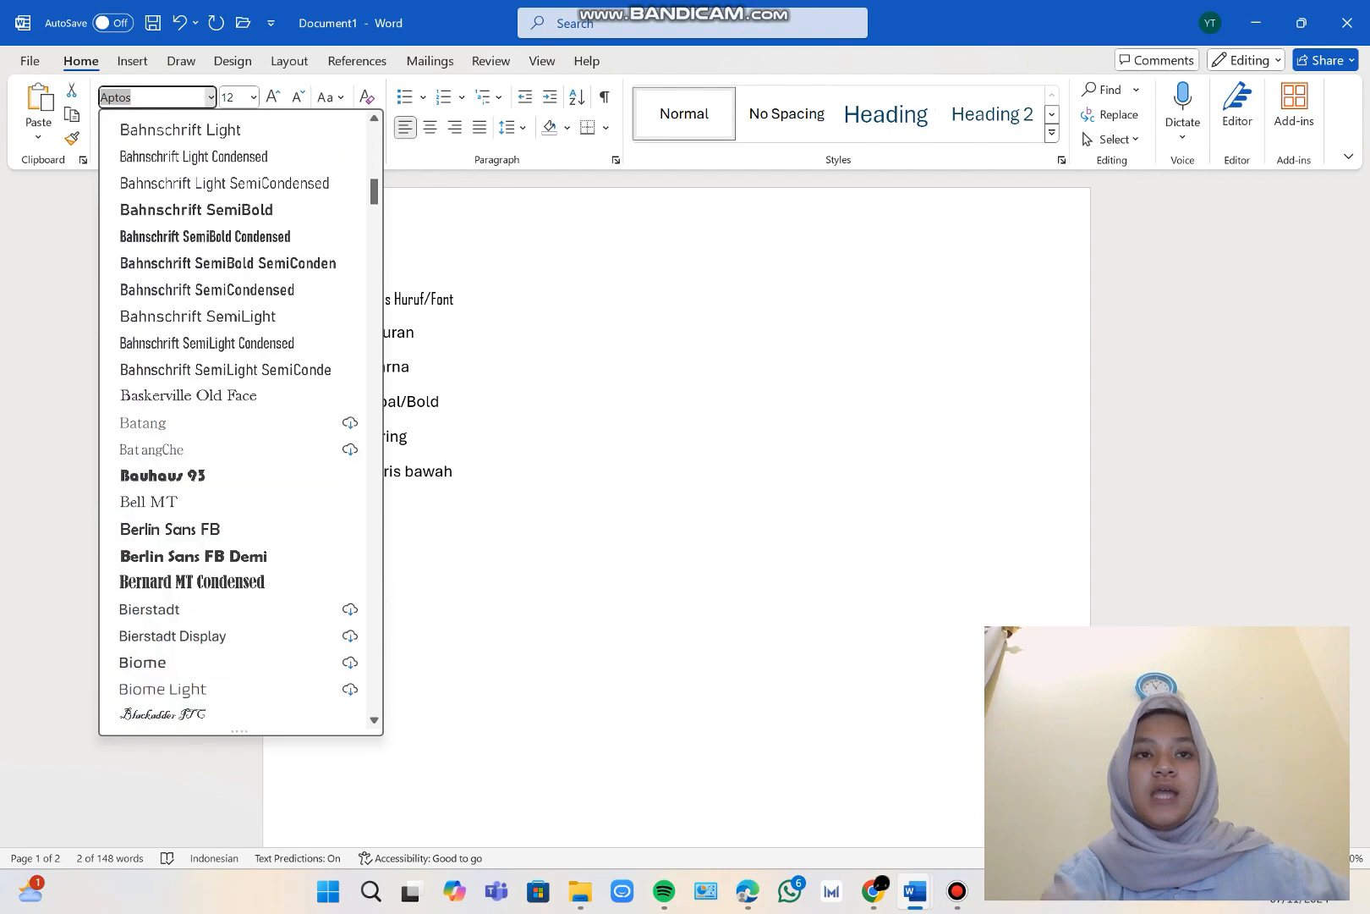
pyautogui.scroll(-15, 239, 521)
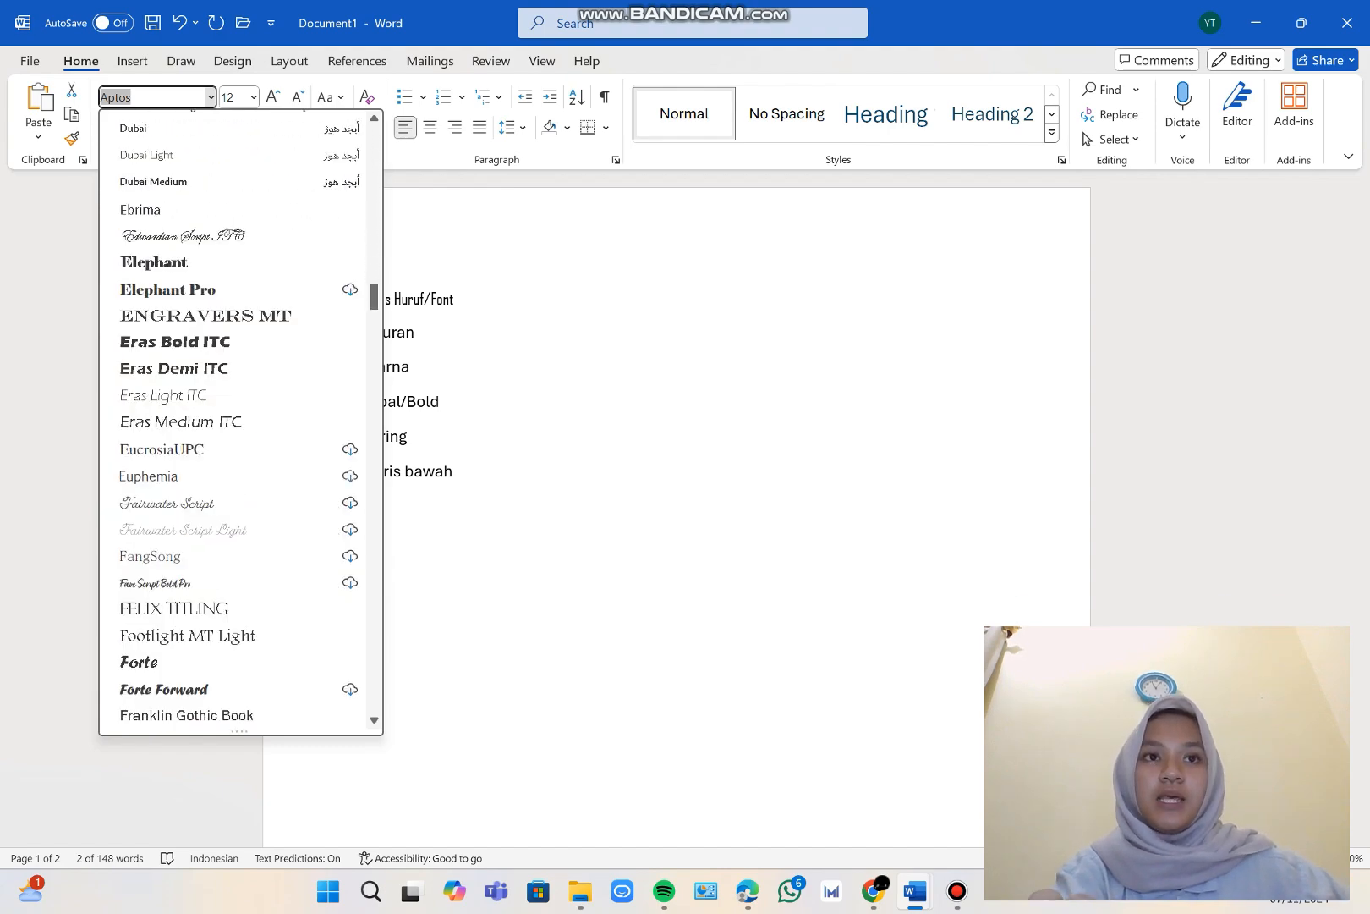
pyautogui.scroll(3, 240, 520)
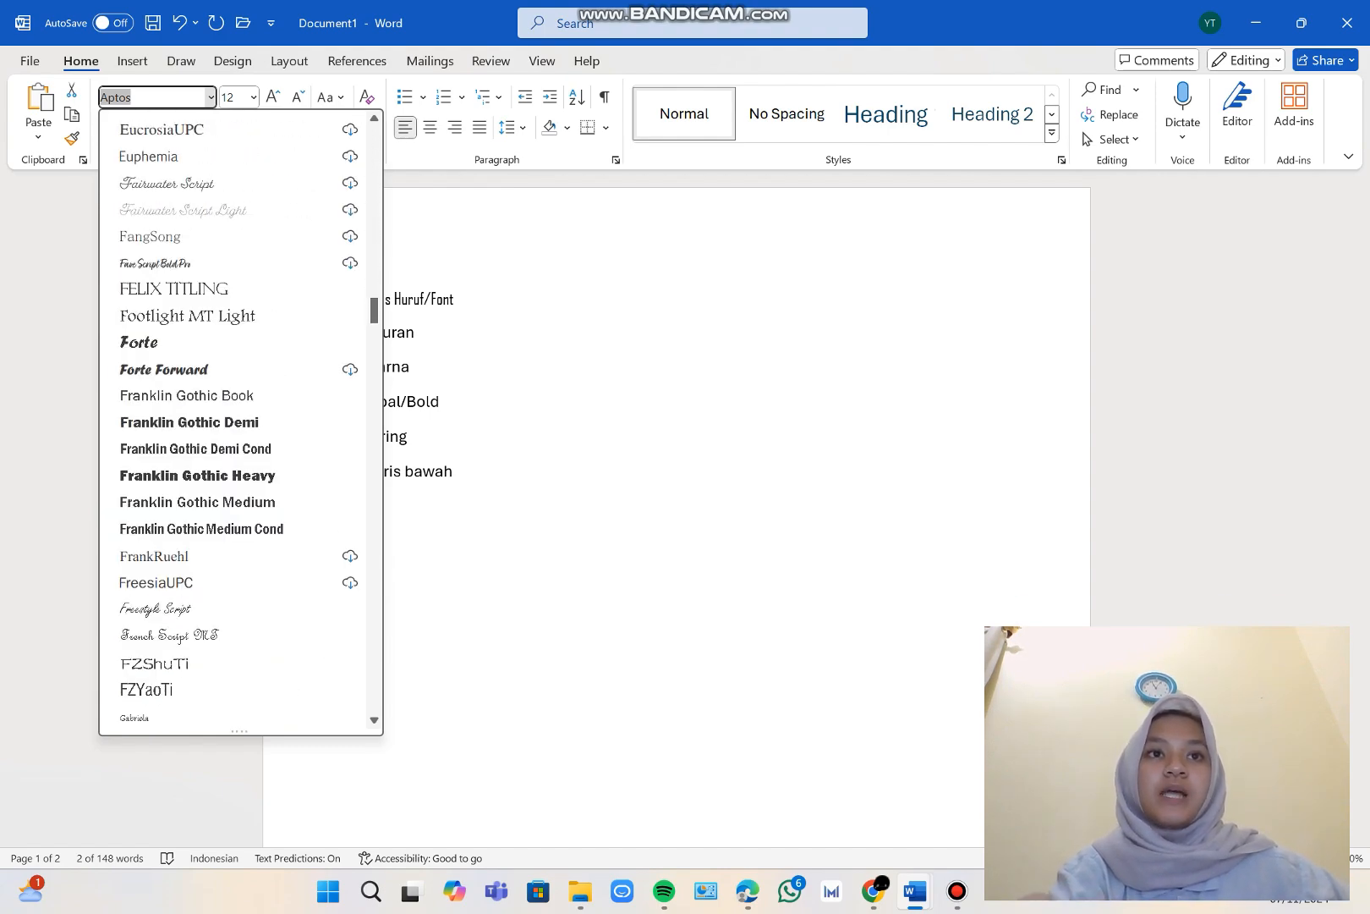
pyautogui.scroll(20, 239, 520)
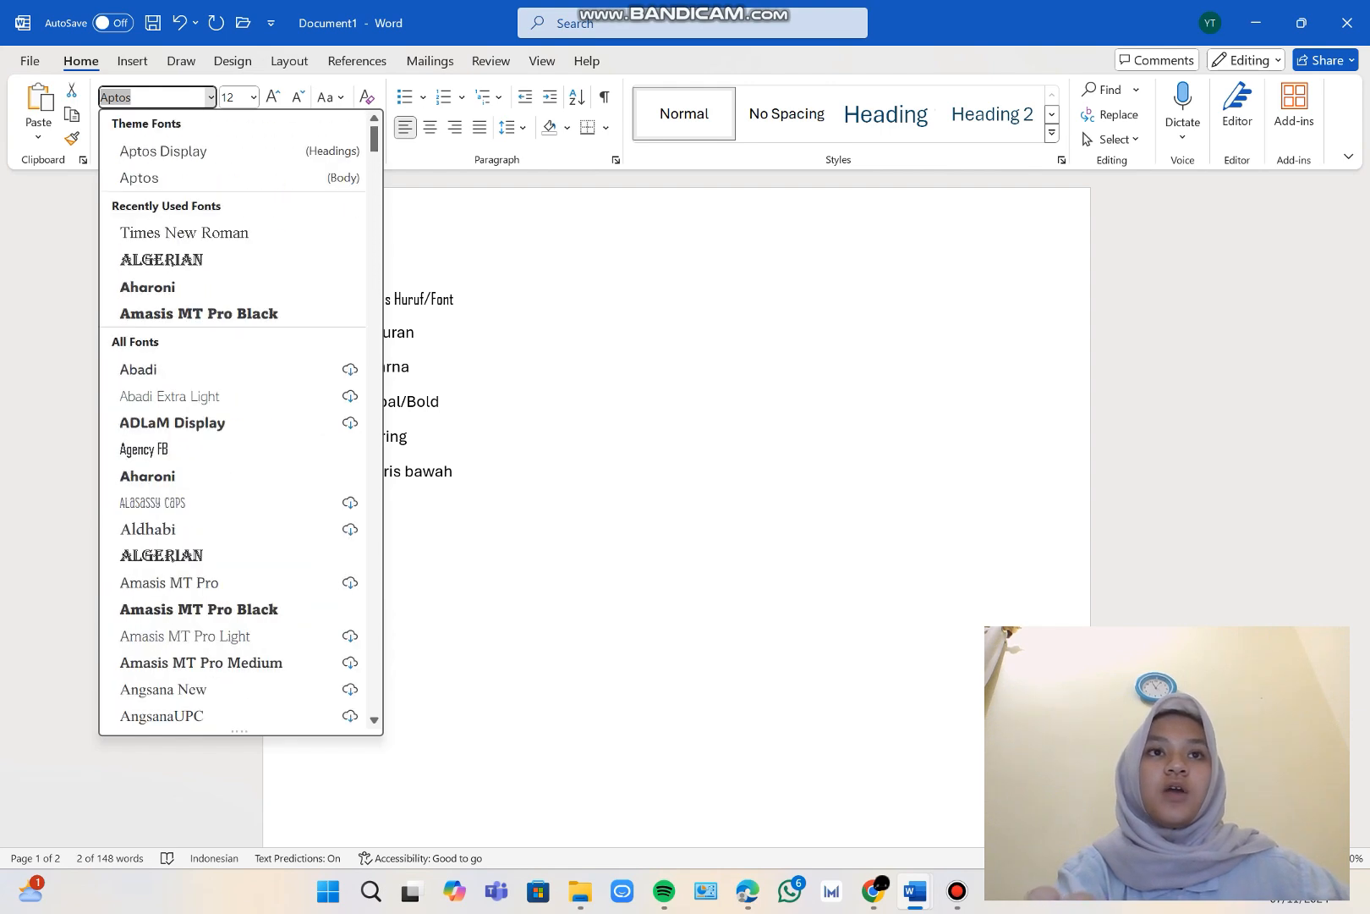
pyautogui.click(184, 233)
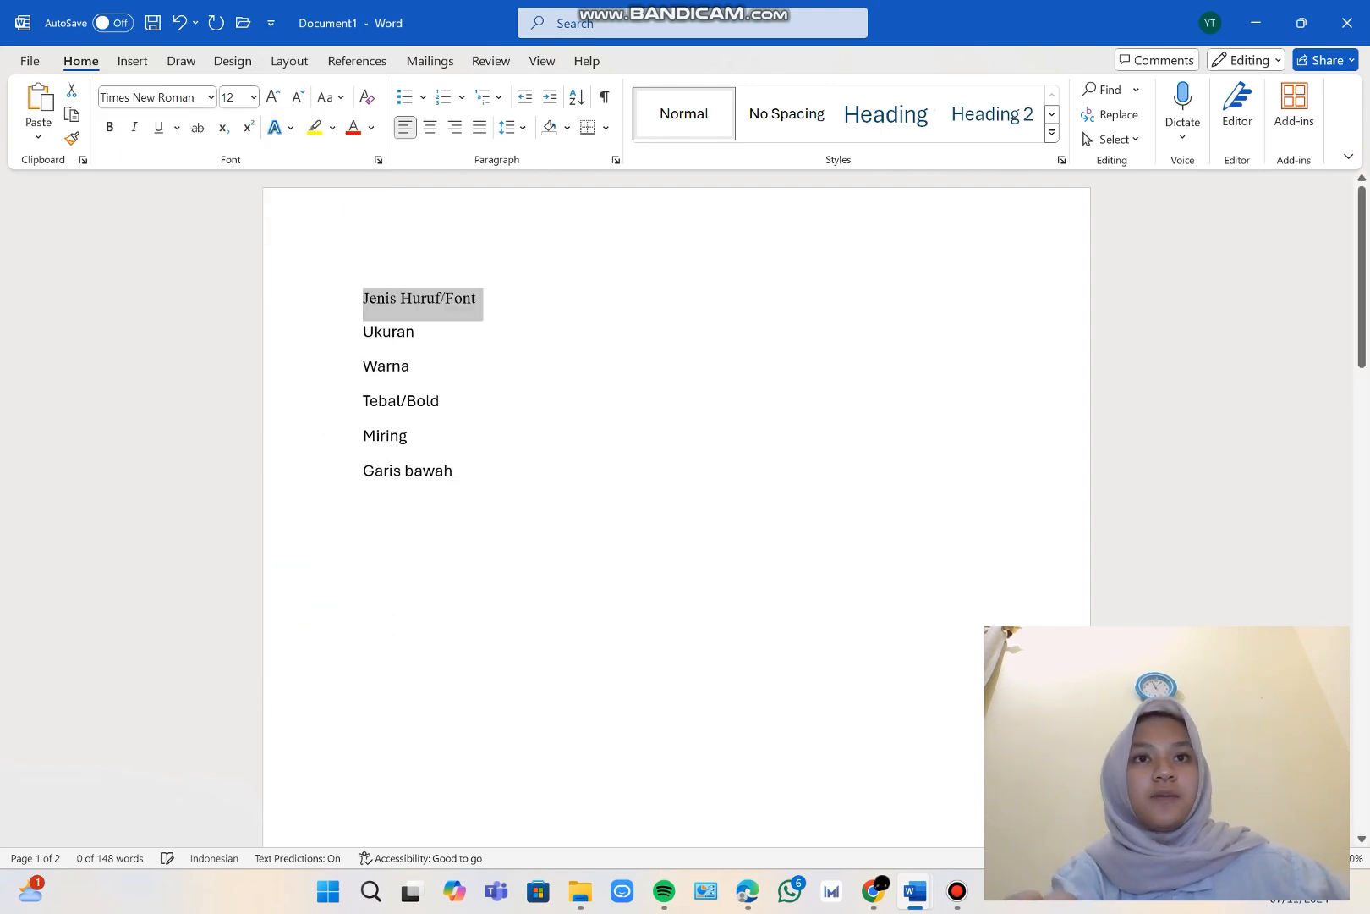
pyautogui.click(415, 332)
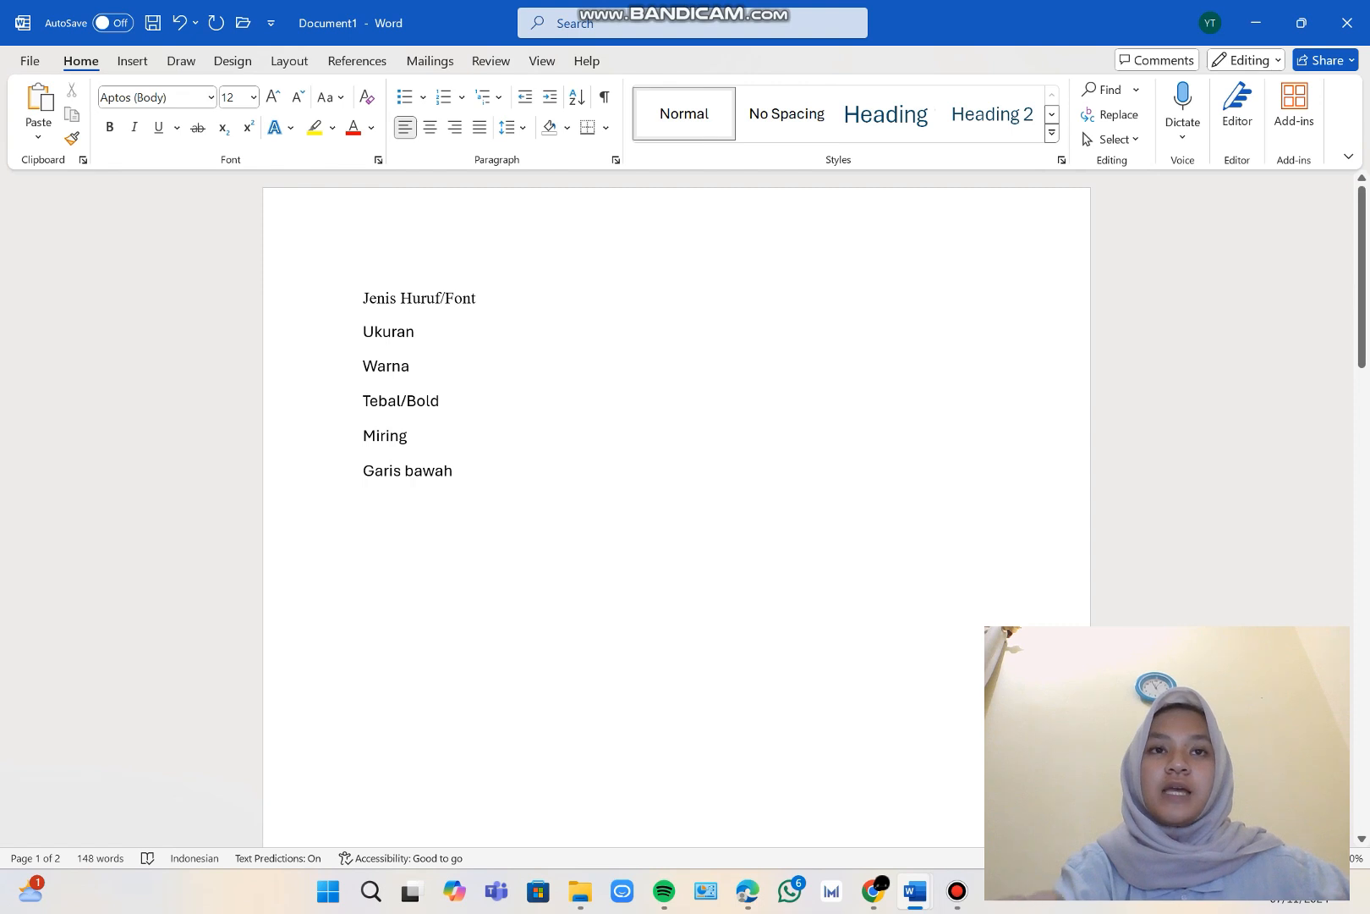
# Change the font of the "Jenis Huruf/Font" line to Algerian.
pyautogui.moveTo(364, 299); pyautogui.dragTo(489, 302)
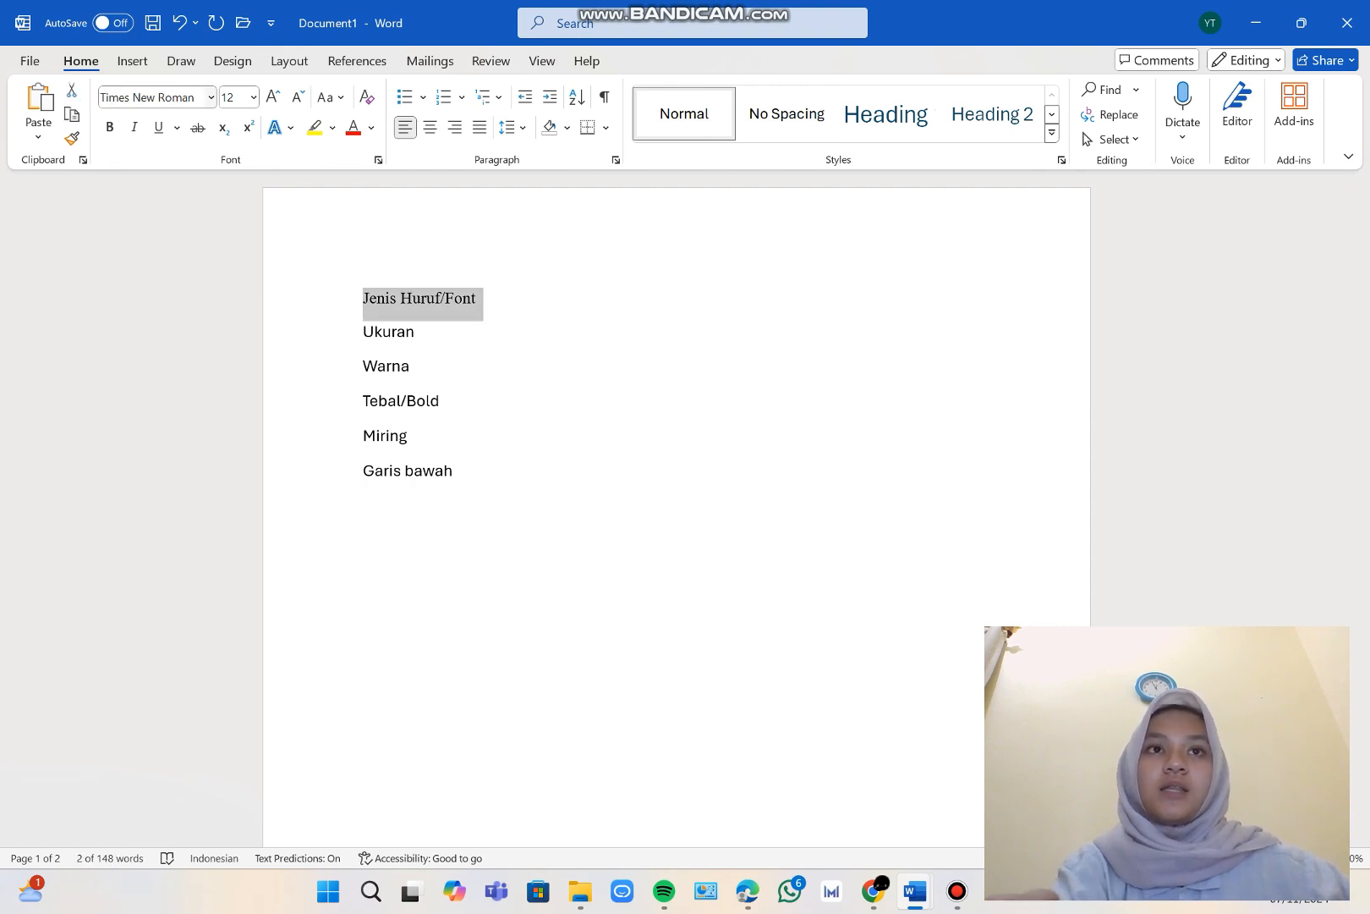
pyautogui.click(210, 97)
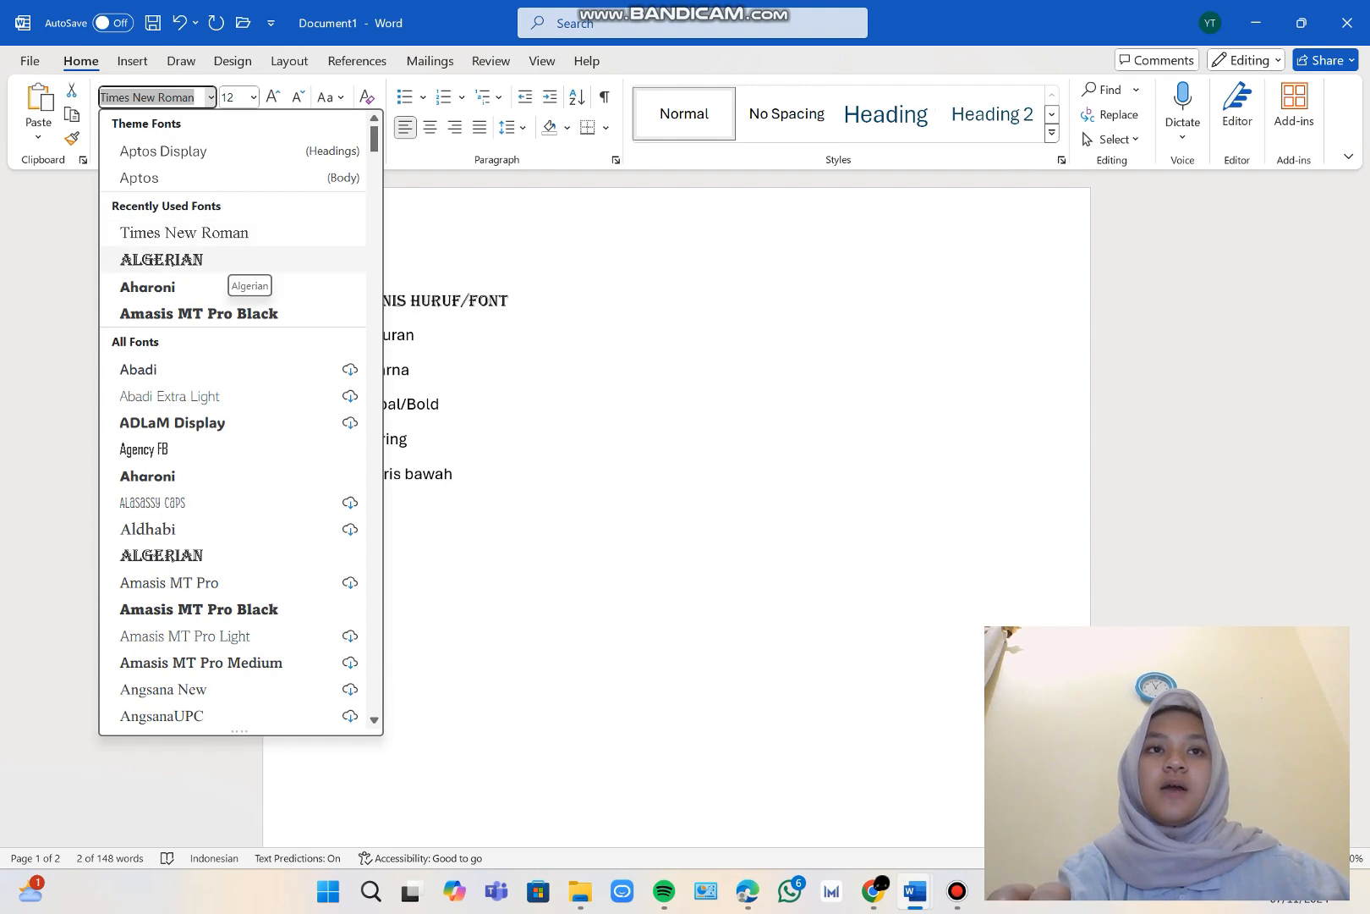
pyautogui.click(226, 260)
# Set the font size of the "Ukuran" line to 18 and enlarge it to 26.
pyautogui.click(417, 335)
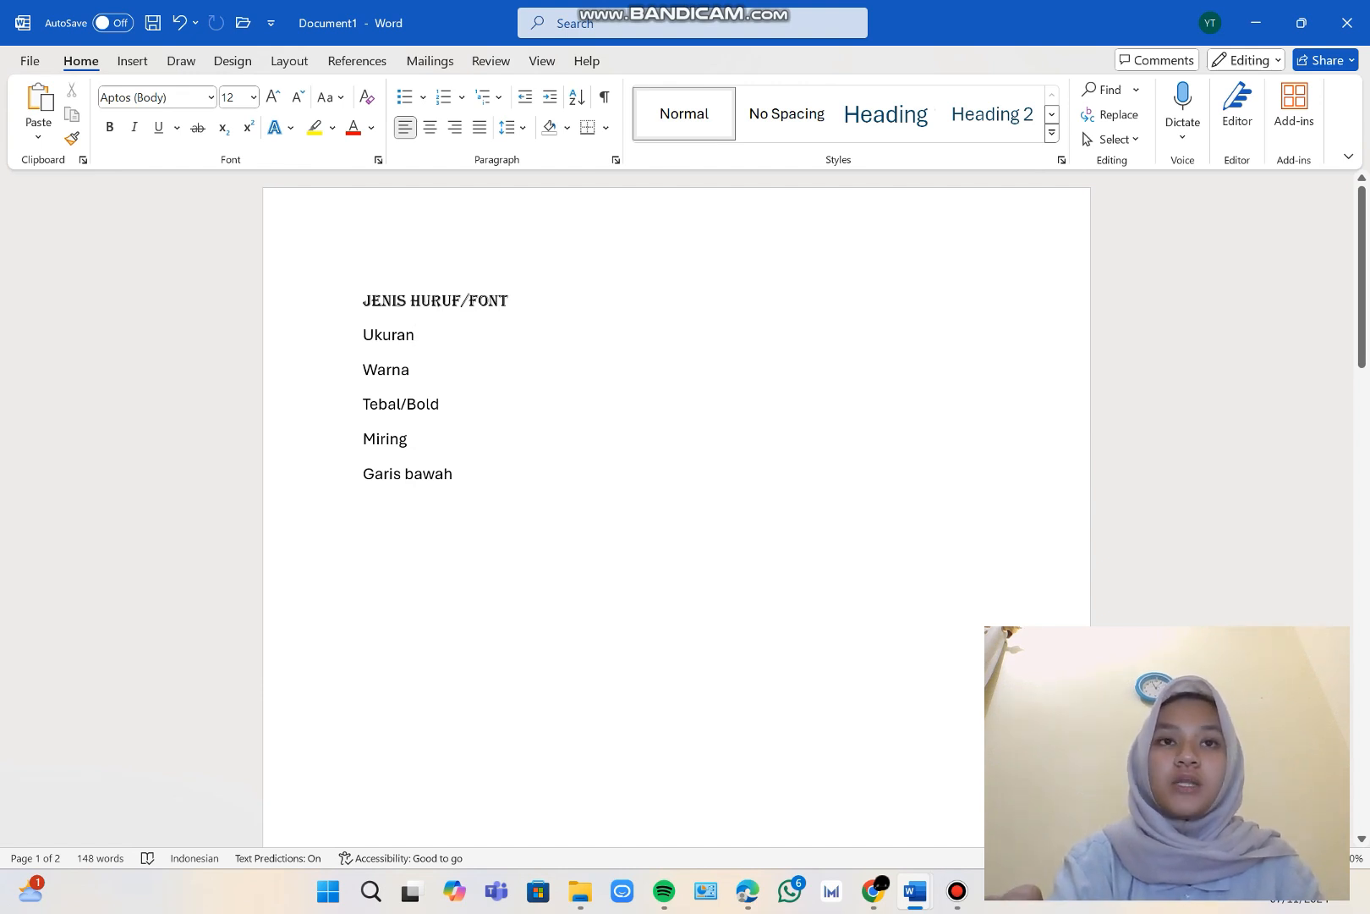
pyautogui.hotkey('shift', 'Home')
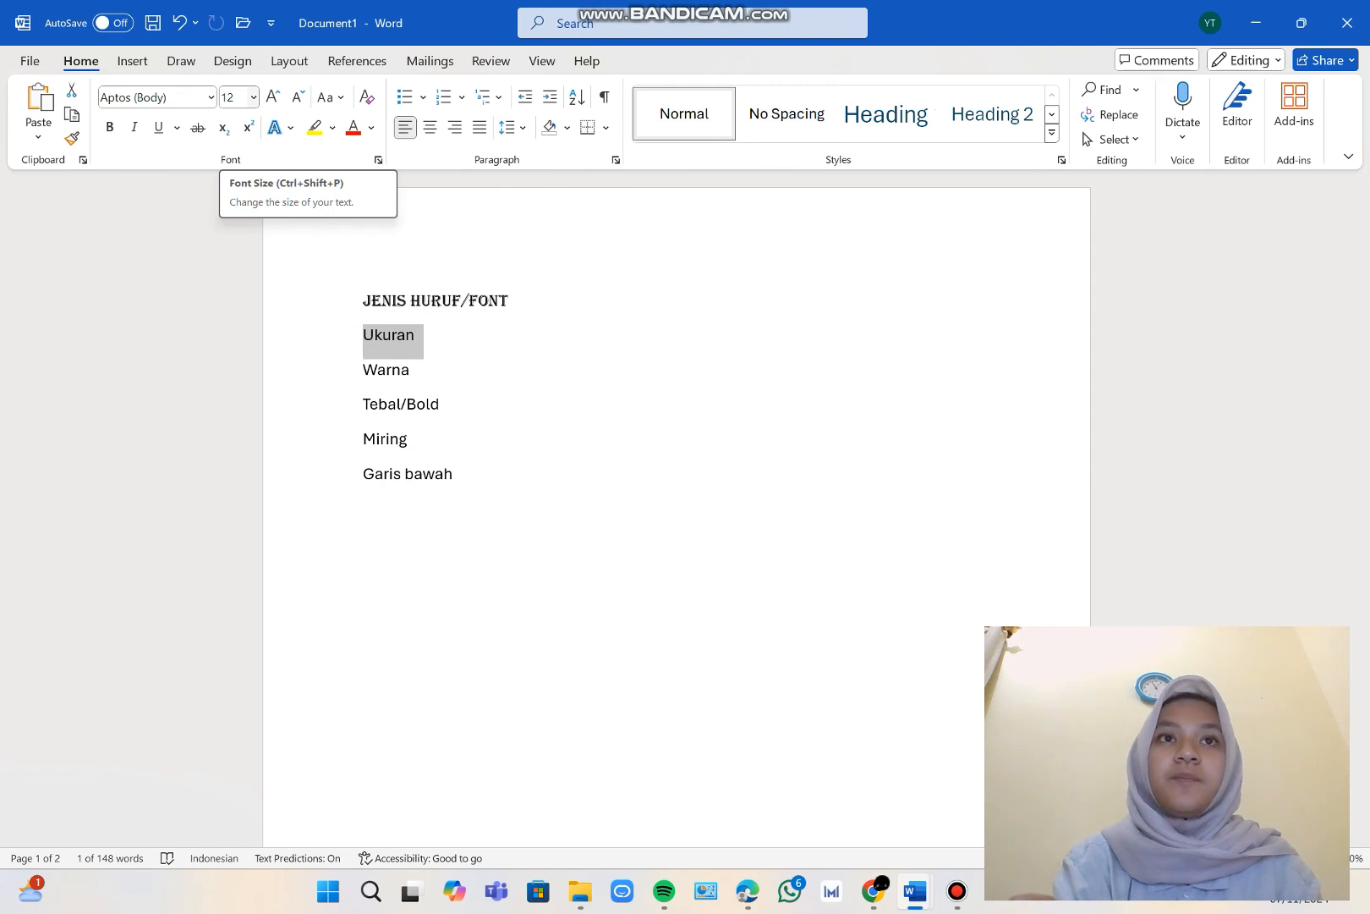
pyautogui.click(253, 97)
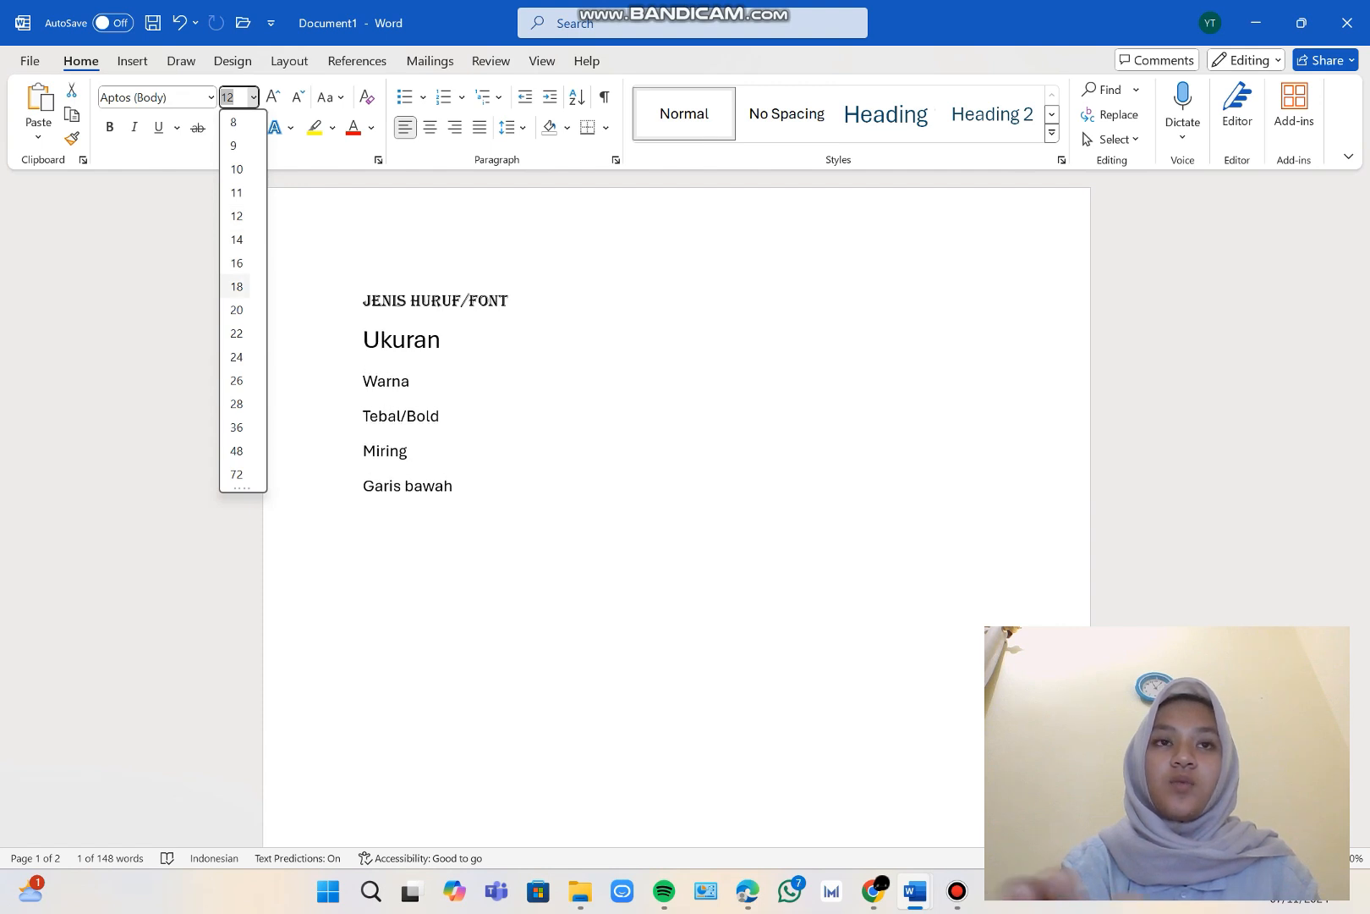
pyautogui.click(237, 286)
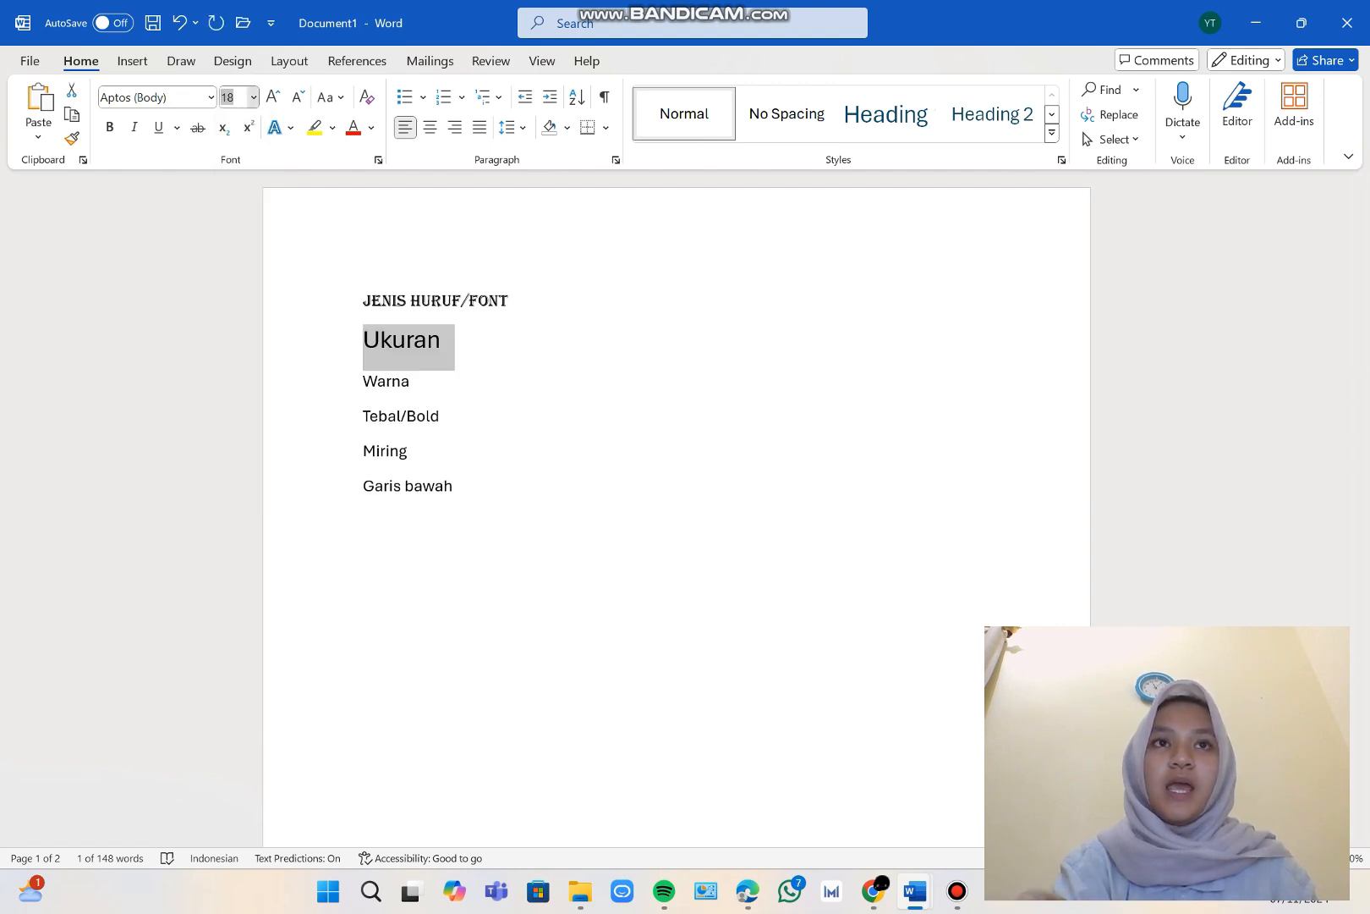
pyautogui.click(252, 97)
pyautogui.click(237, 380)
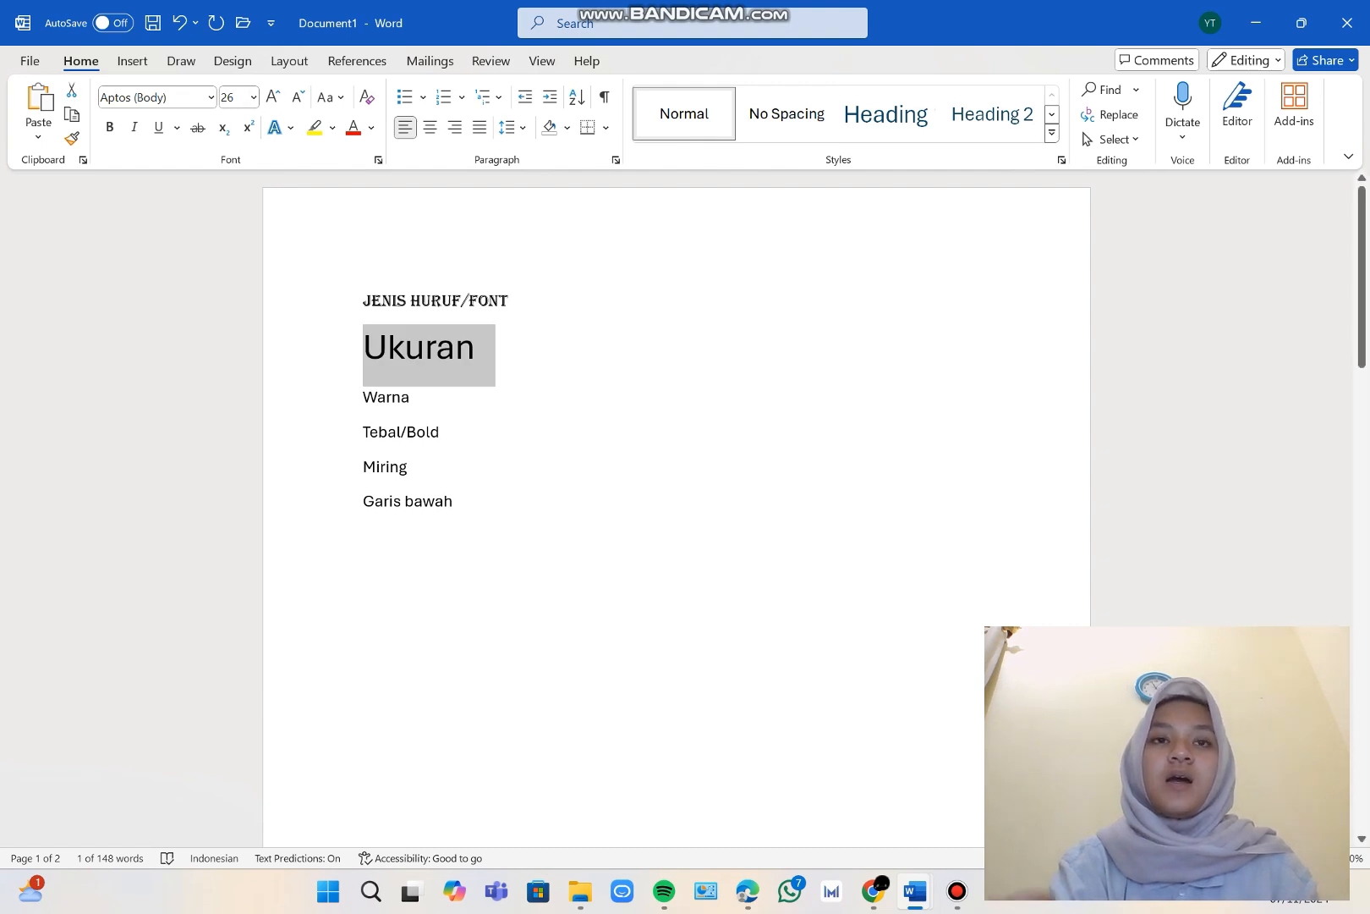
# Set the font color of the "Warna" line to a medium blue theme color.
pyautogui.click(411, 398)
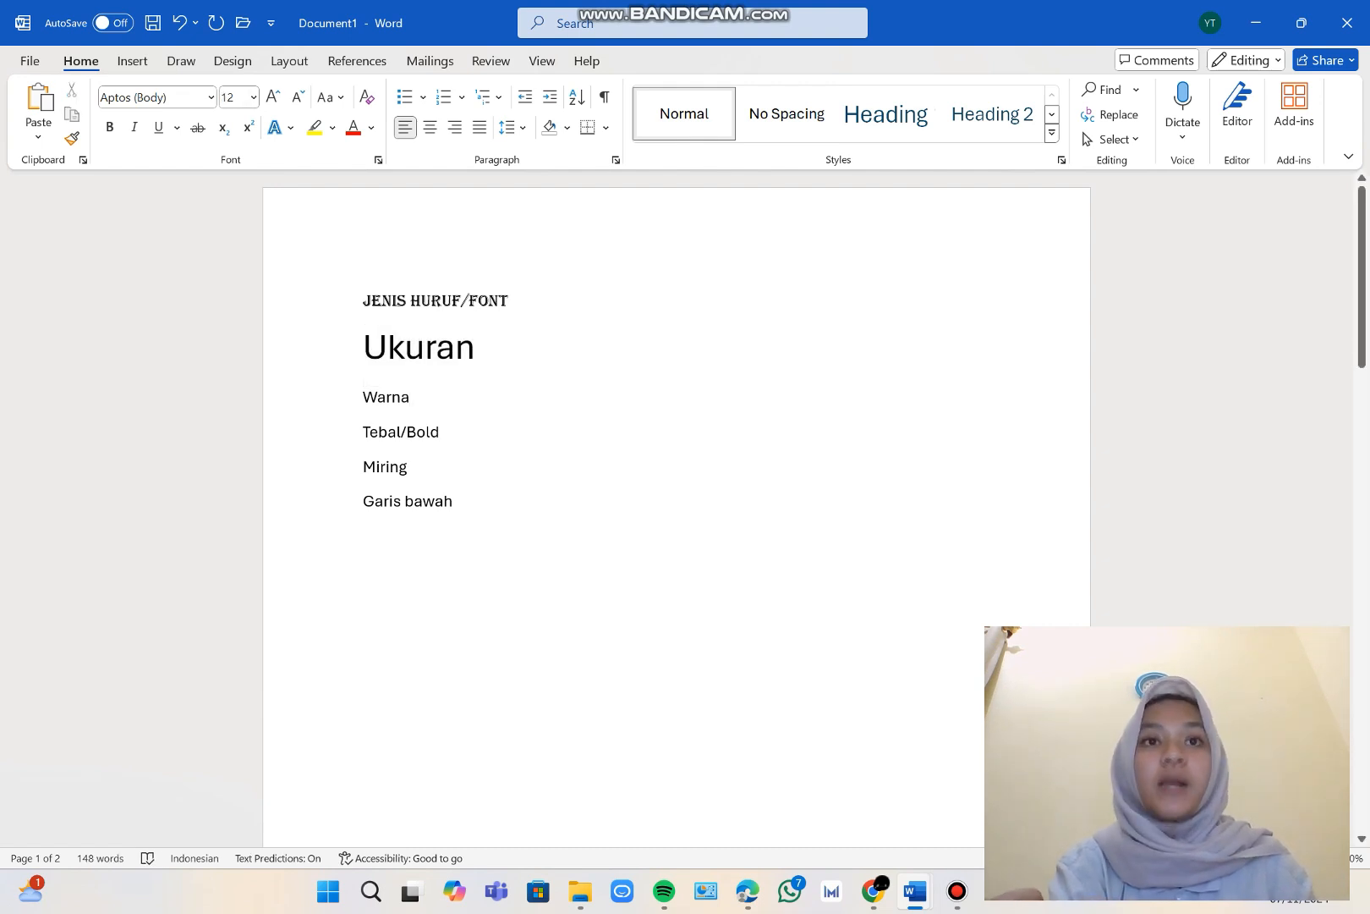
pyautogui.moveTo(411, 397); pyautogui.dragTo(363, 397)
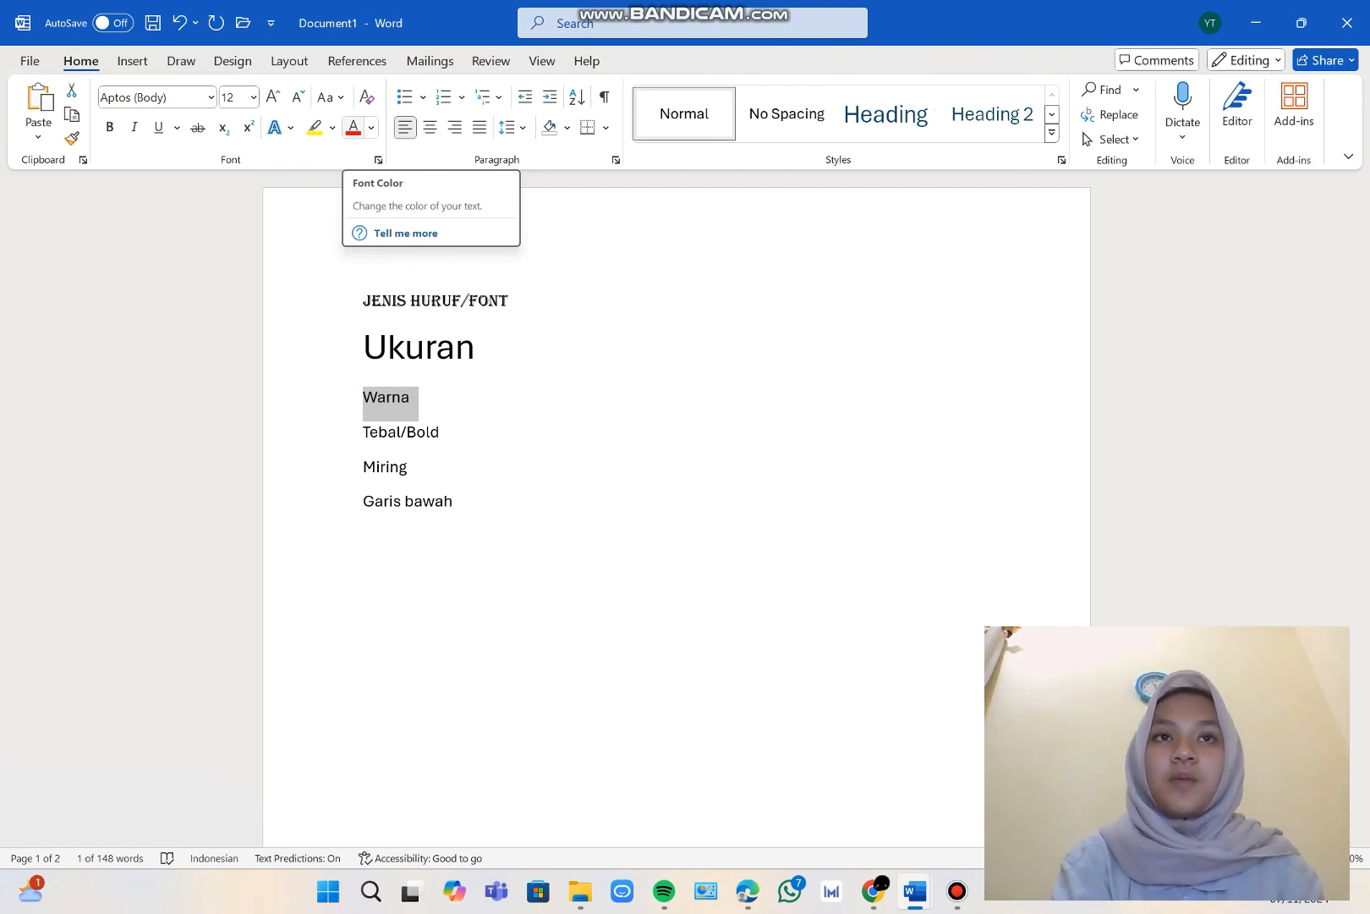
pyautogui.click(354, 127)
pyautogui.click(370, 126)
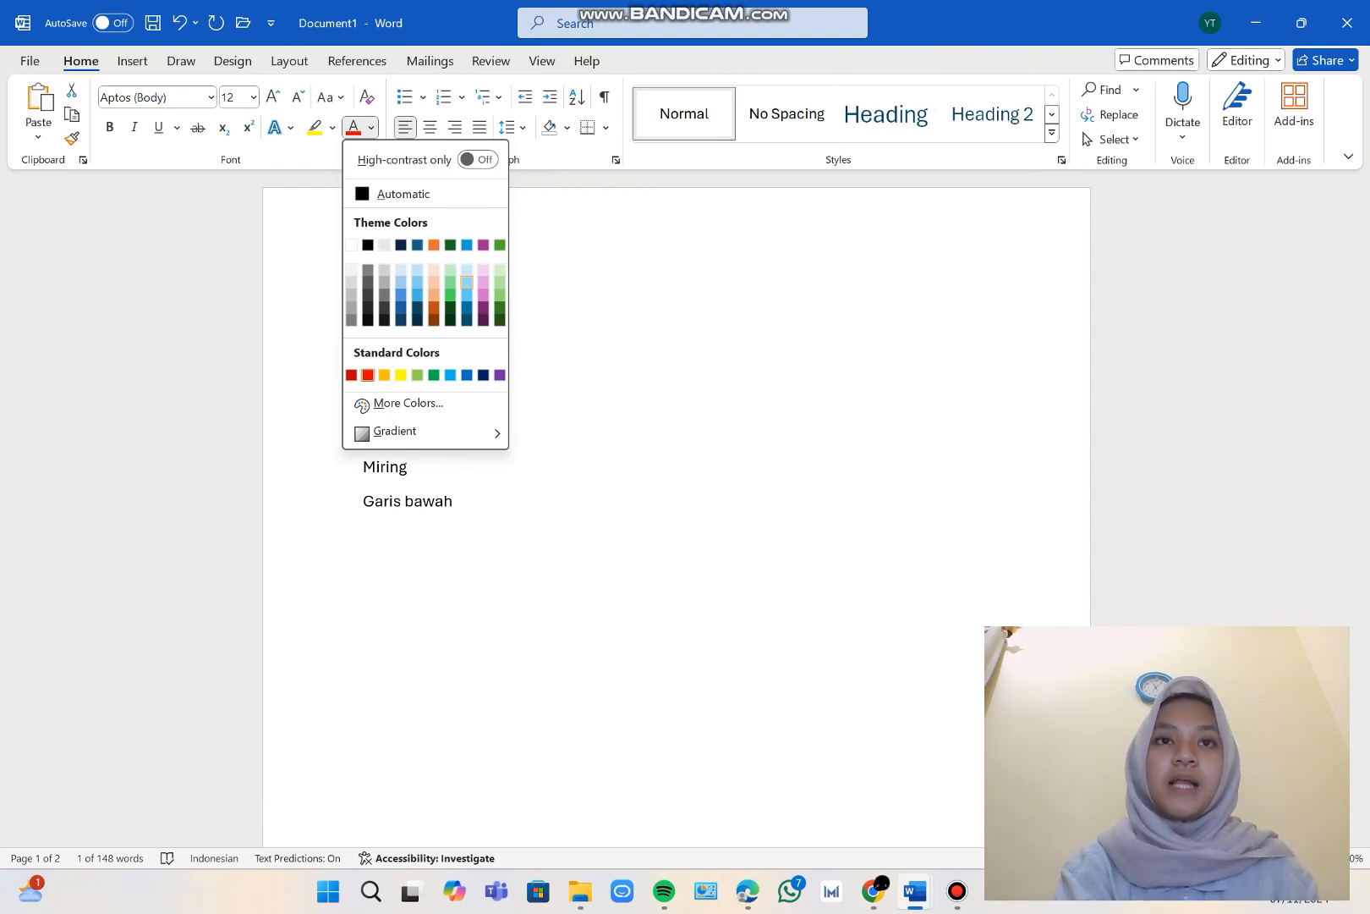
pyautogui.click(417, 294)
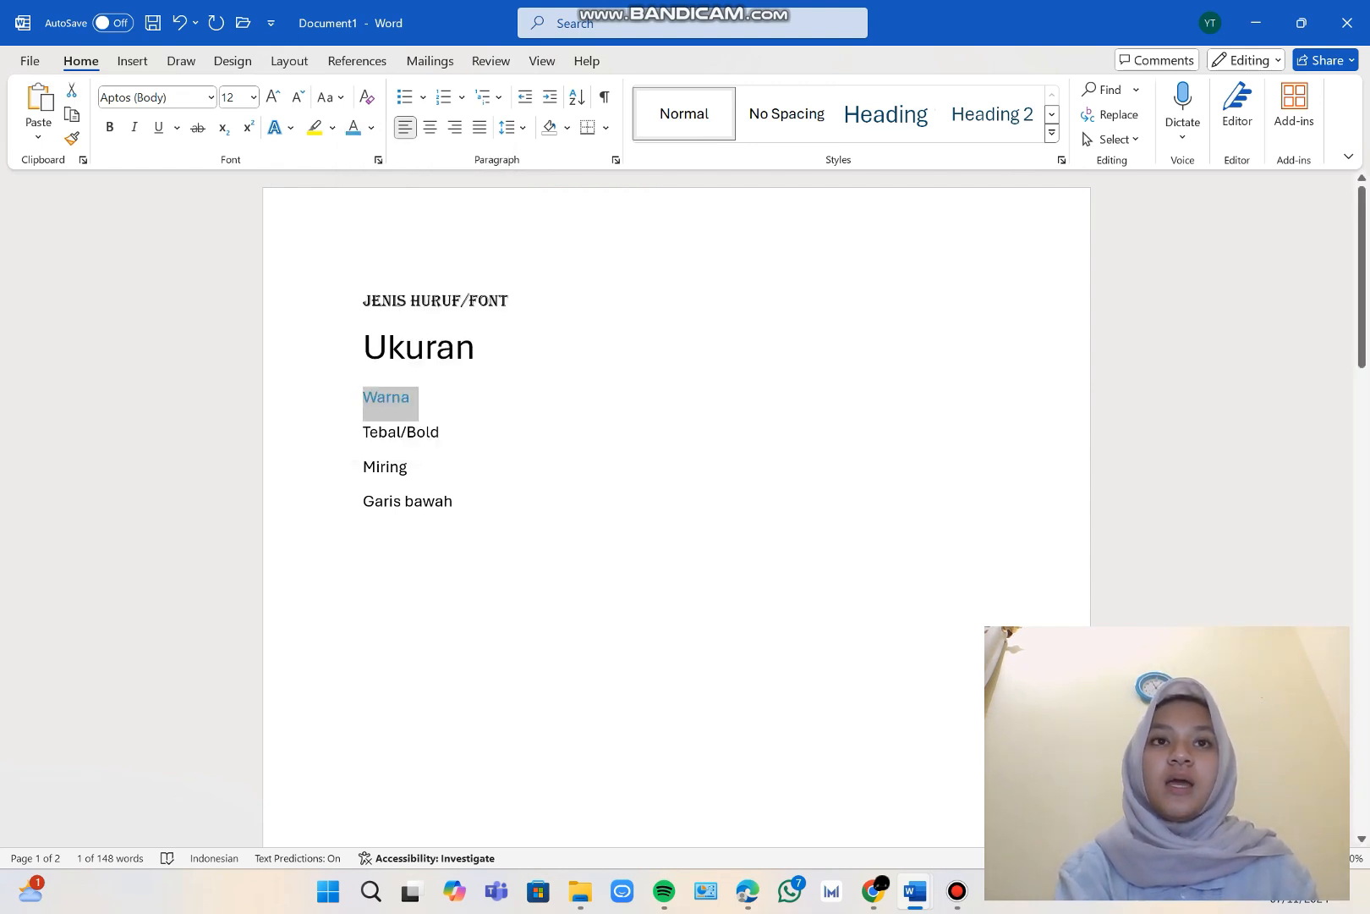
pyautogui.click(426, 347)
pyautogui.click(411, 396)
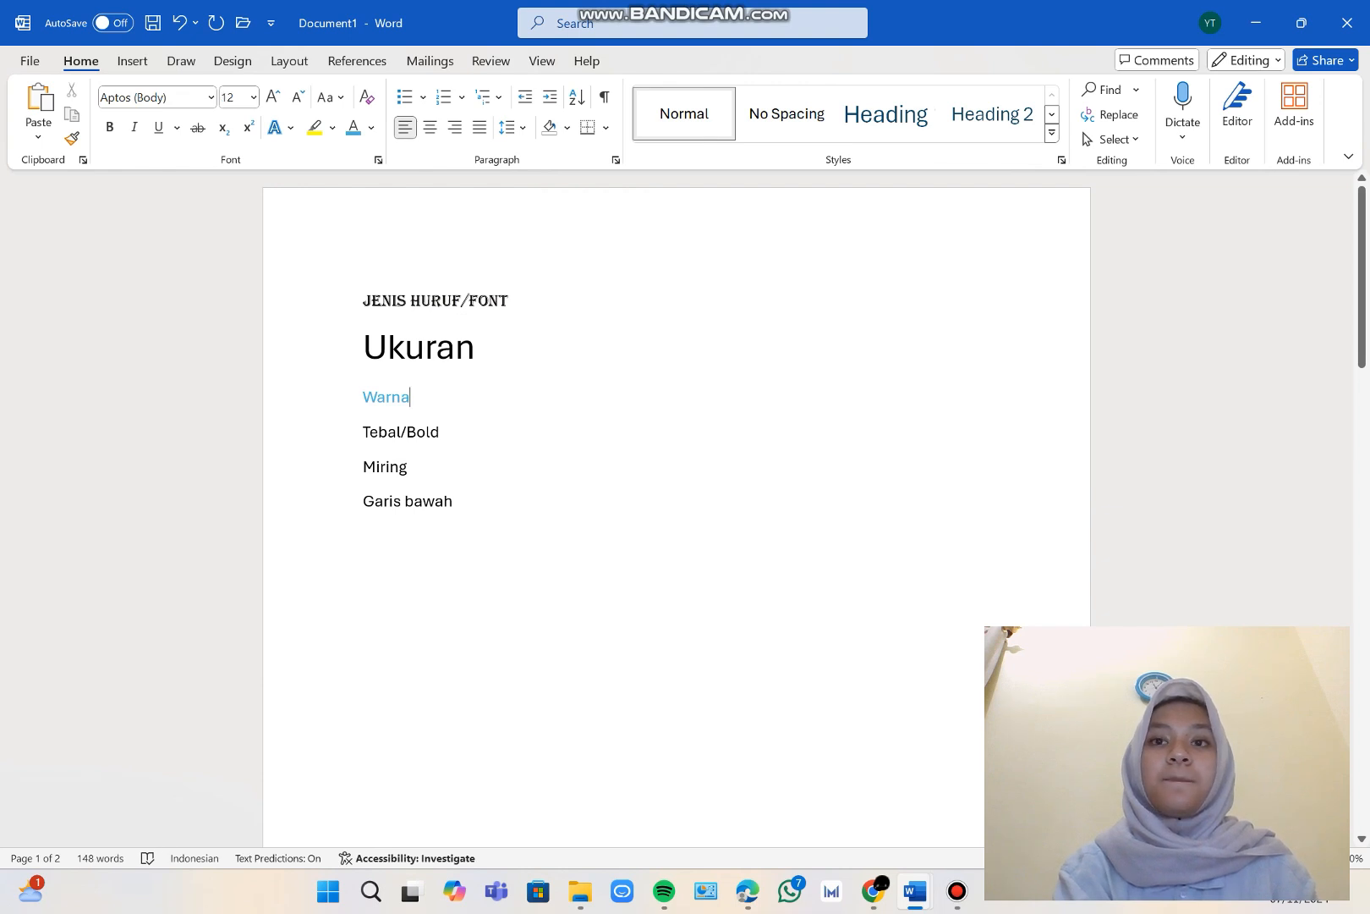
# Change the font color of the "Warna" line to a pinkish-purple theme color.
pyautogui.moveTo(413, 398); pyautogui.dragTo(360, 399)
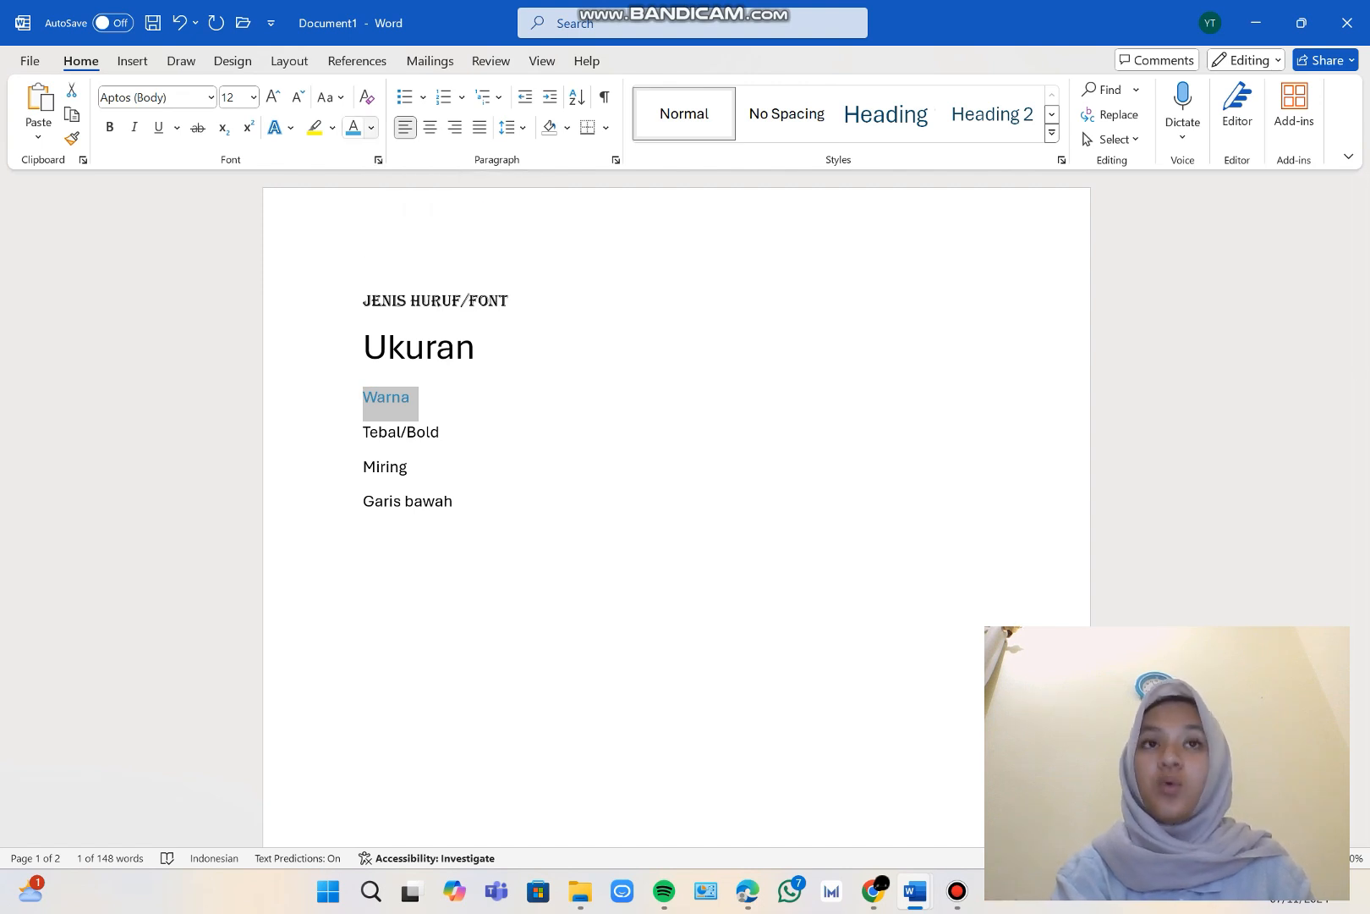
pyautogui.click(371, 127)
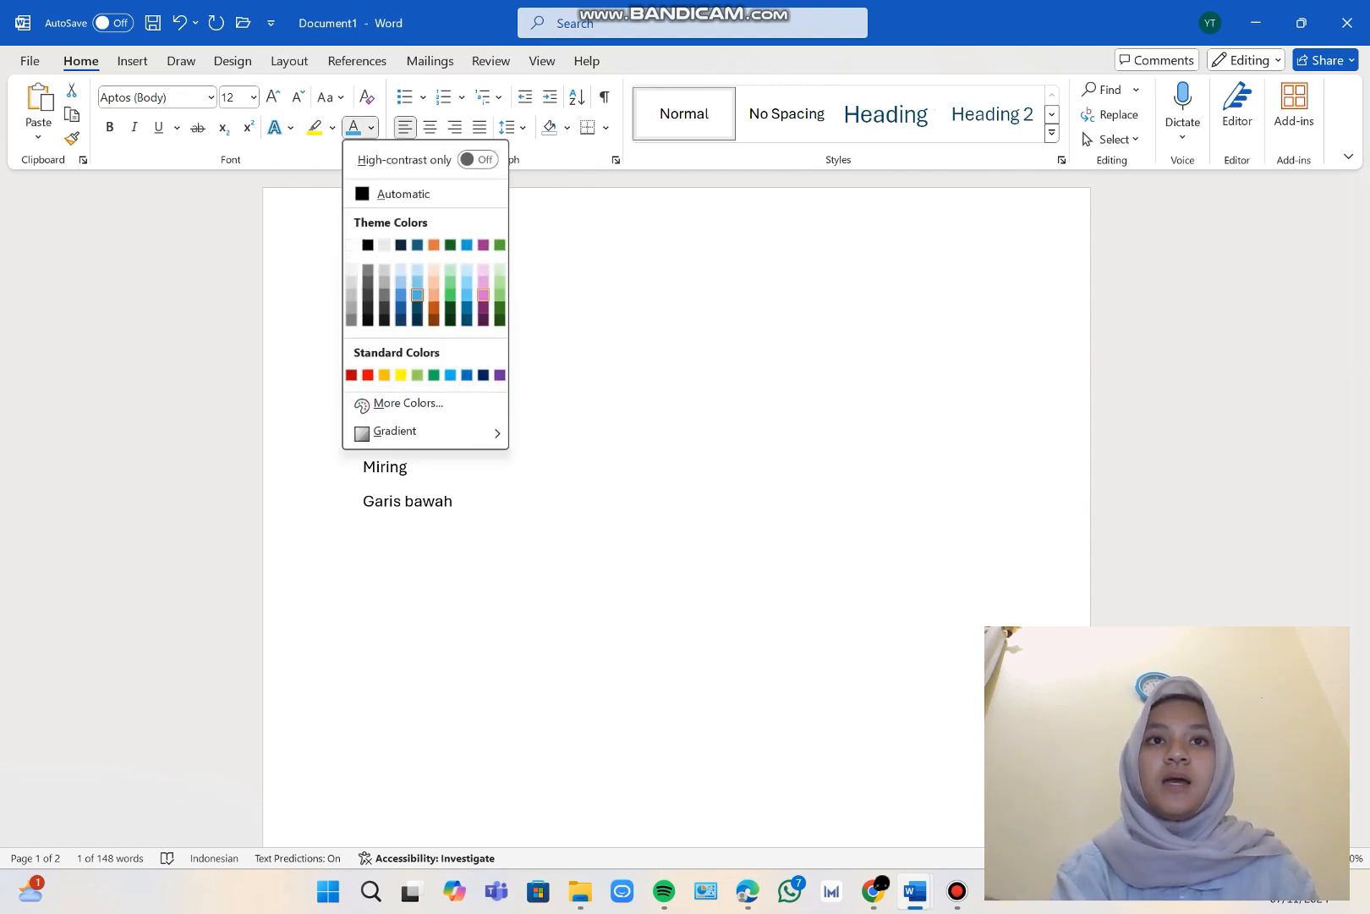
pyautogui.click(483, 294)
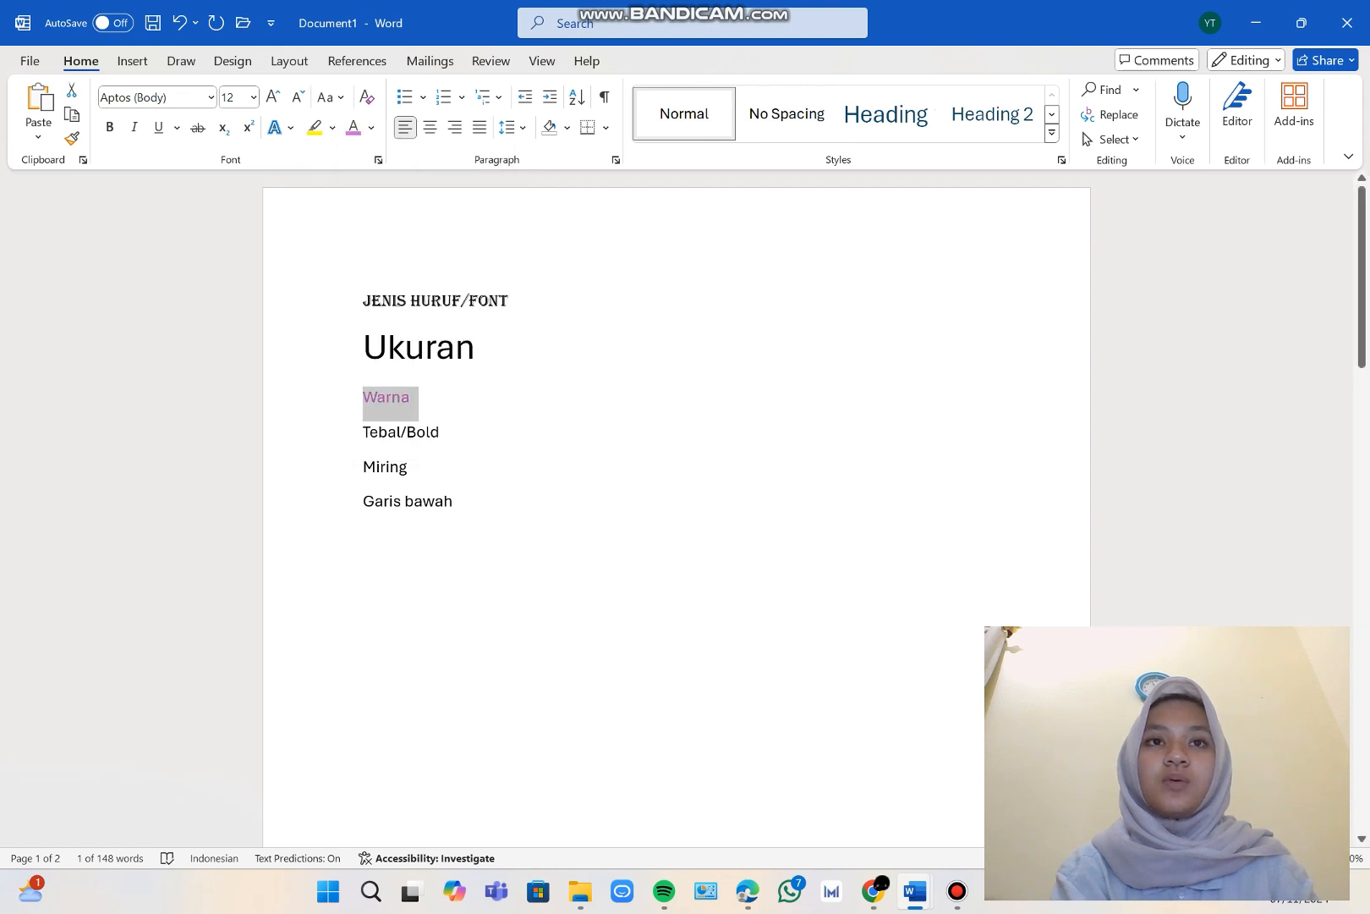
pyautogui.click(411, 397)
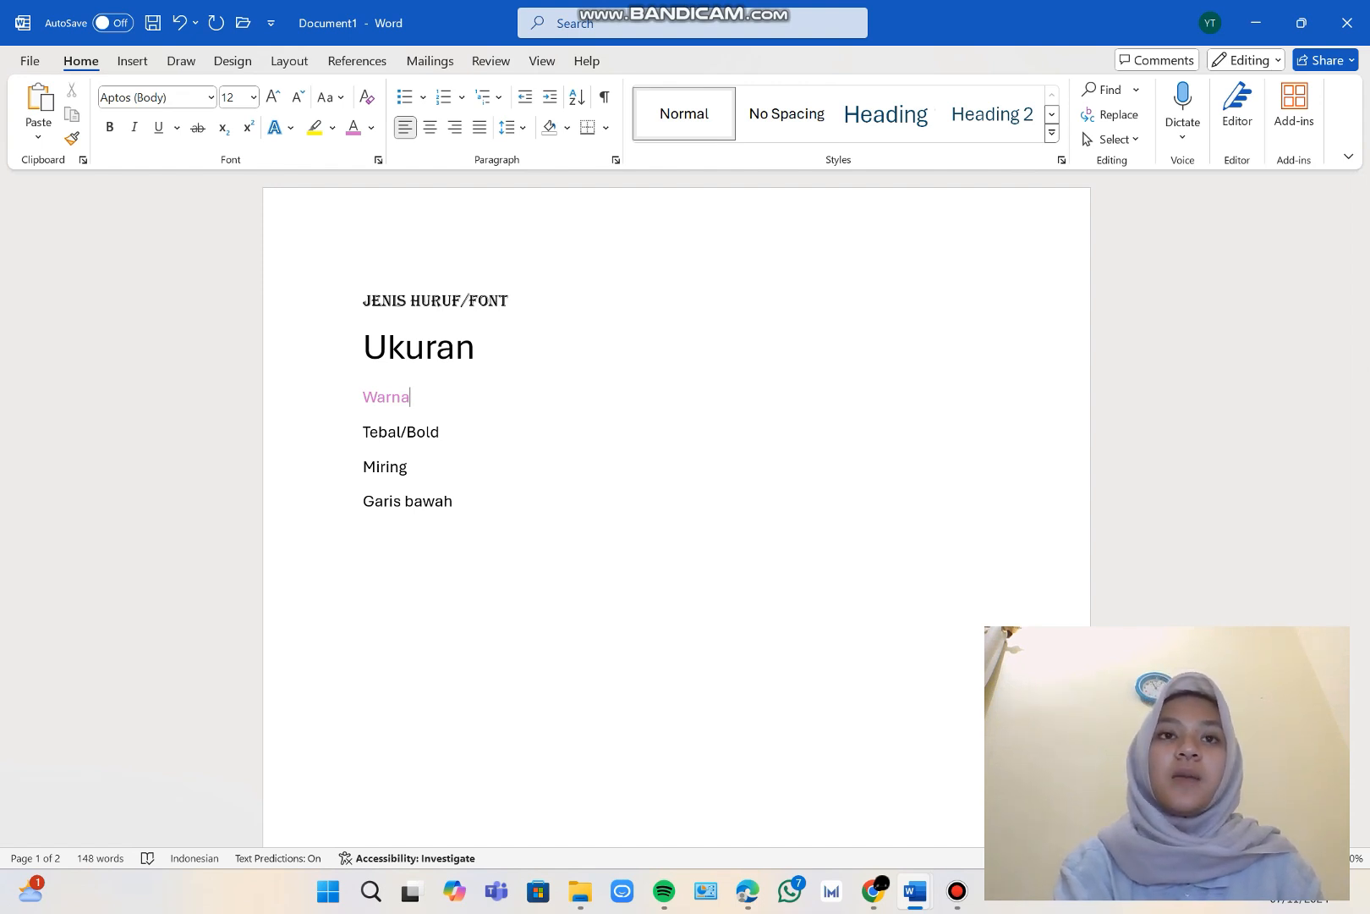
# Make the "Tebal/Bold" line bold.
pyautogui.click(338, 433)
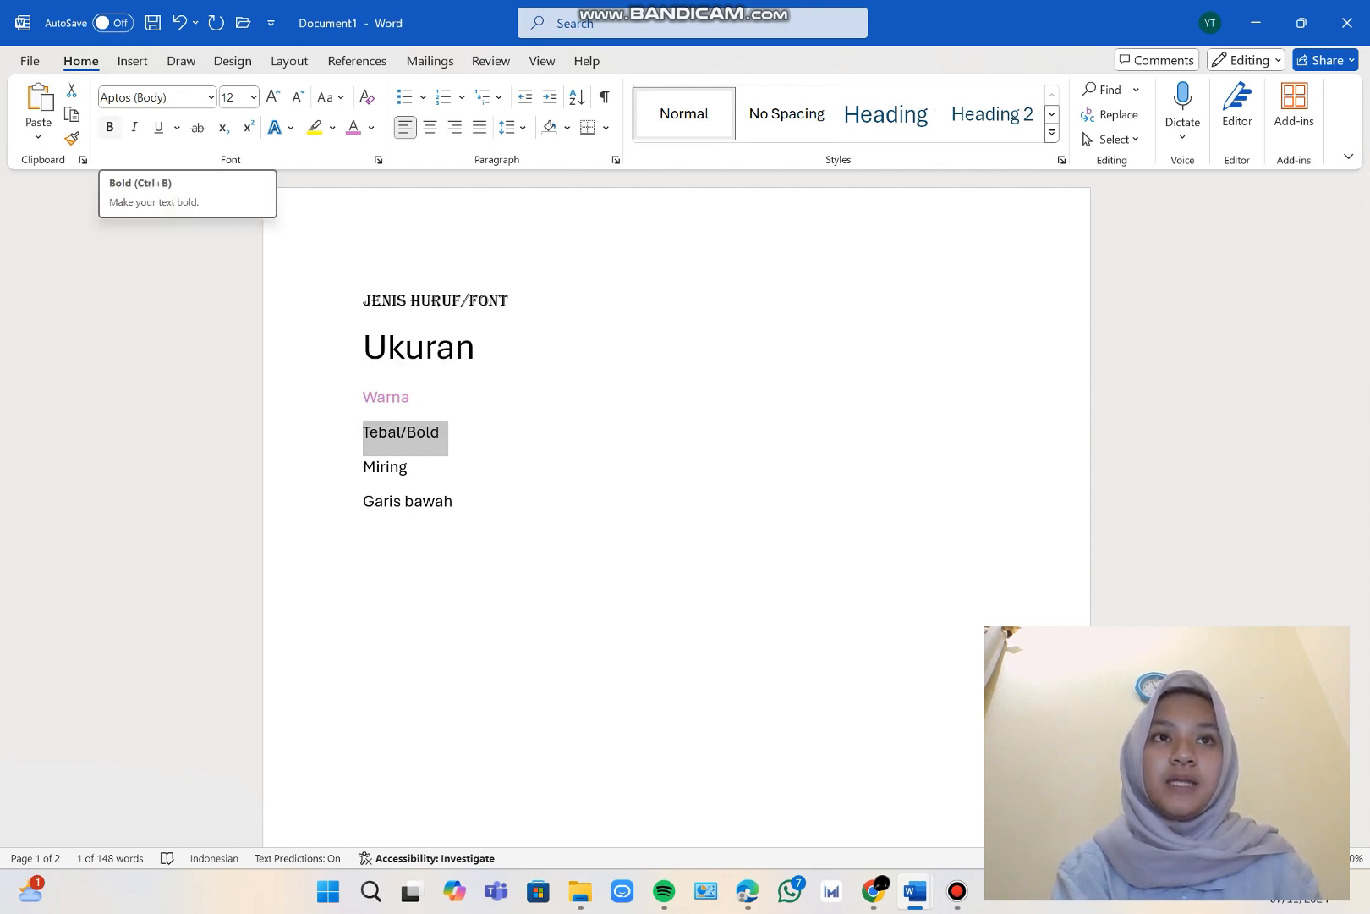
pyautogui.click(109, 127)
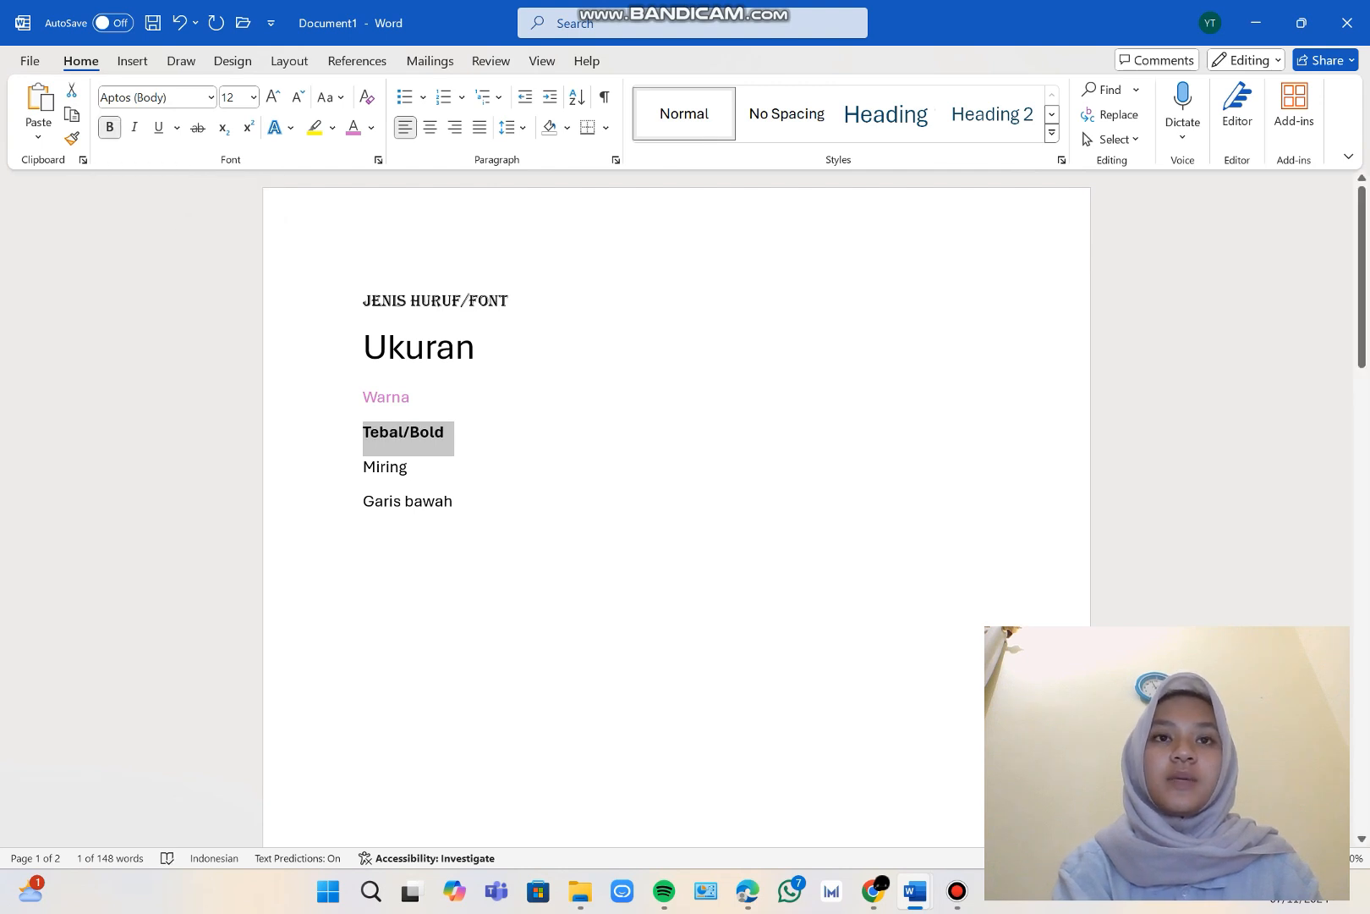
pyautogui.click(445, 432)
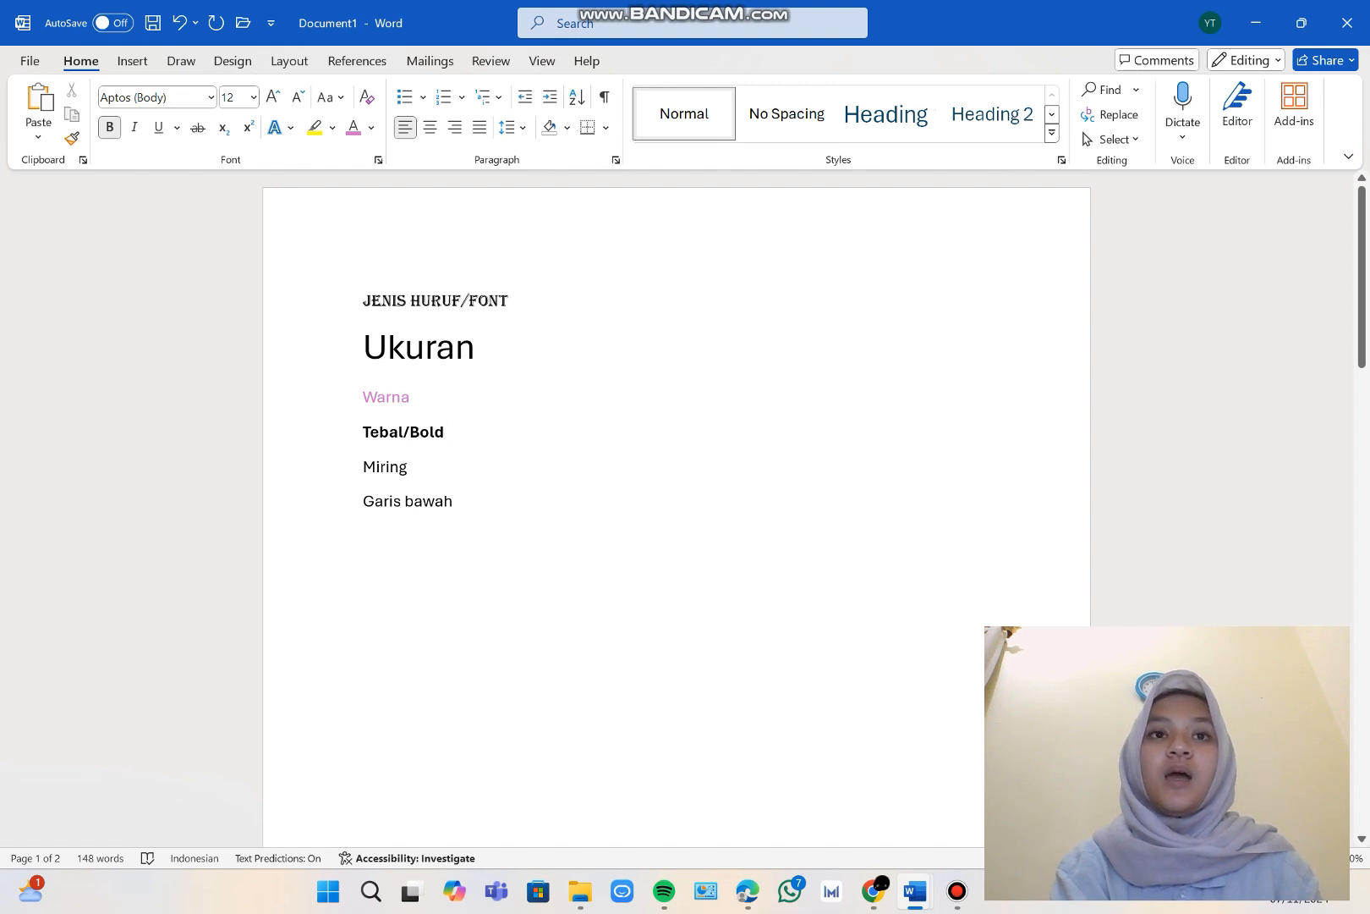
# Remove the bold formatting from the "Tebal/Bold" line and reapply it.
pyautogui.moveTo(450, 434); pyautogui.dragTo(362, 436)
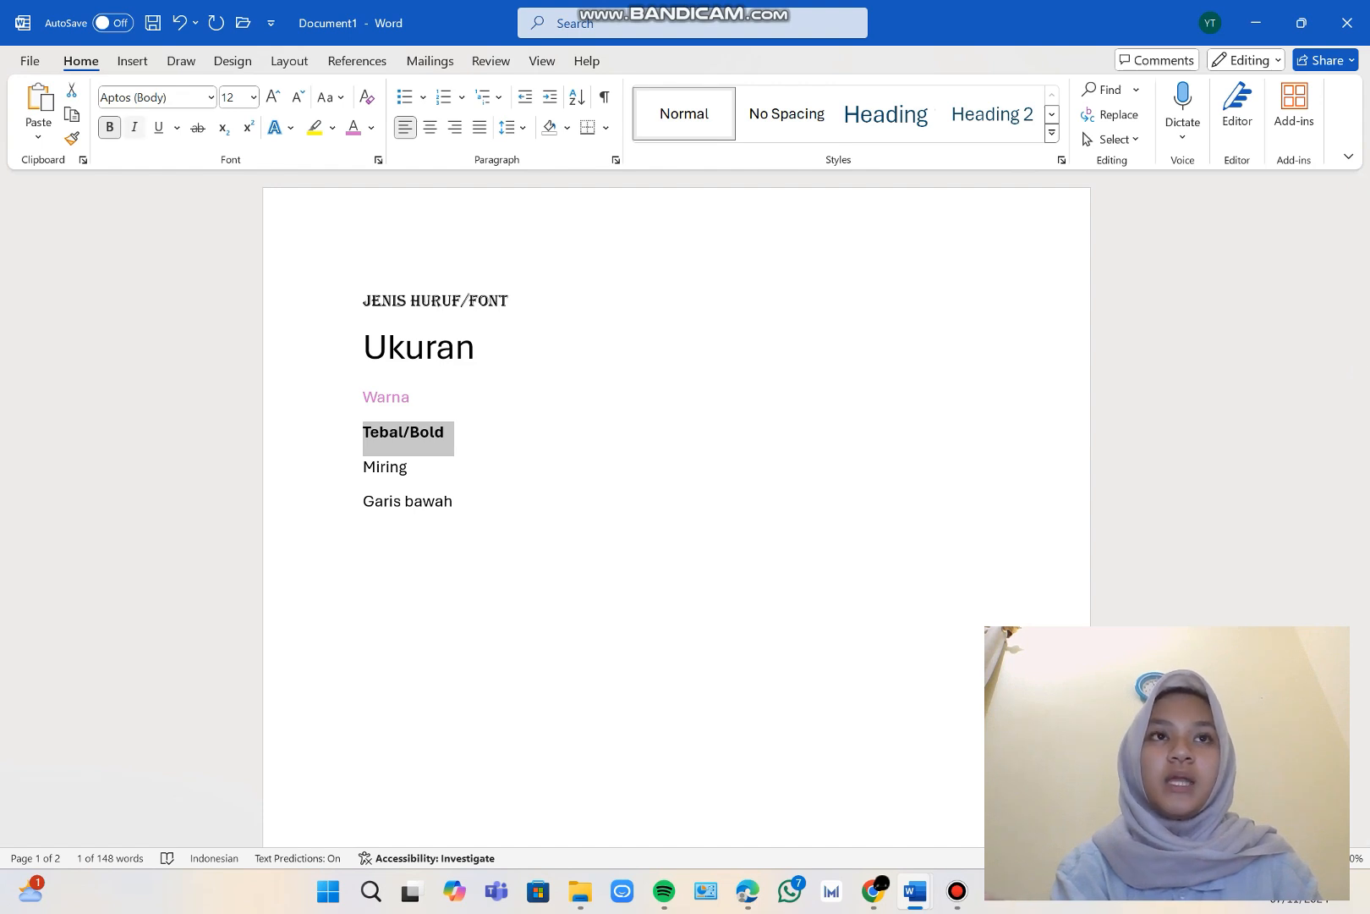
pyautogui.click(109, 127)
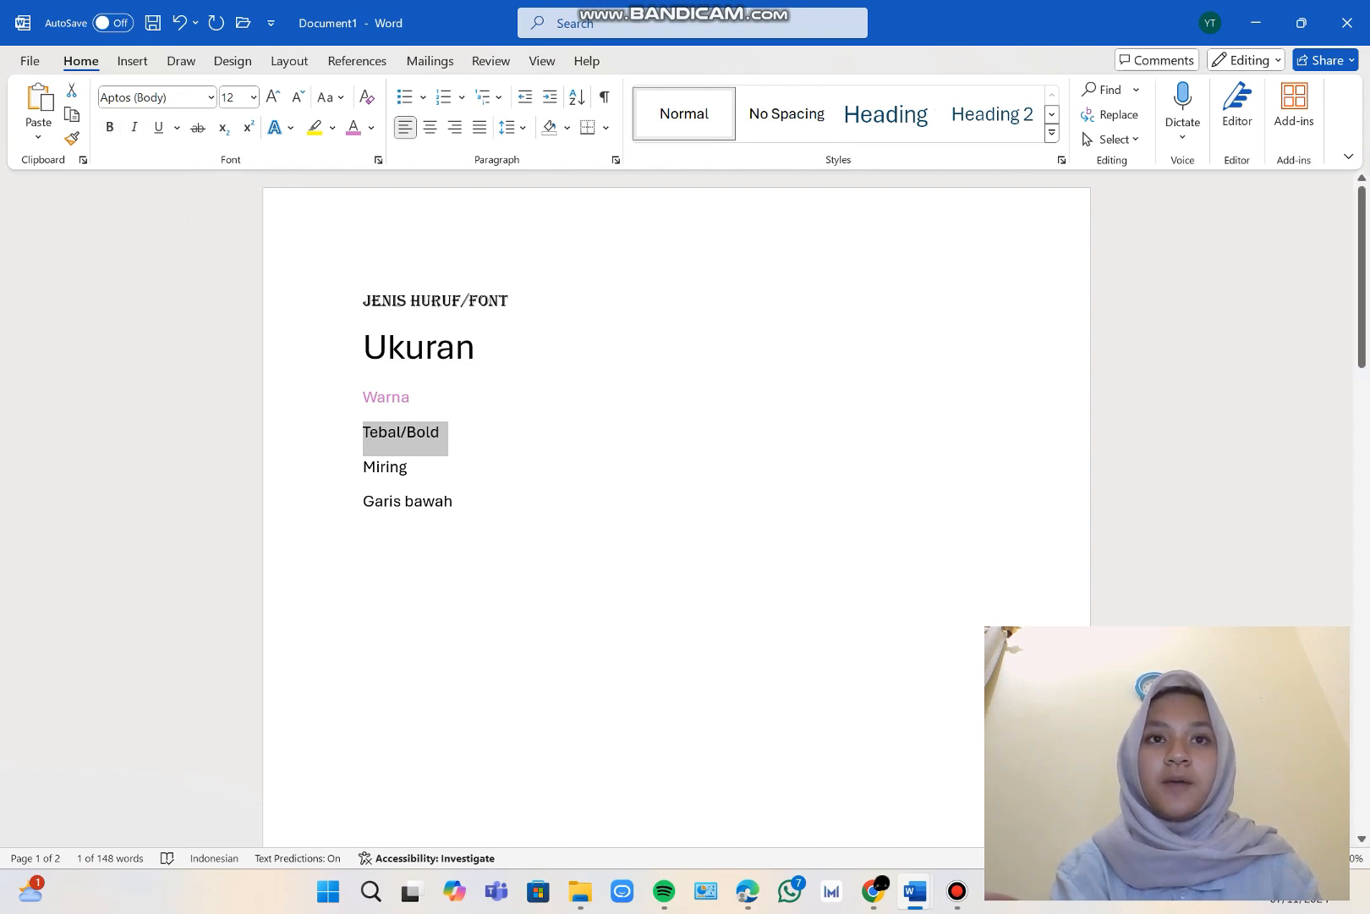
pyautogui.click(109, 127)
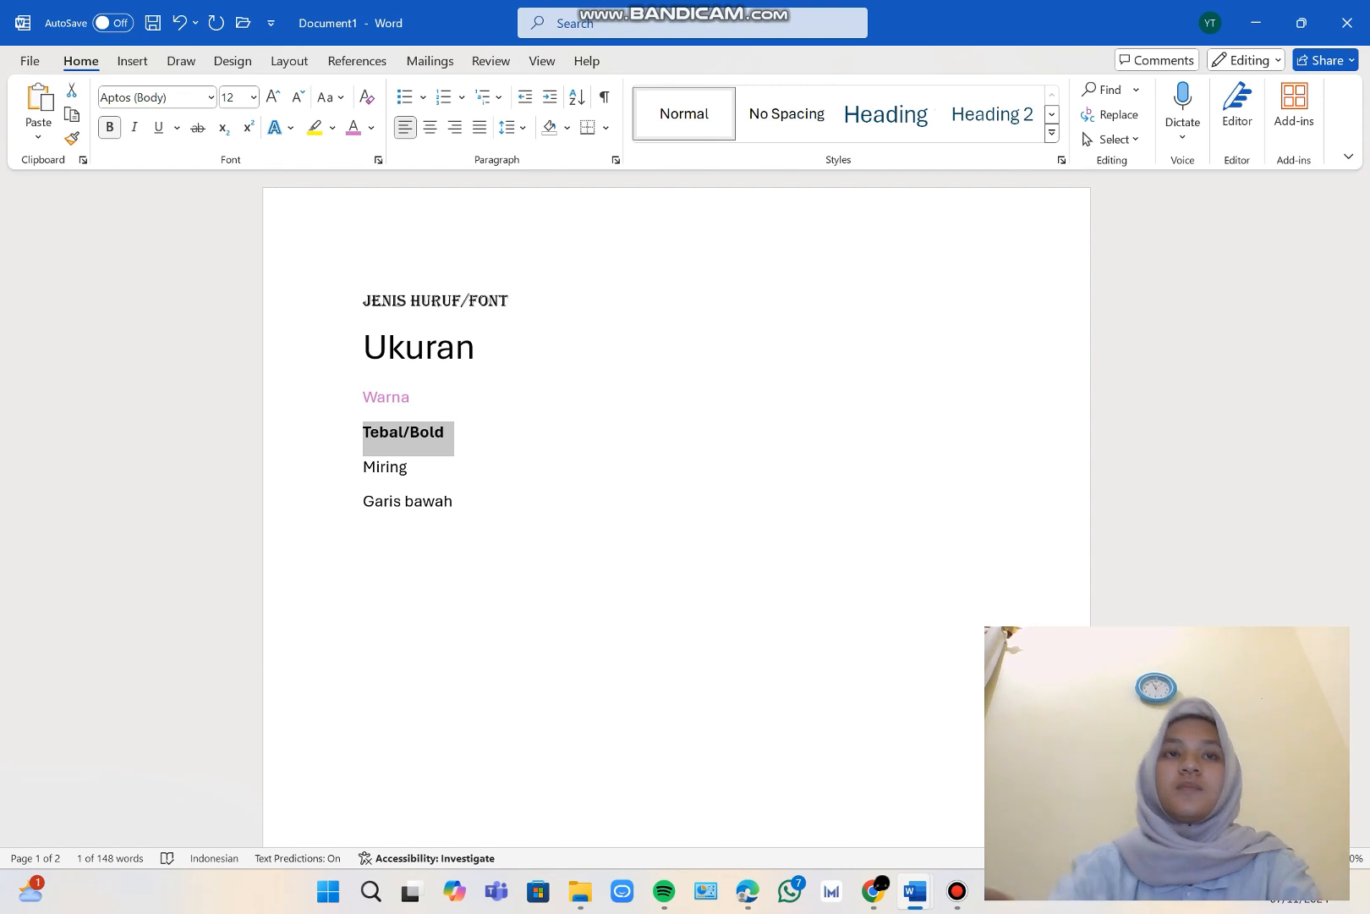
# Italicize the "Miring" line.
pyautogui.click(409, 467)
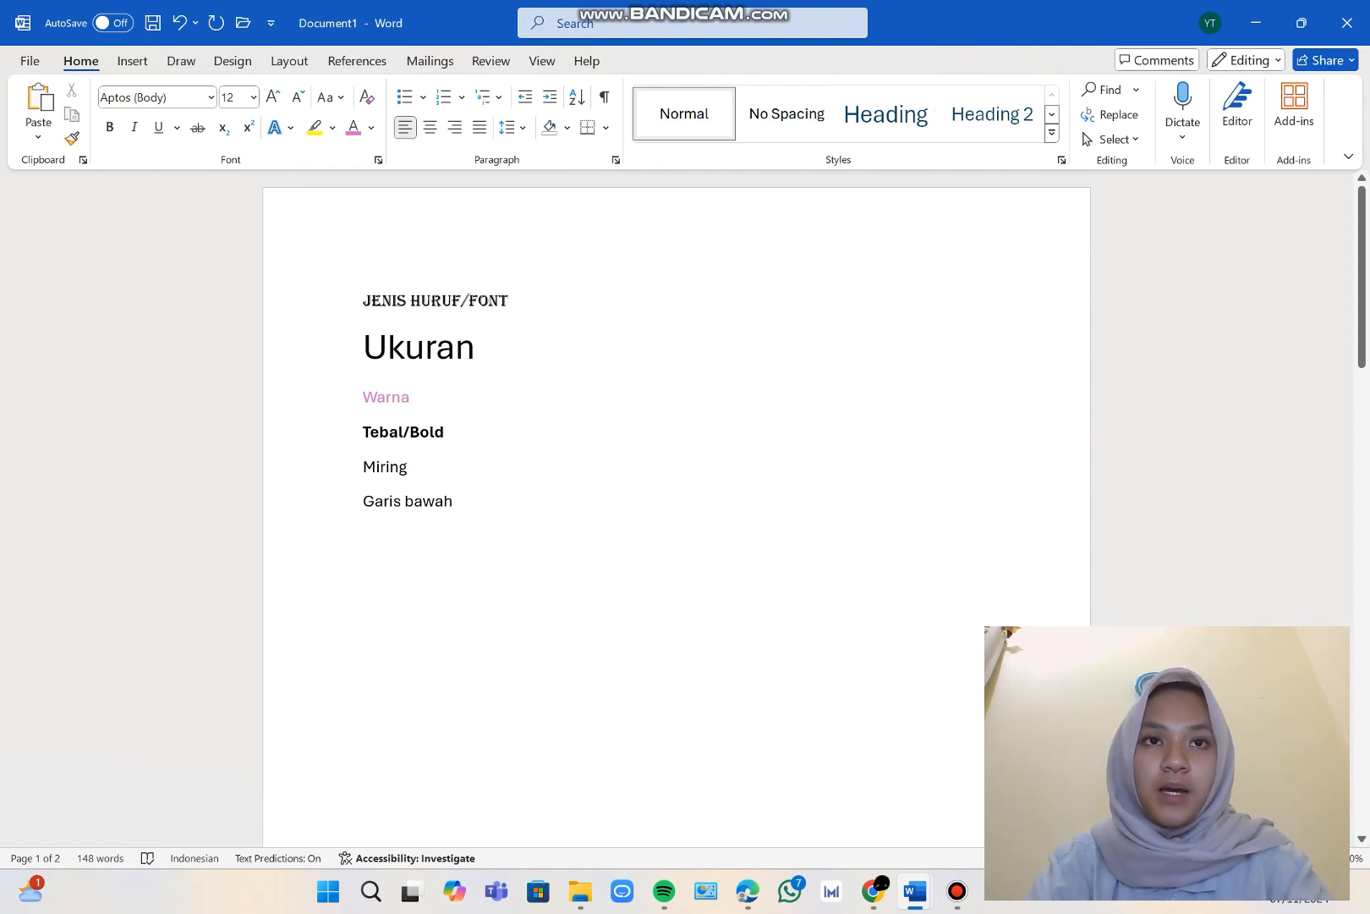
pyautogui.doubleClick(401, 468)
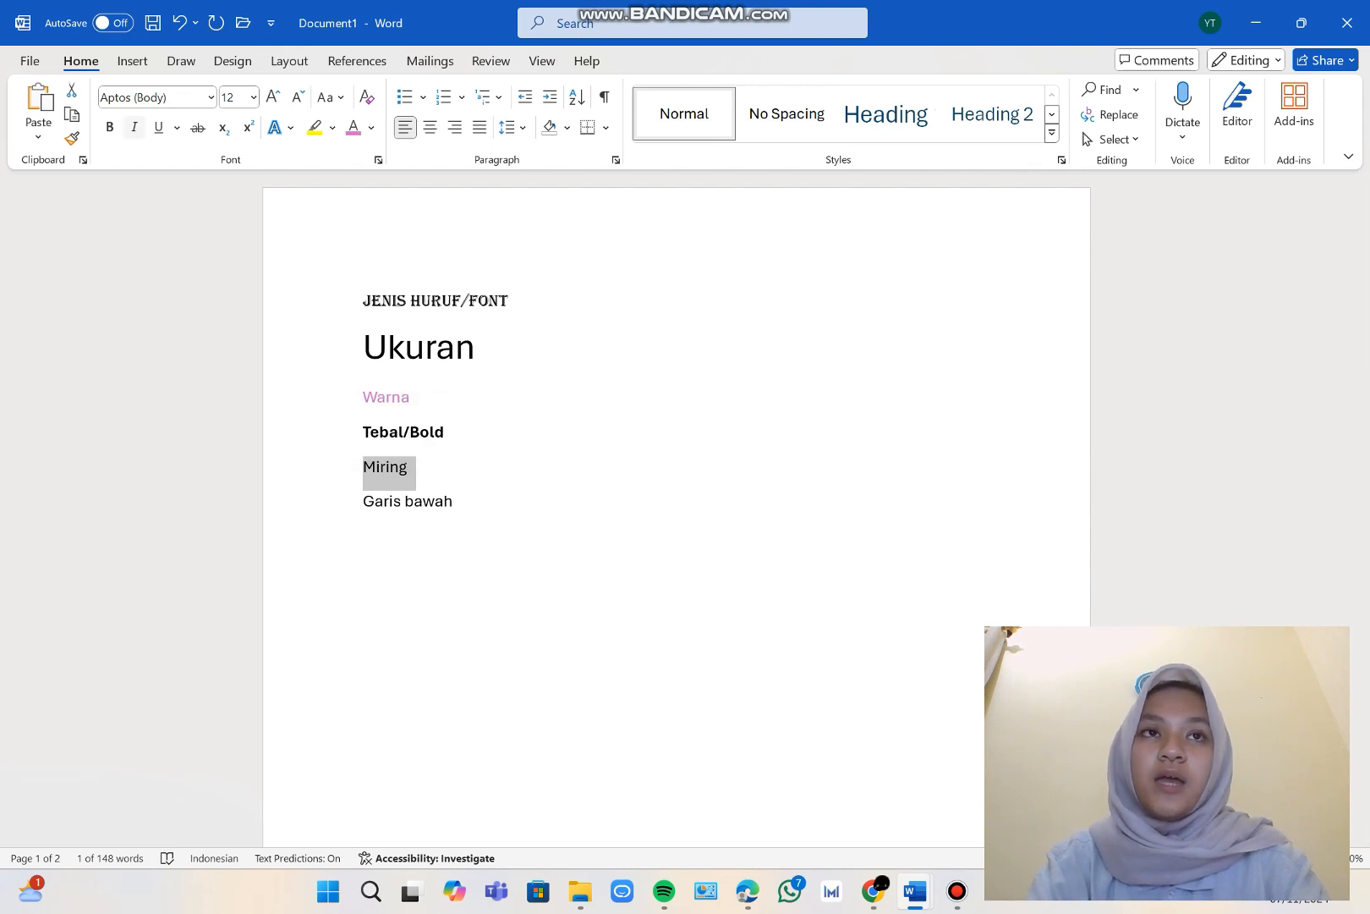
pyautogui.click(134, 127)
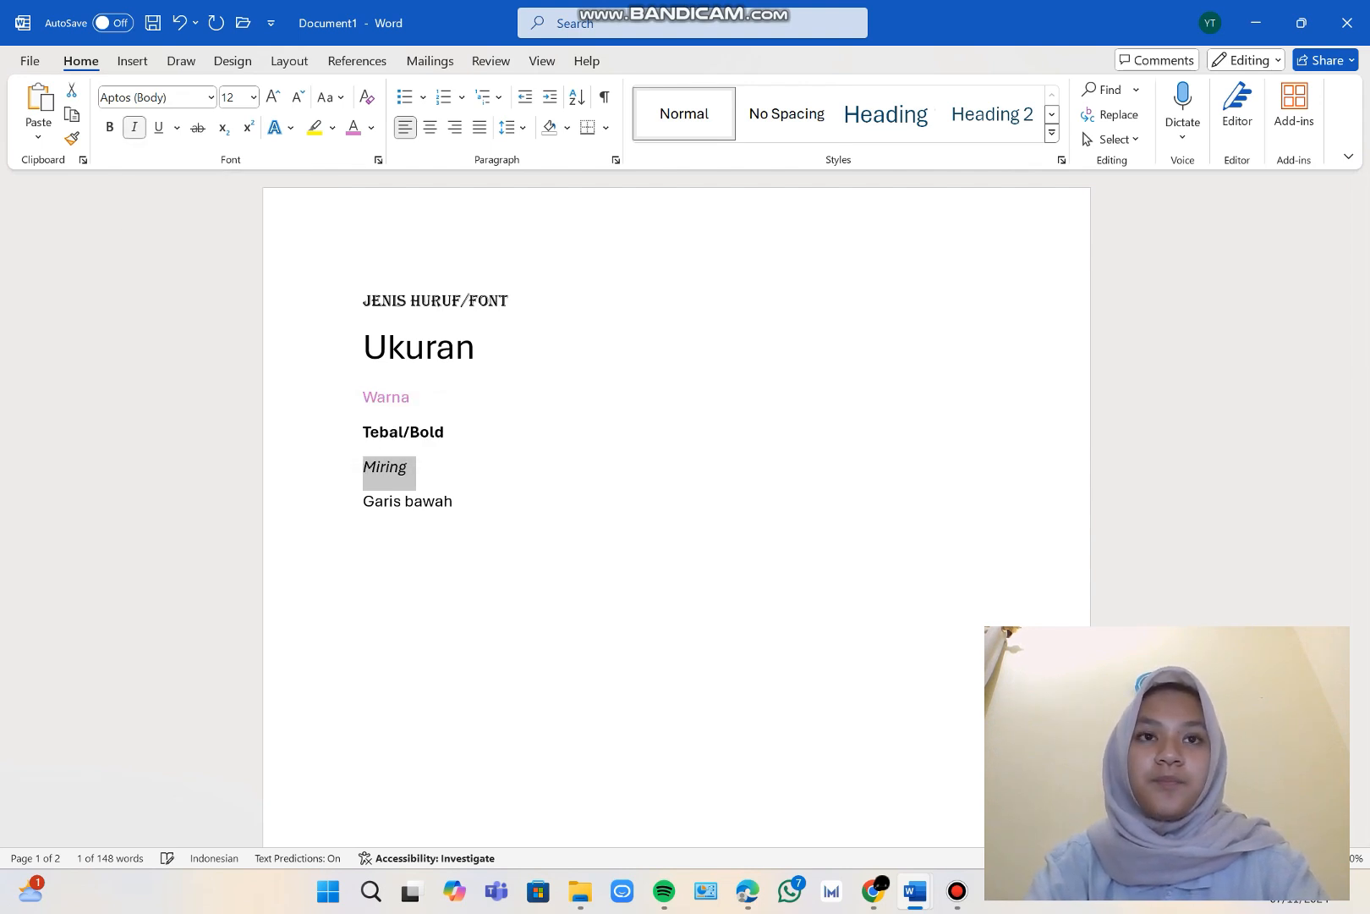
pyautogui.click(410, 467)
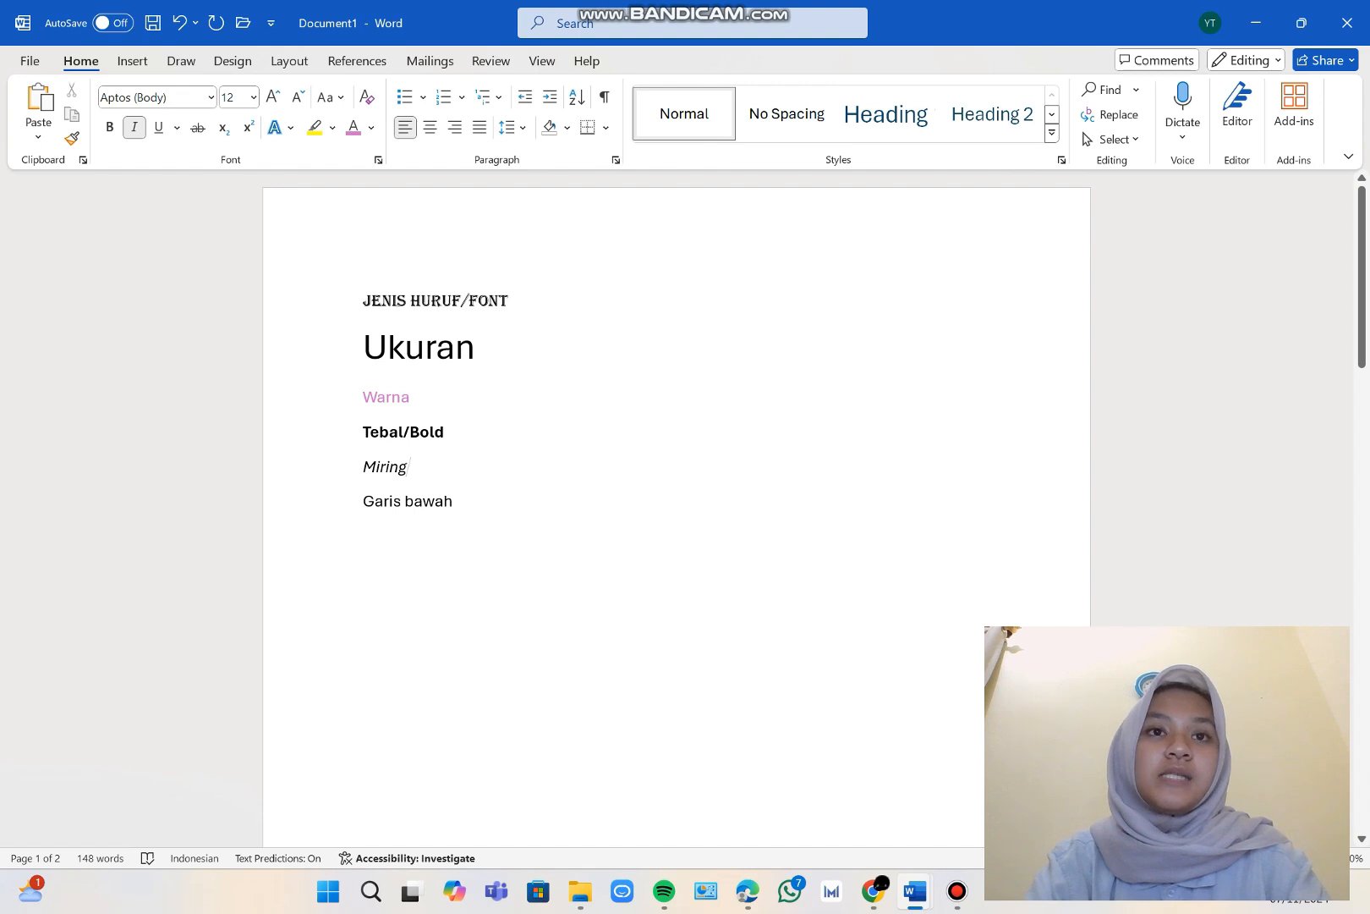
# Underline the "Garis bawah" line with a single underline.
pyautogui.moveTo(363, 501); pyautogui.dragTo(463, 502)
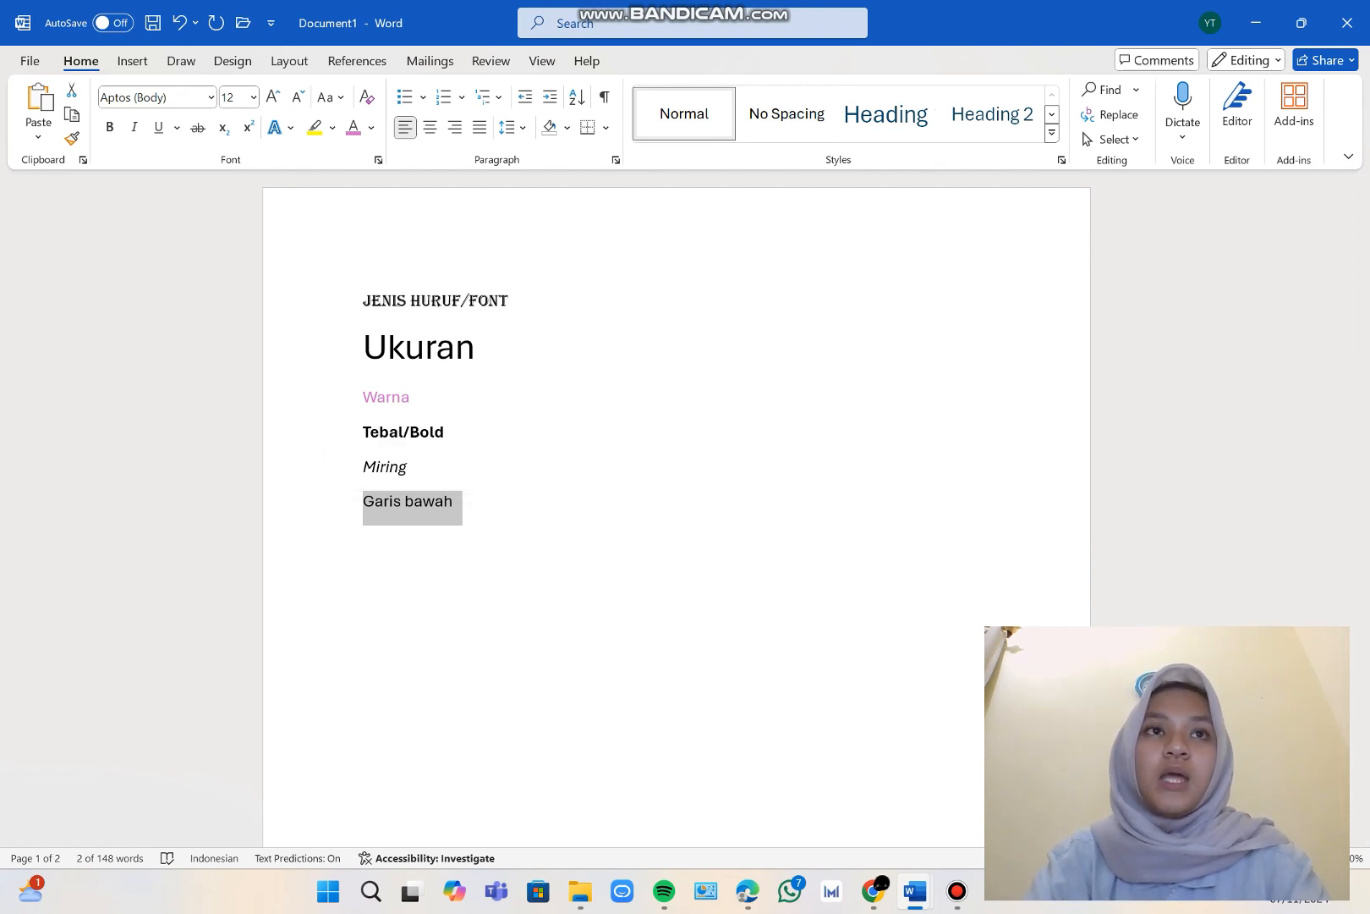
pyautogui.hotkey('ctrl', 'u')
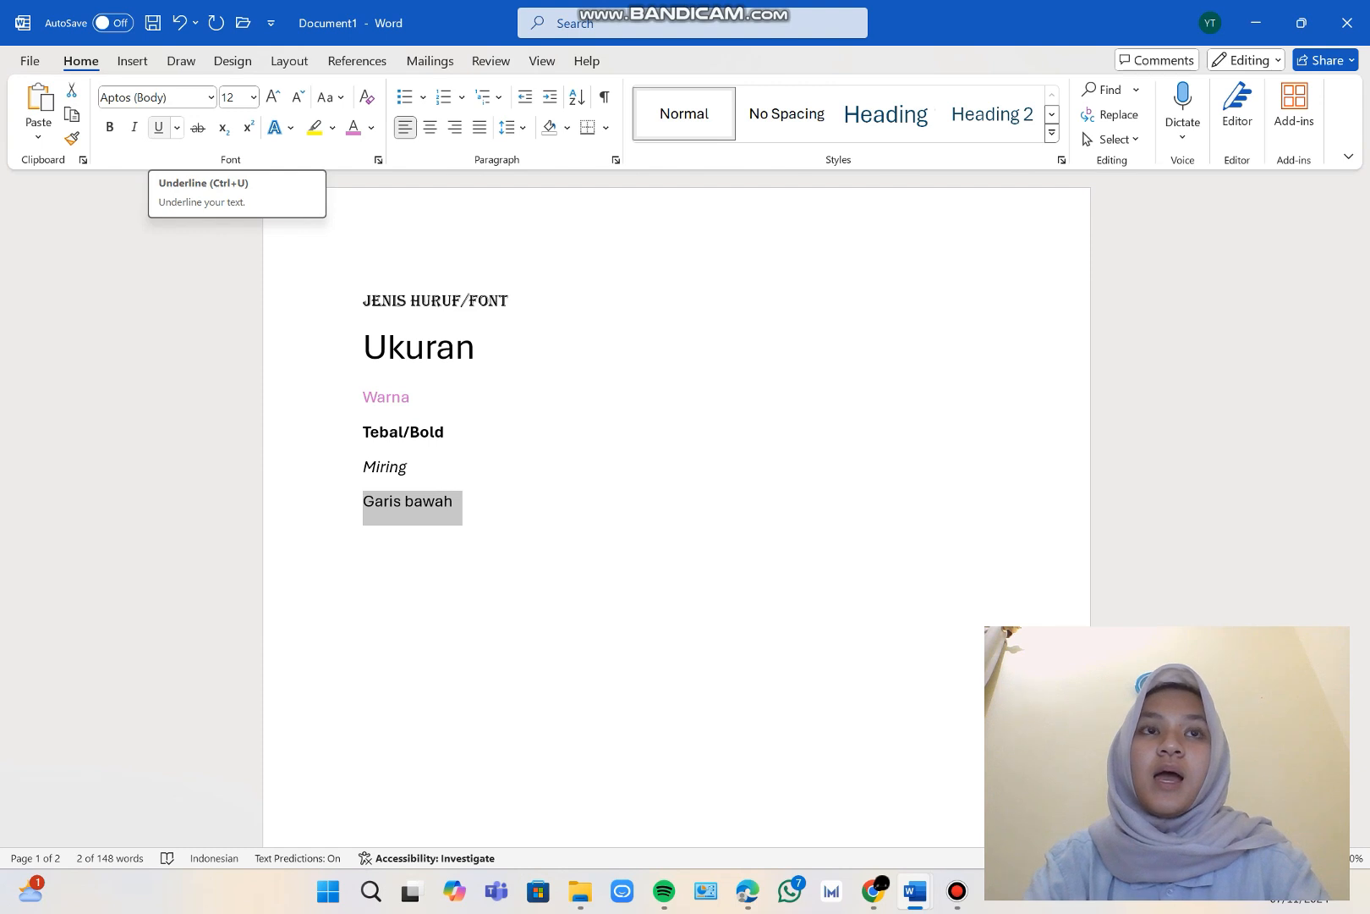
pyautogui.click(158, 127)
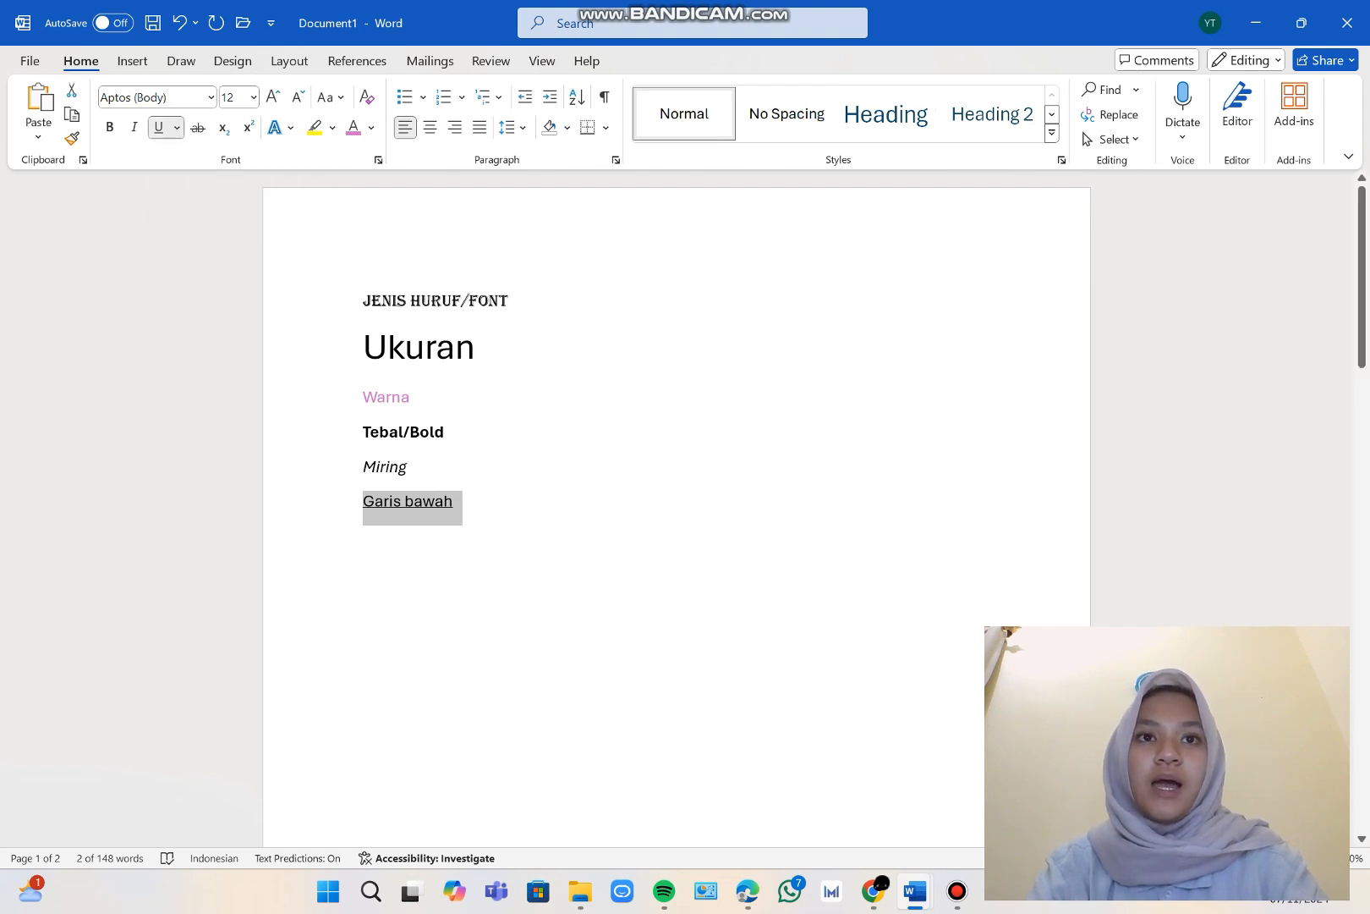
pyautogui.press('Right')
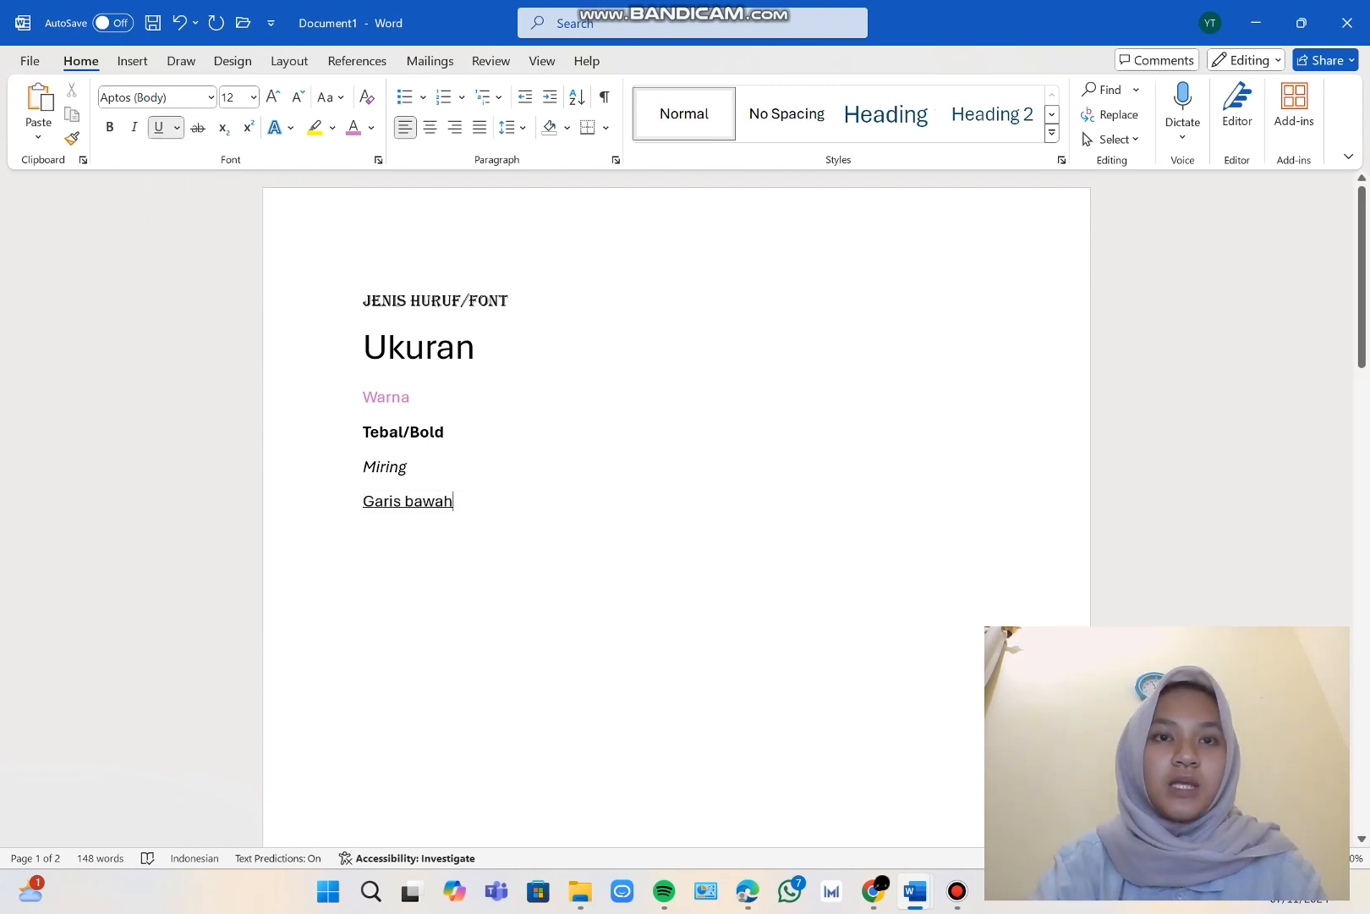
# Change the underline style of the "Garis bawah" line to a double underline.
pyautogui.tripleClick(423, 501)
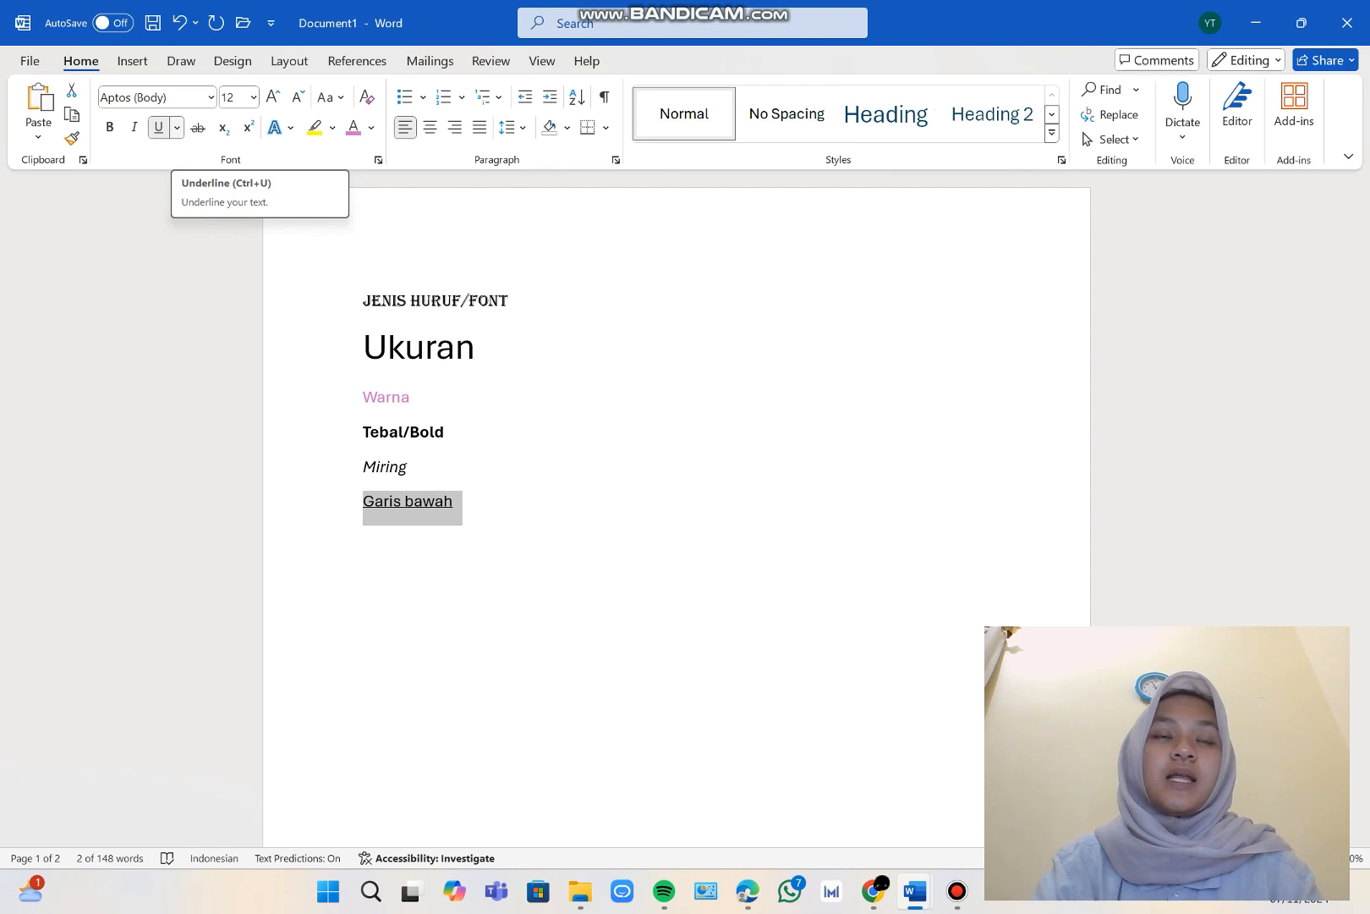
pyautogui.click(176, 127)
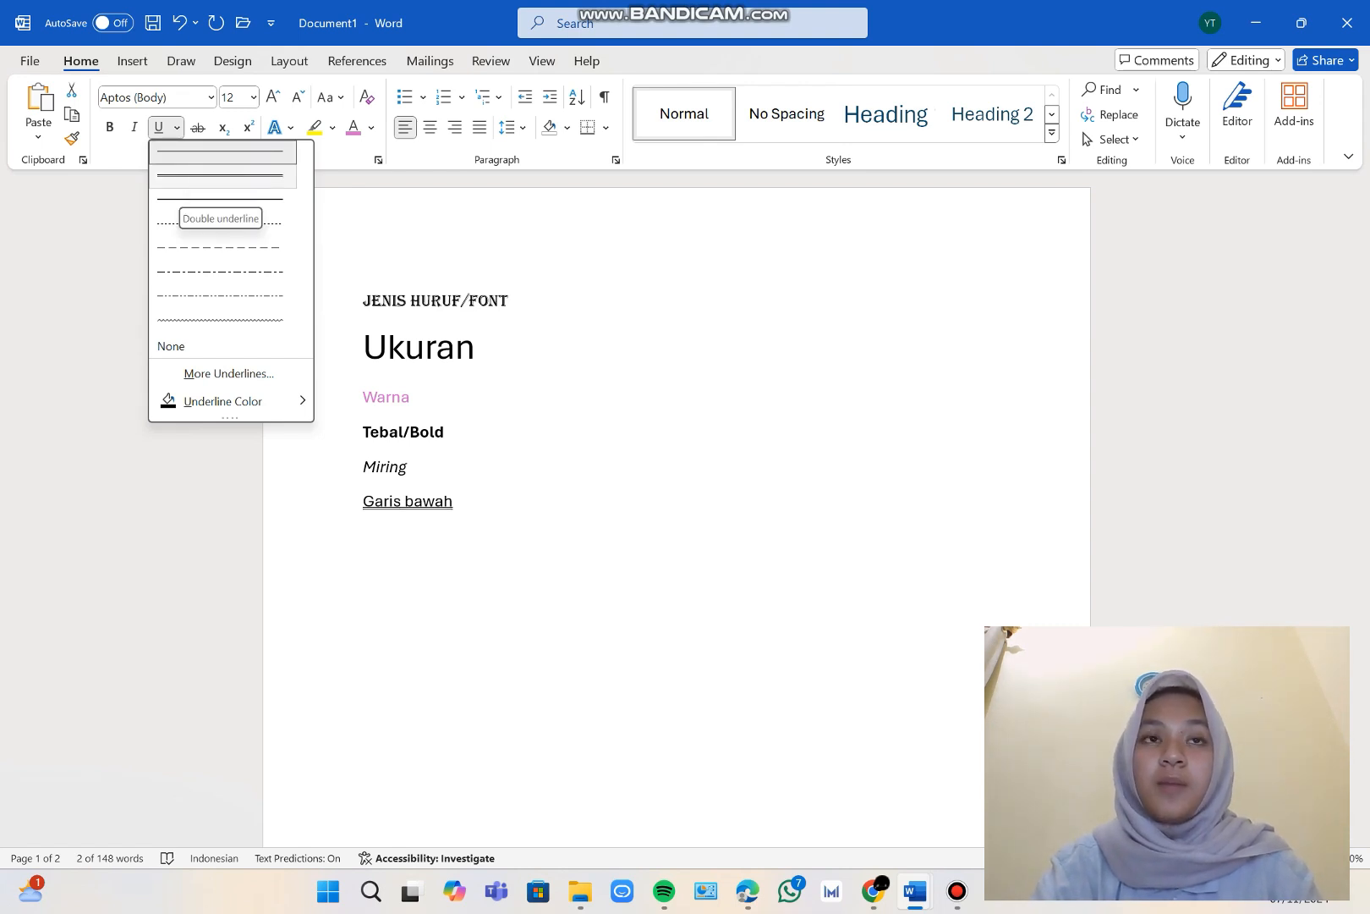
pyautogui.click(199, 176)
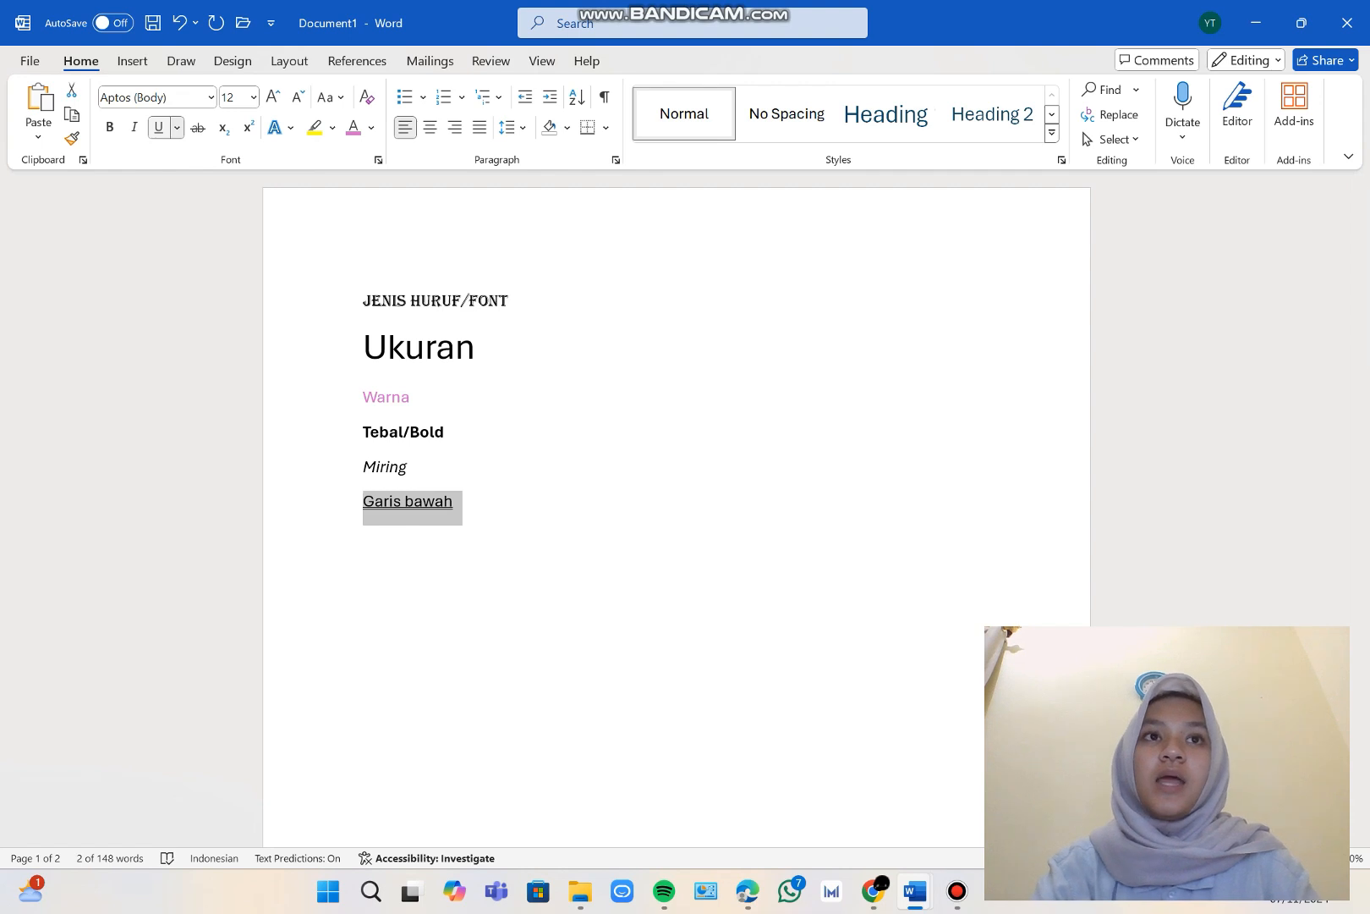
pyautogui.click(176, 126)
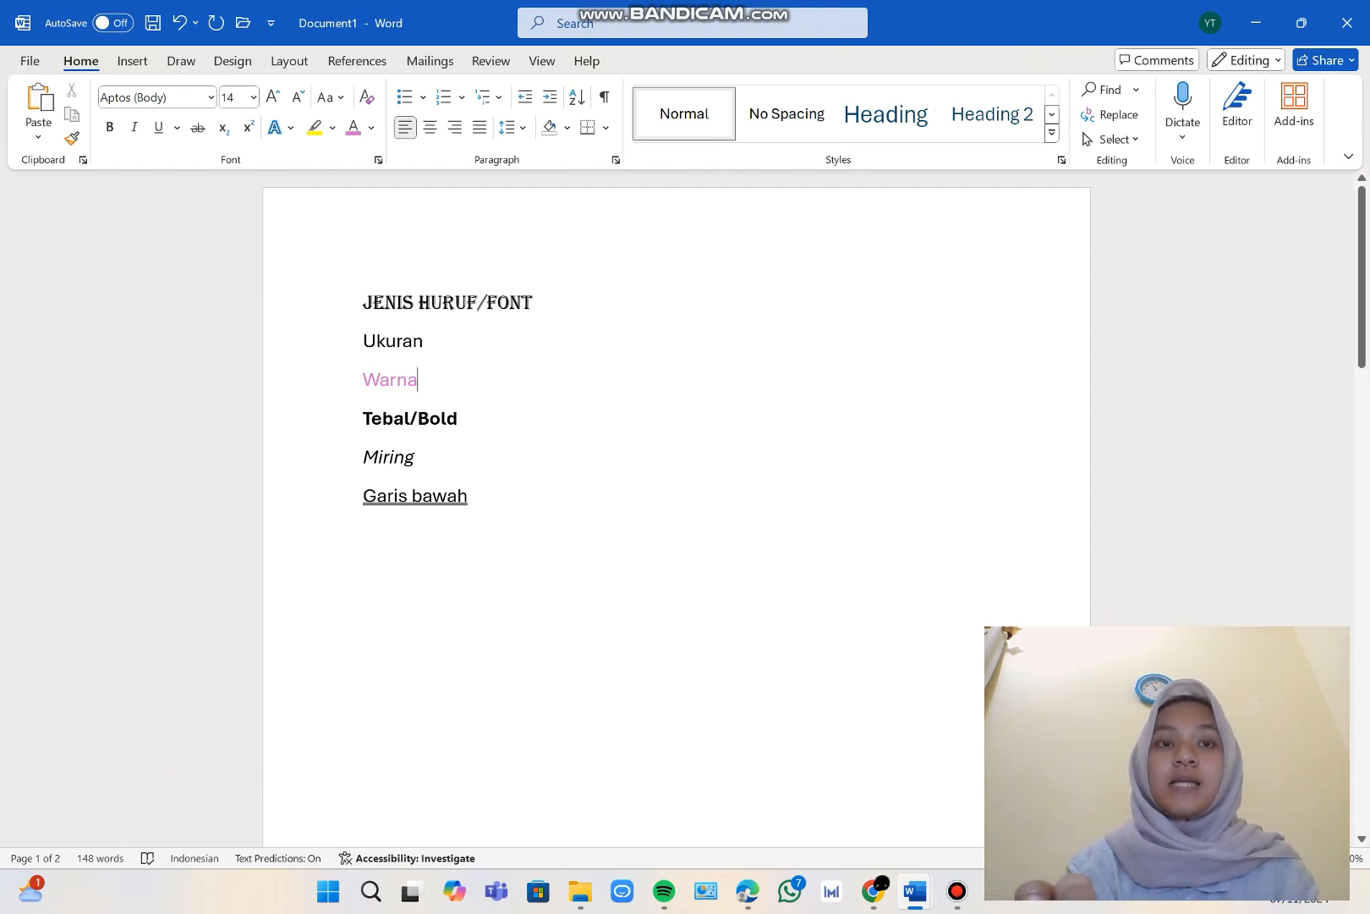
# Turn the six lines from "Jenis Huruf/Font" to "Garis bawah" into a bulleted list.
pyautogui.moveTo(363, 302); pyautogui.dragTo(497, 499)
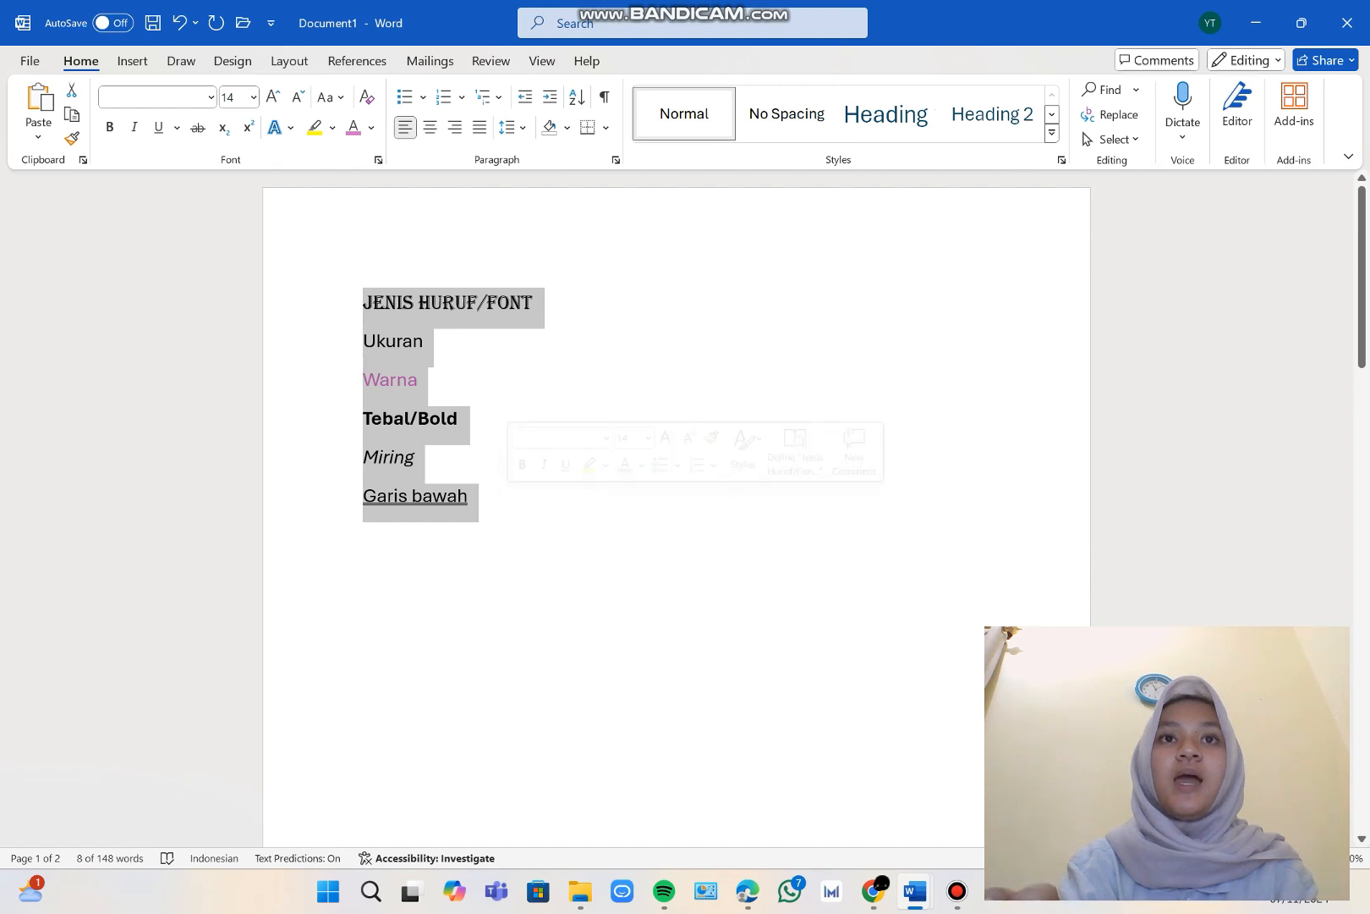
pyautogui.click(425, 341)
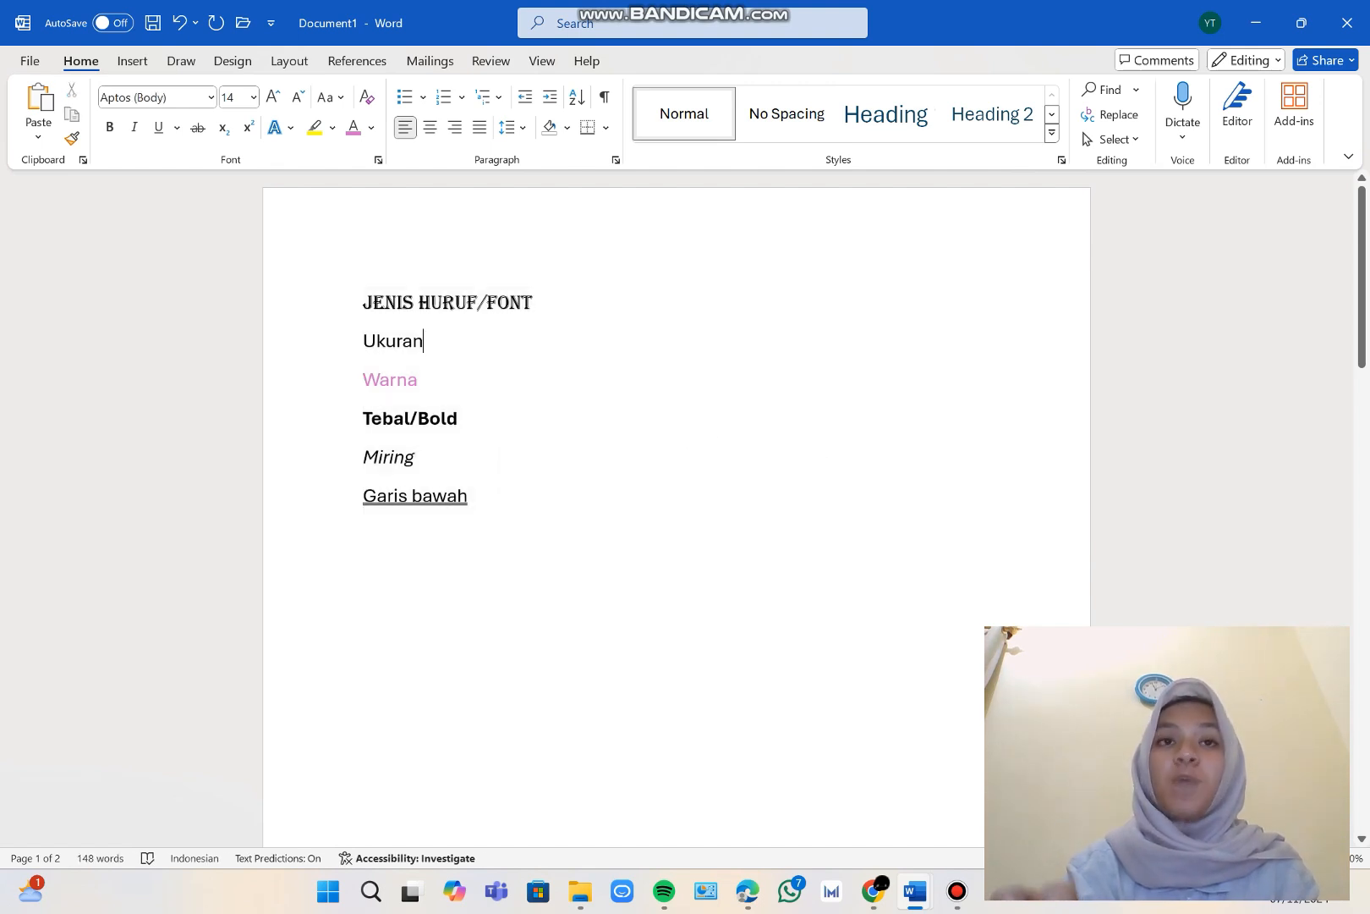
pyautogui.moveTo(470, 497); pyautogui.dragTo(364, 301)
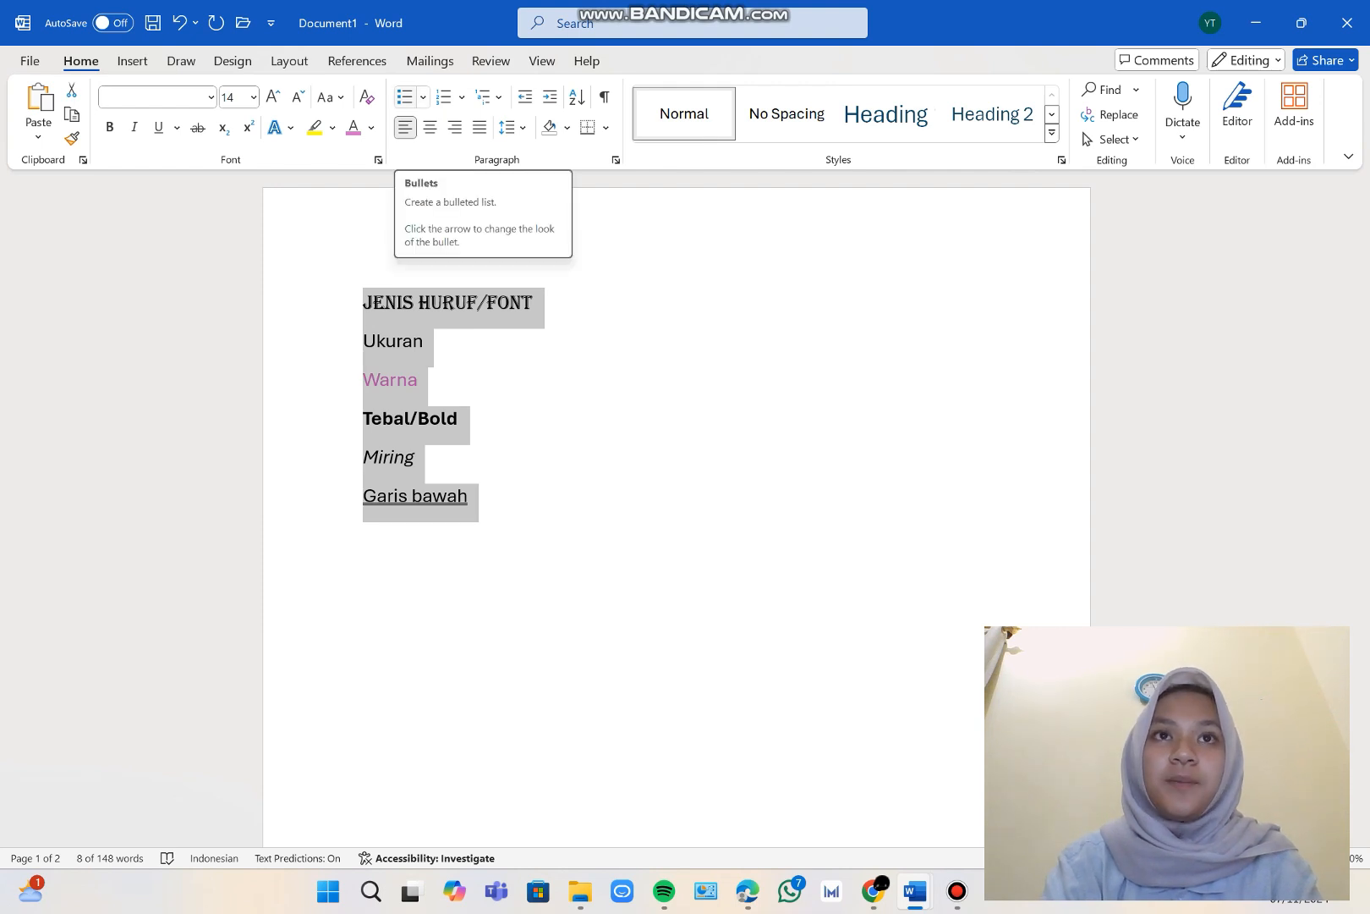
pyautogui.click(404, 96)
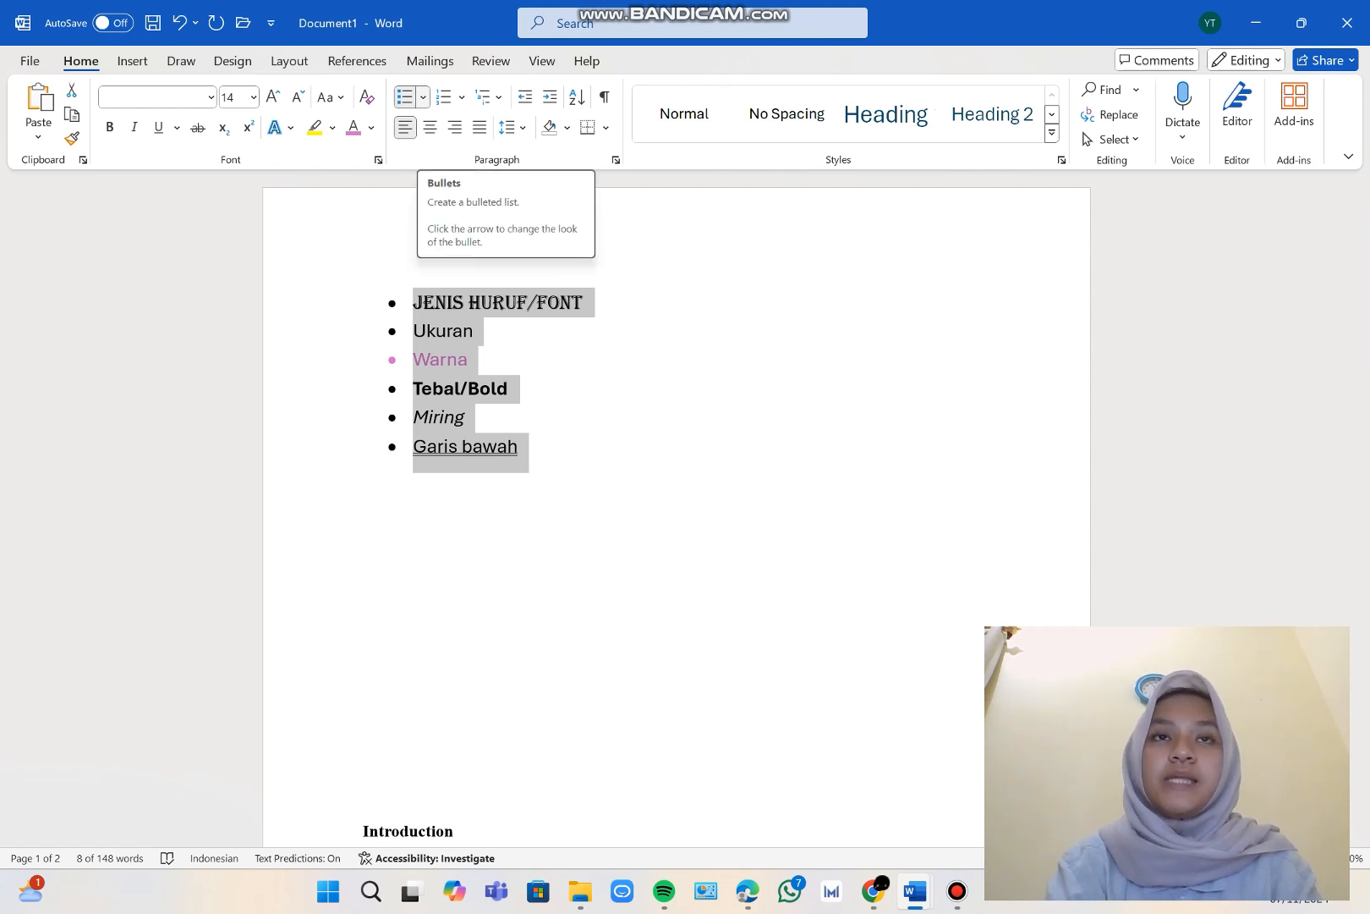
# Switch the six-line list to filled square bullets and back to filled round bullets.
pyautogui.click(423, 96)
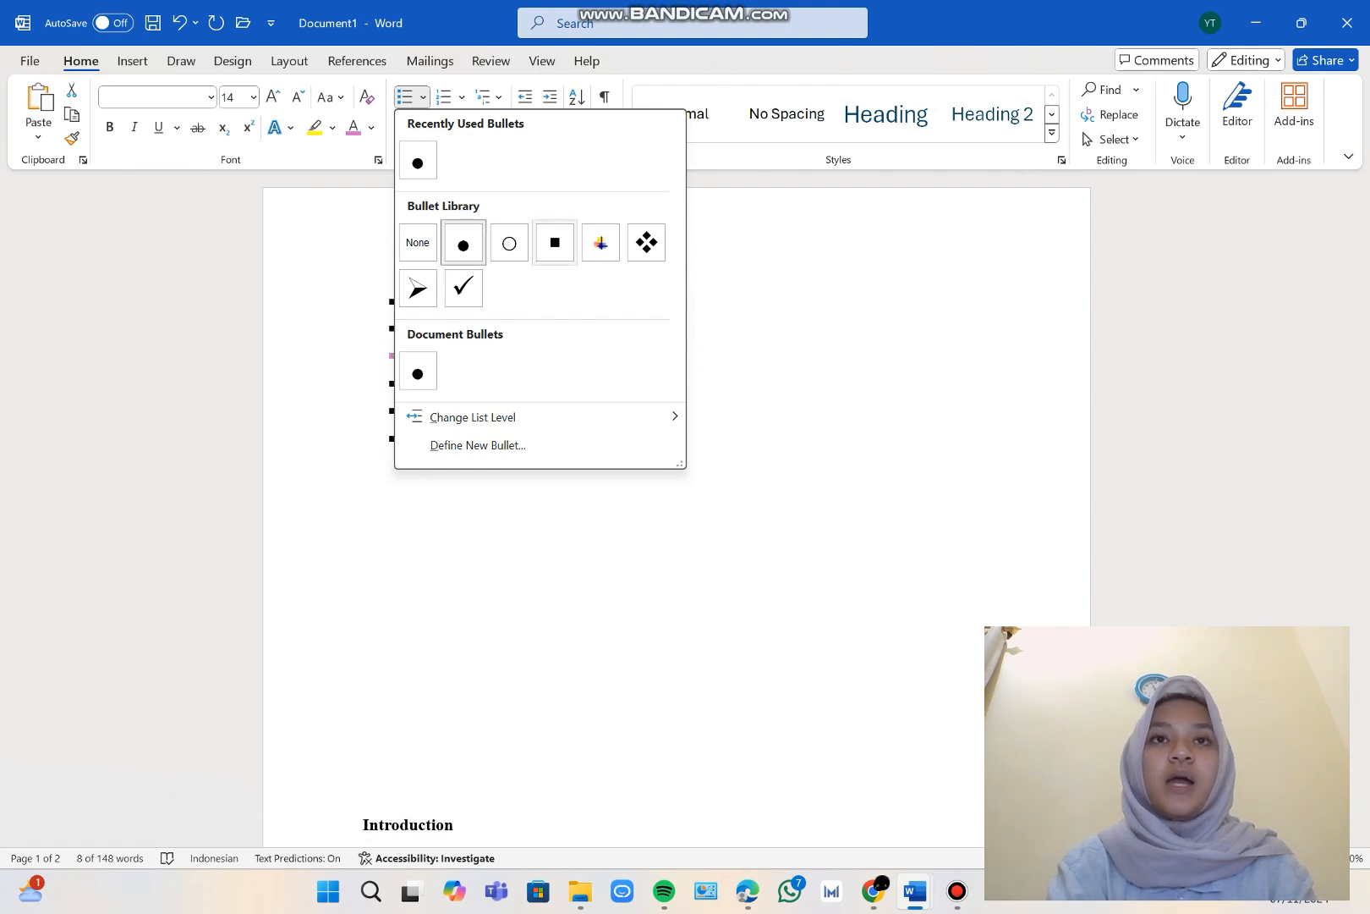
pyautogui.click(555, 243)
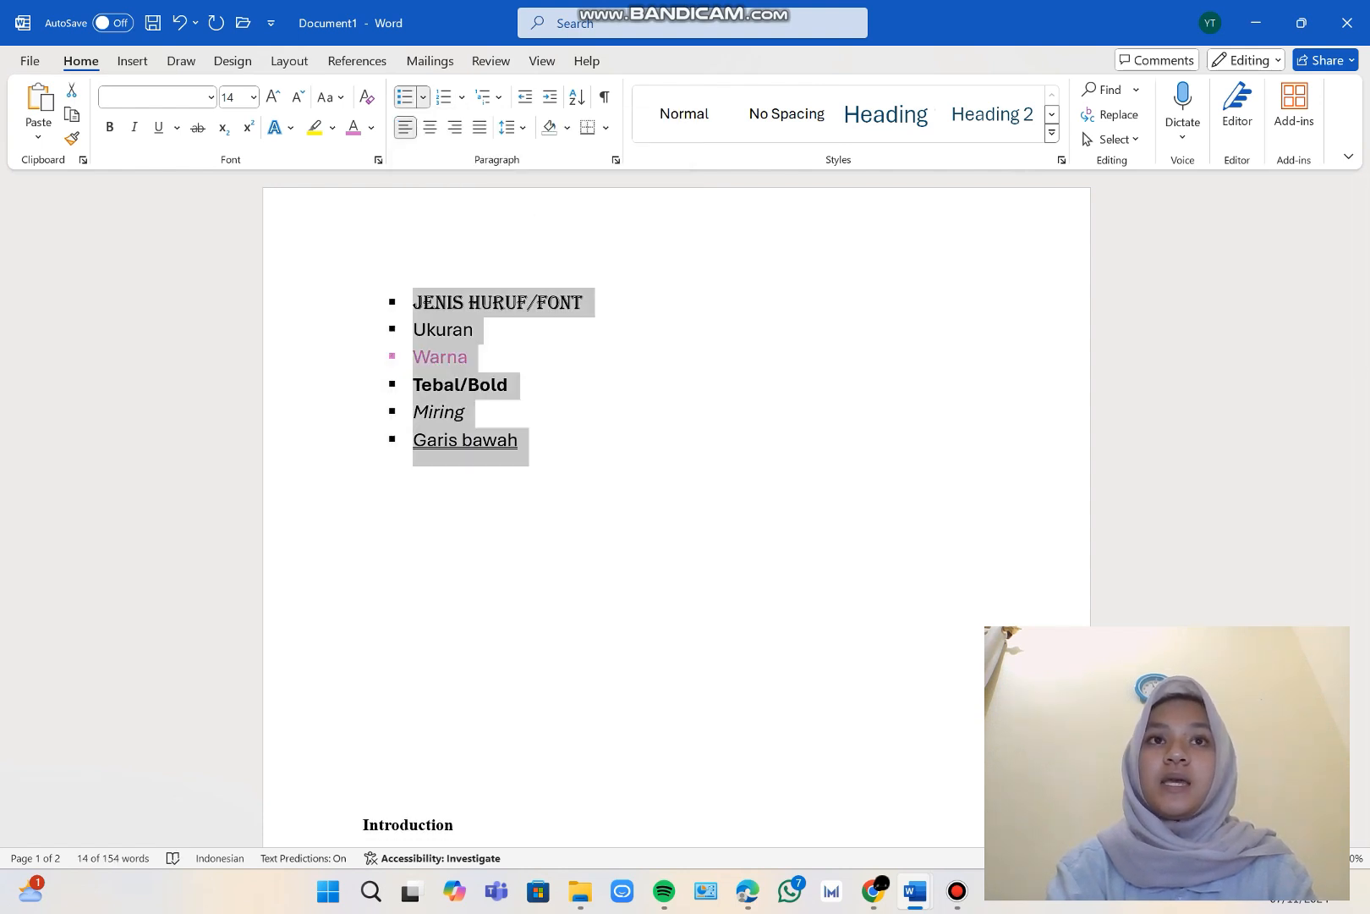
pyautogui.click(423, 96)
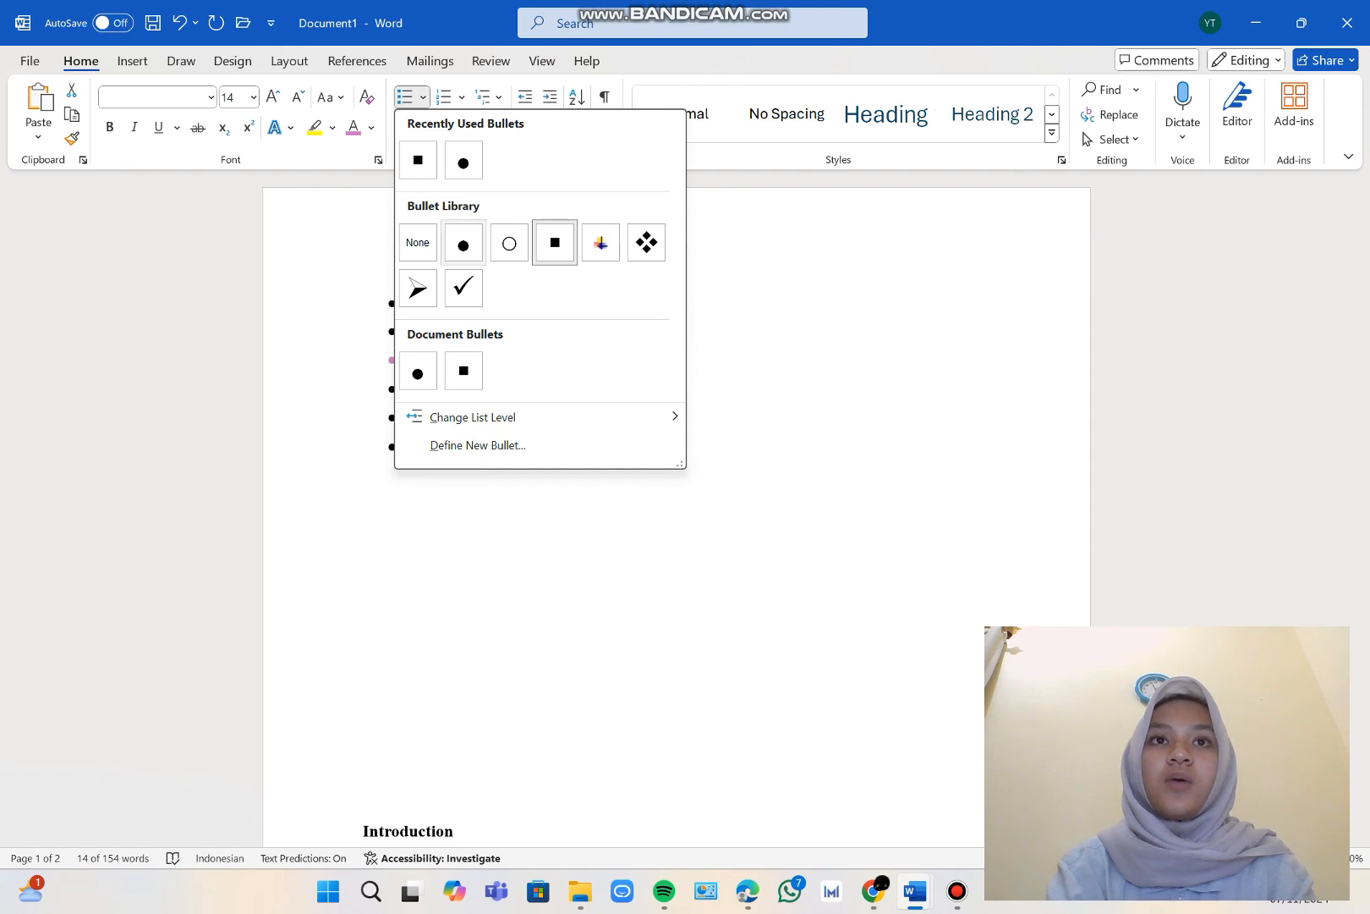
pyautogui.click(462, 242)
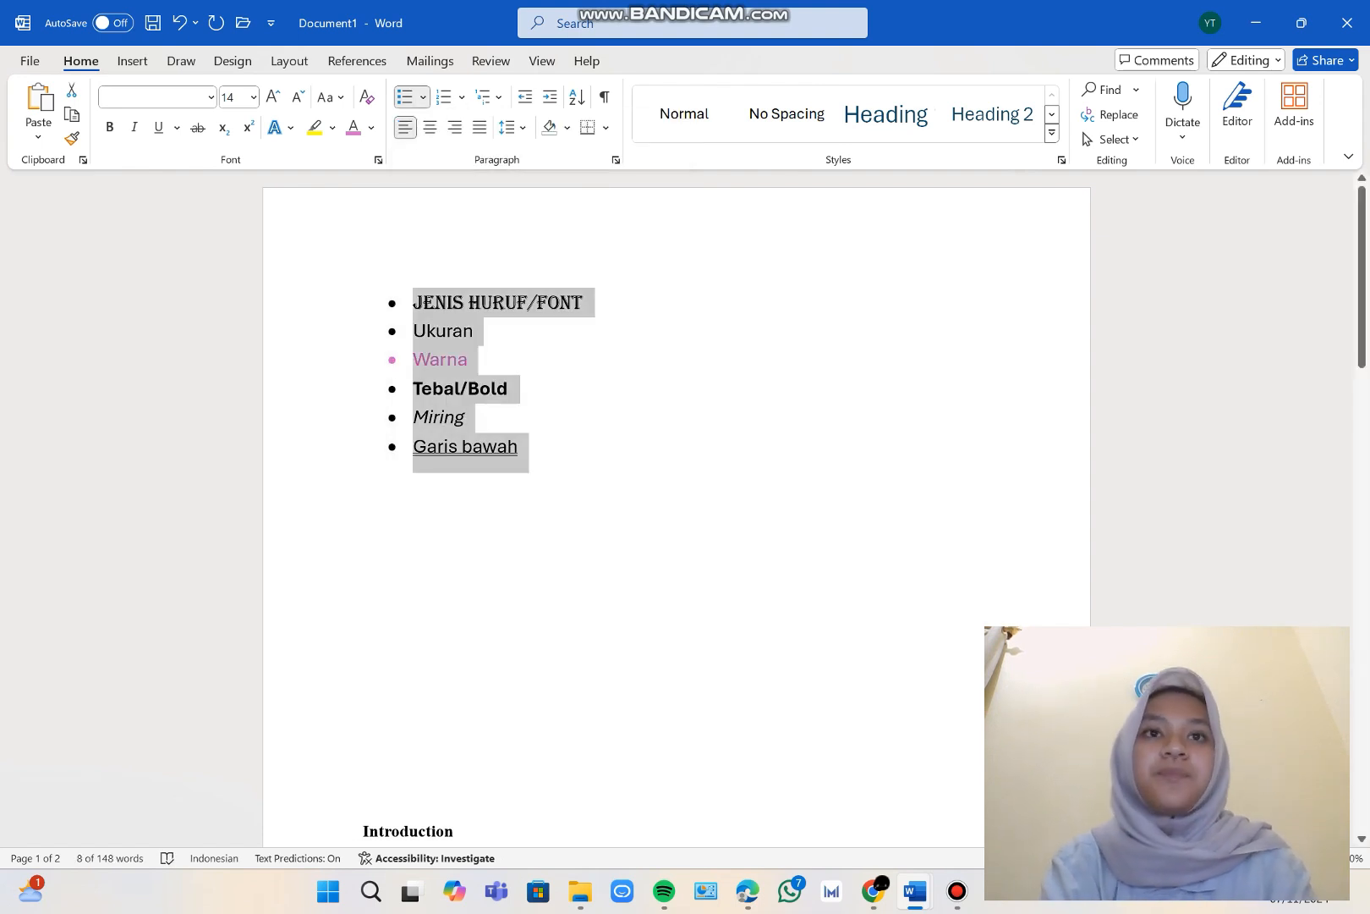
# Convert the six-line bulleted list from "Jenis Huruf/Font" to "Garis bawah" into a numbered list and open the numbering format choices.
pyautogui.click(363, 483)
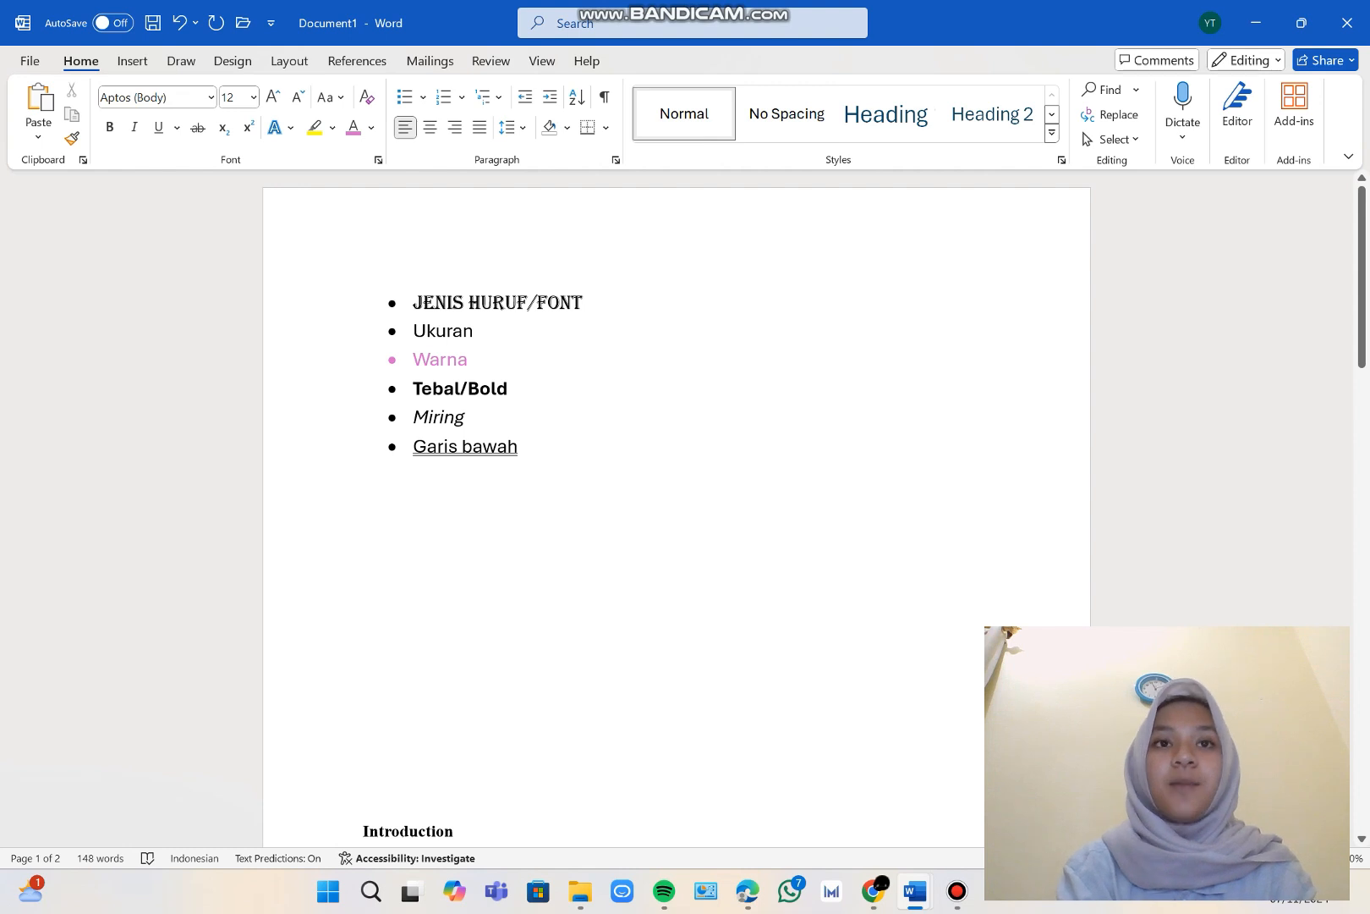
pyautogui.moveTo(521, 461); pyautogui.dragTo(413, 302)
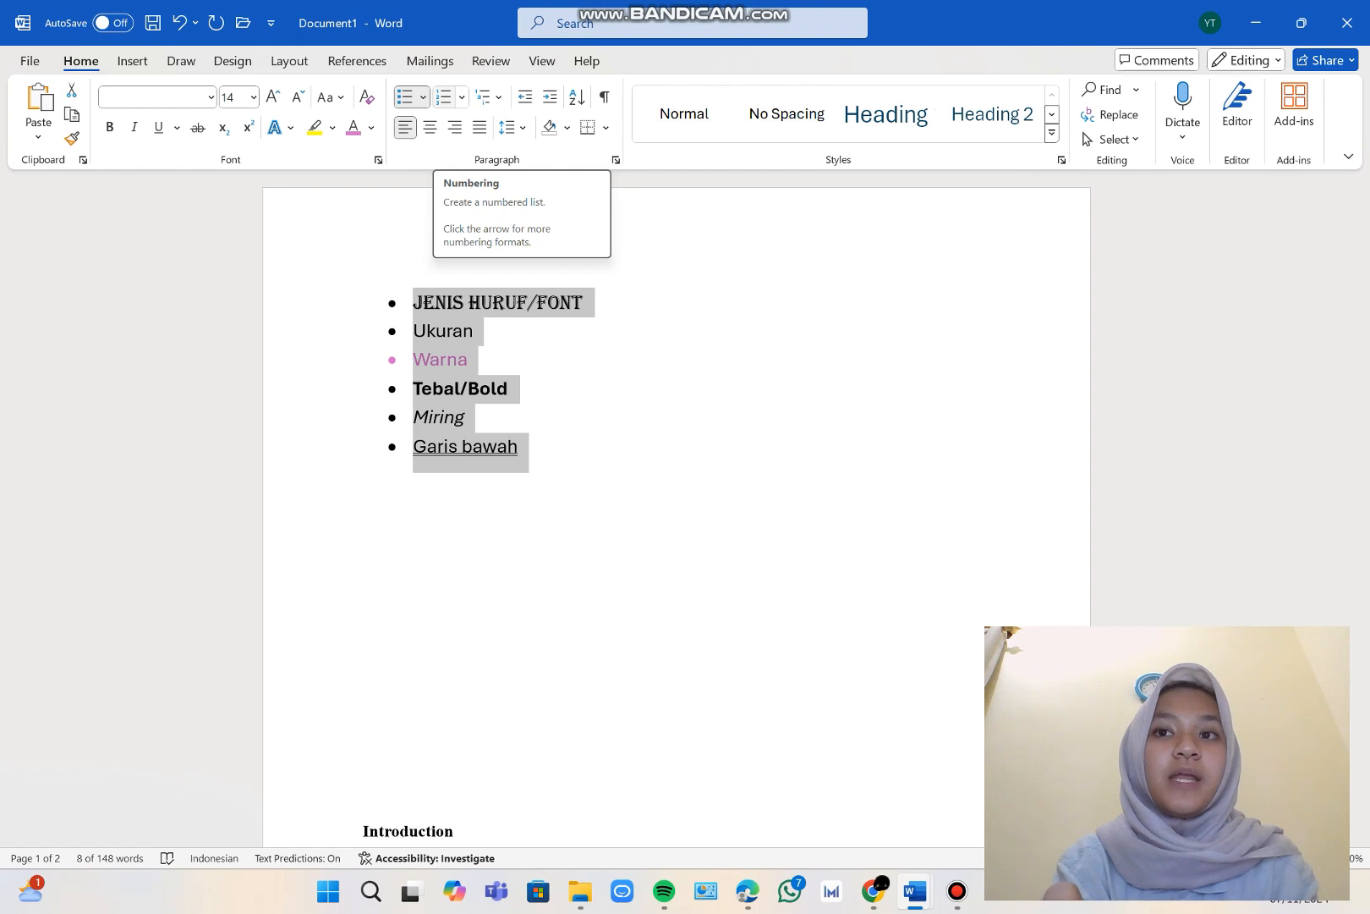
pyautogui.click(443, 96)
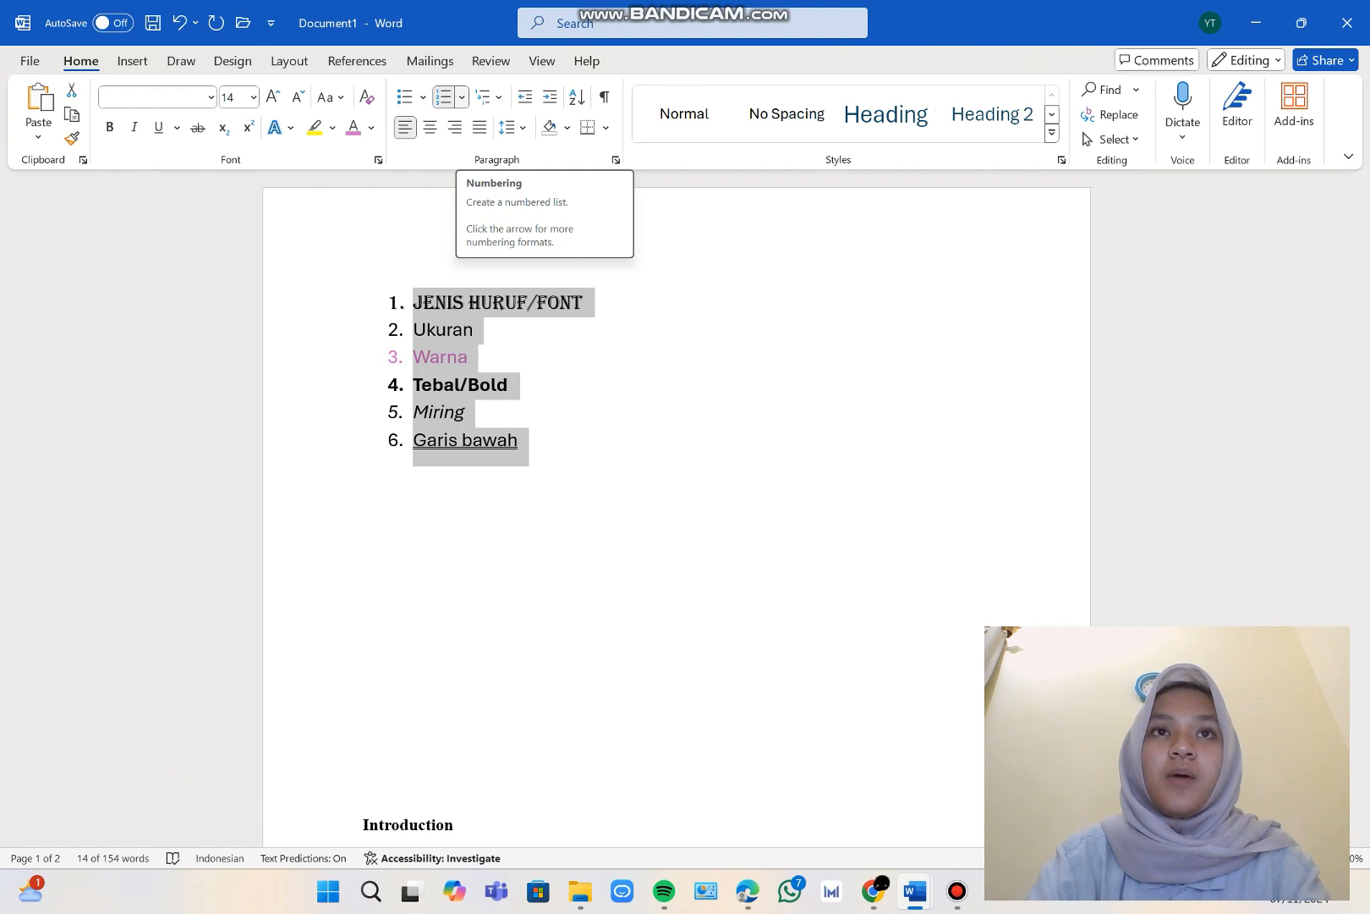
pyautogui.click(461, 97)
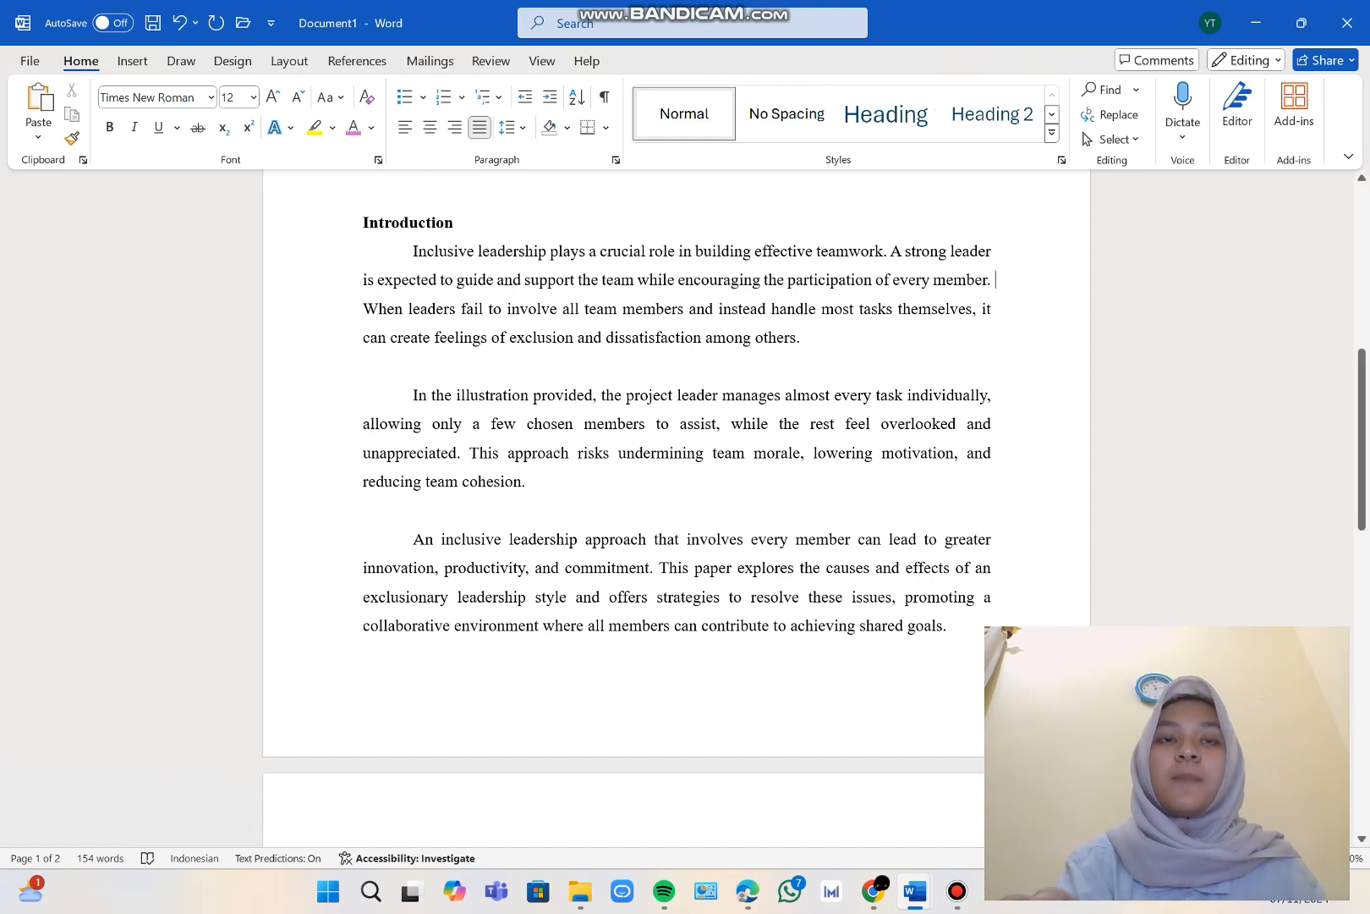
# Set the line spacing of the three paragraphs under the Introduction heading to 1,5.
pyautogui.moveTo(413, 251); pyautogui.dragTo(944, 626)
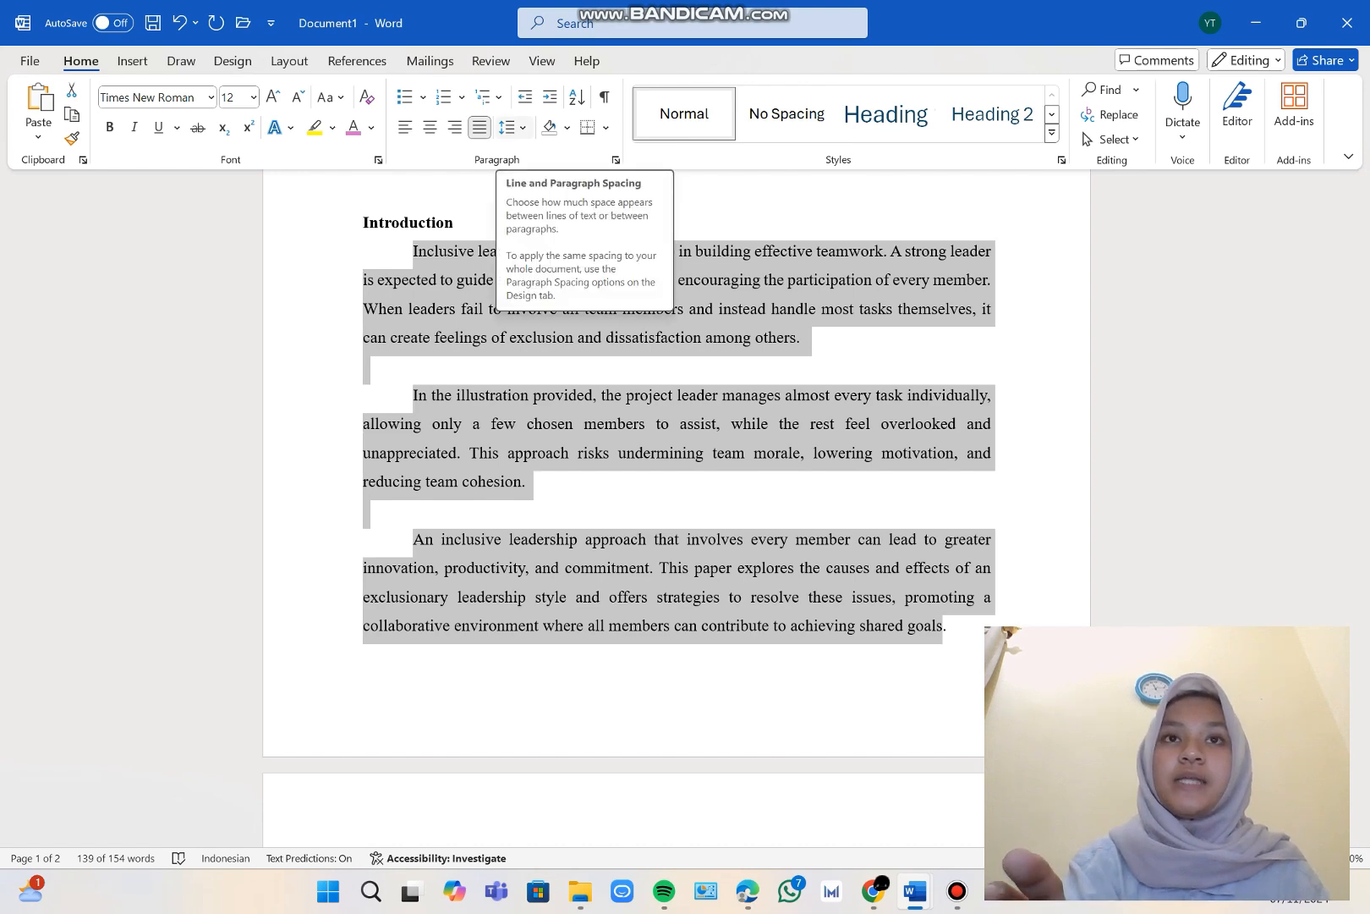
pyautogui.click(508, 127)
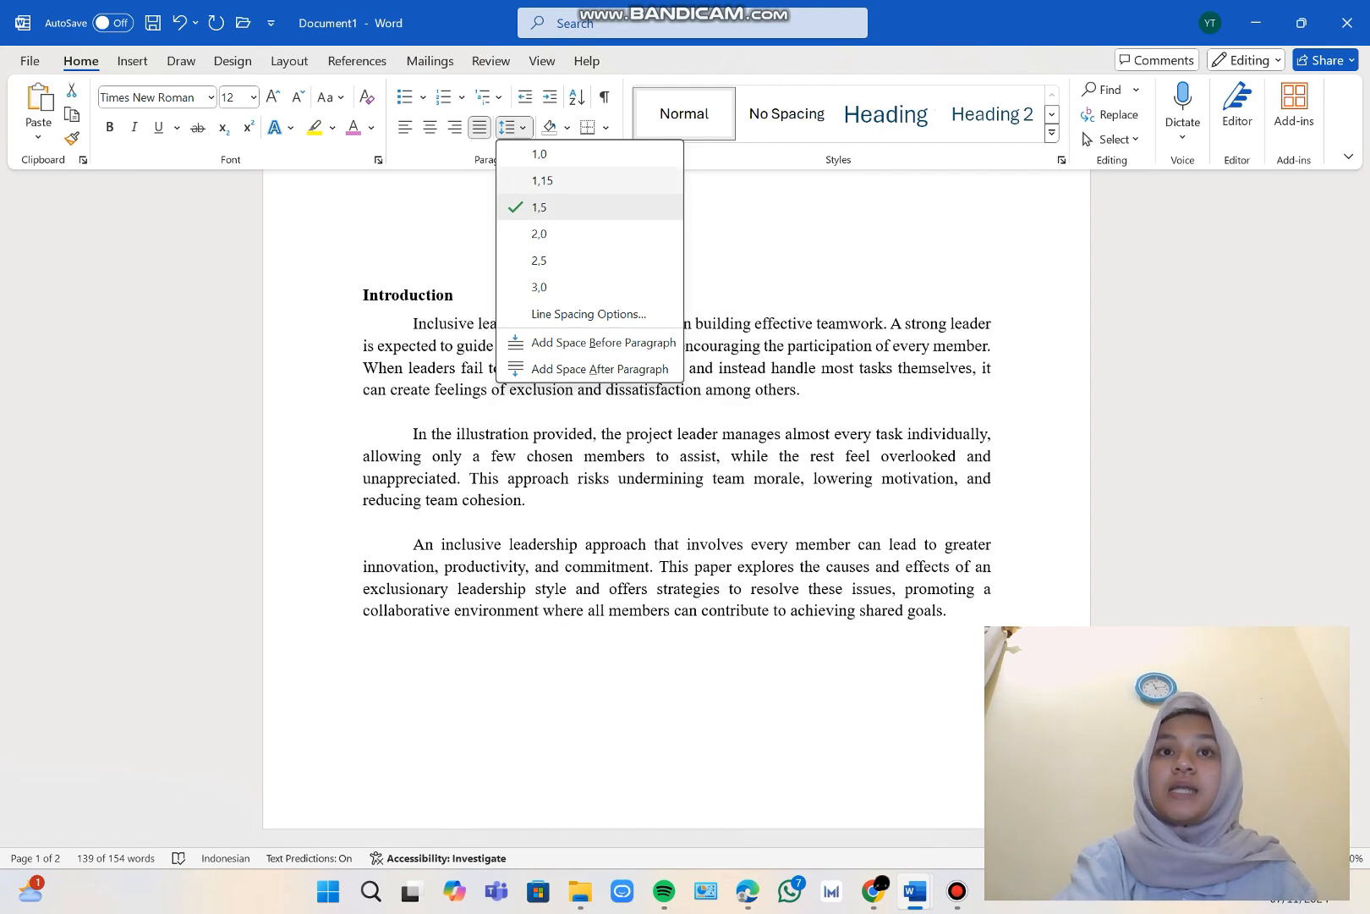
pyautogui.click(540, 207)
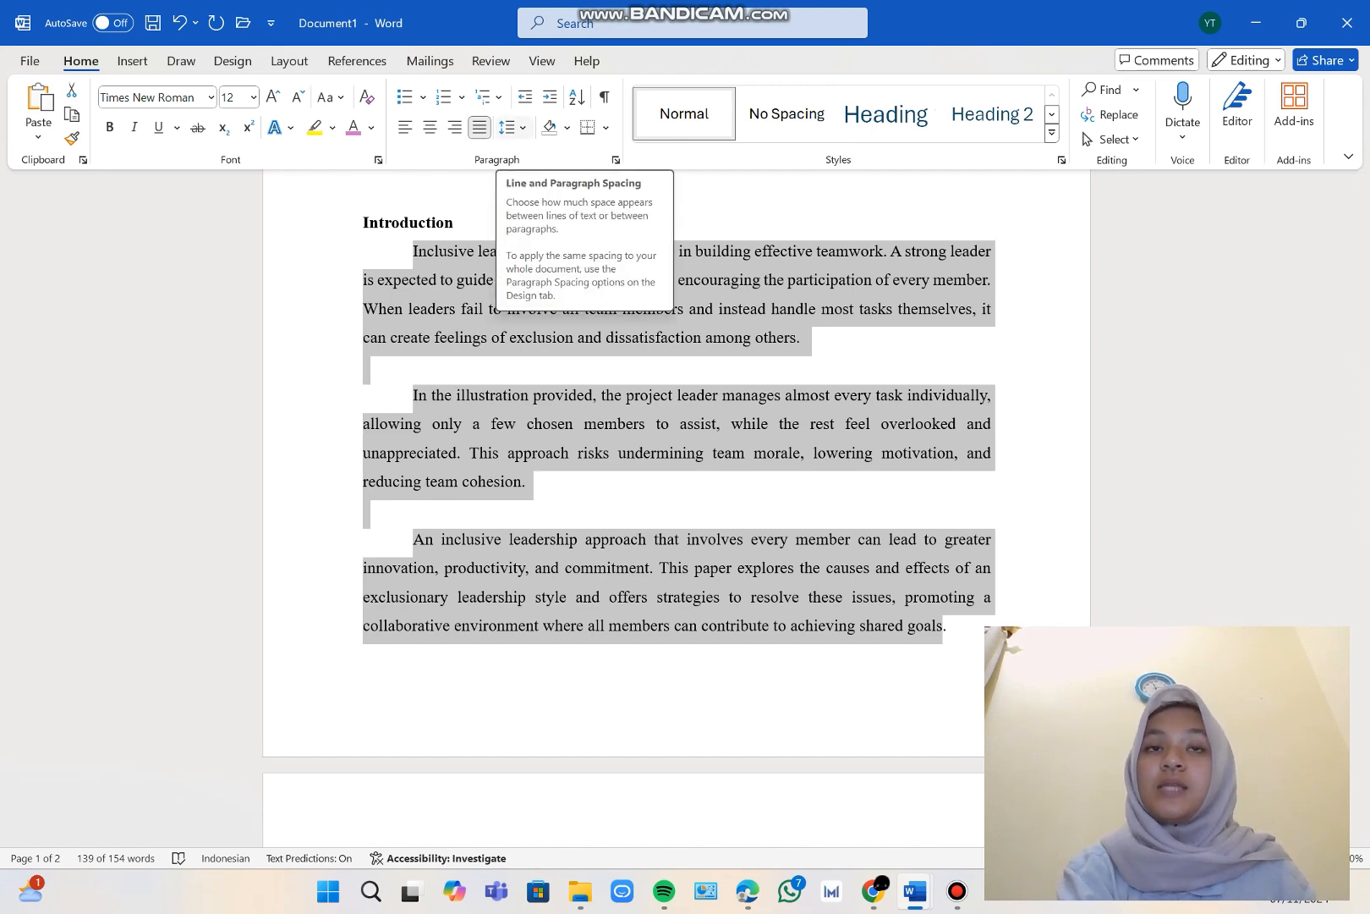
# Try adding space before each of the selected Introduction paragraphs.
pyautogui.click(508, 127)
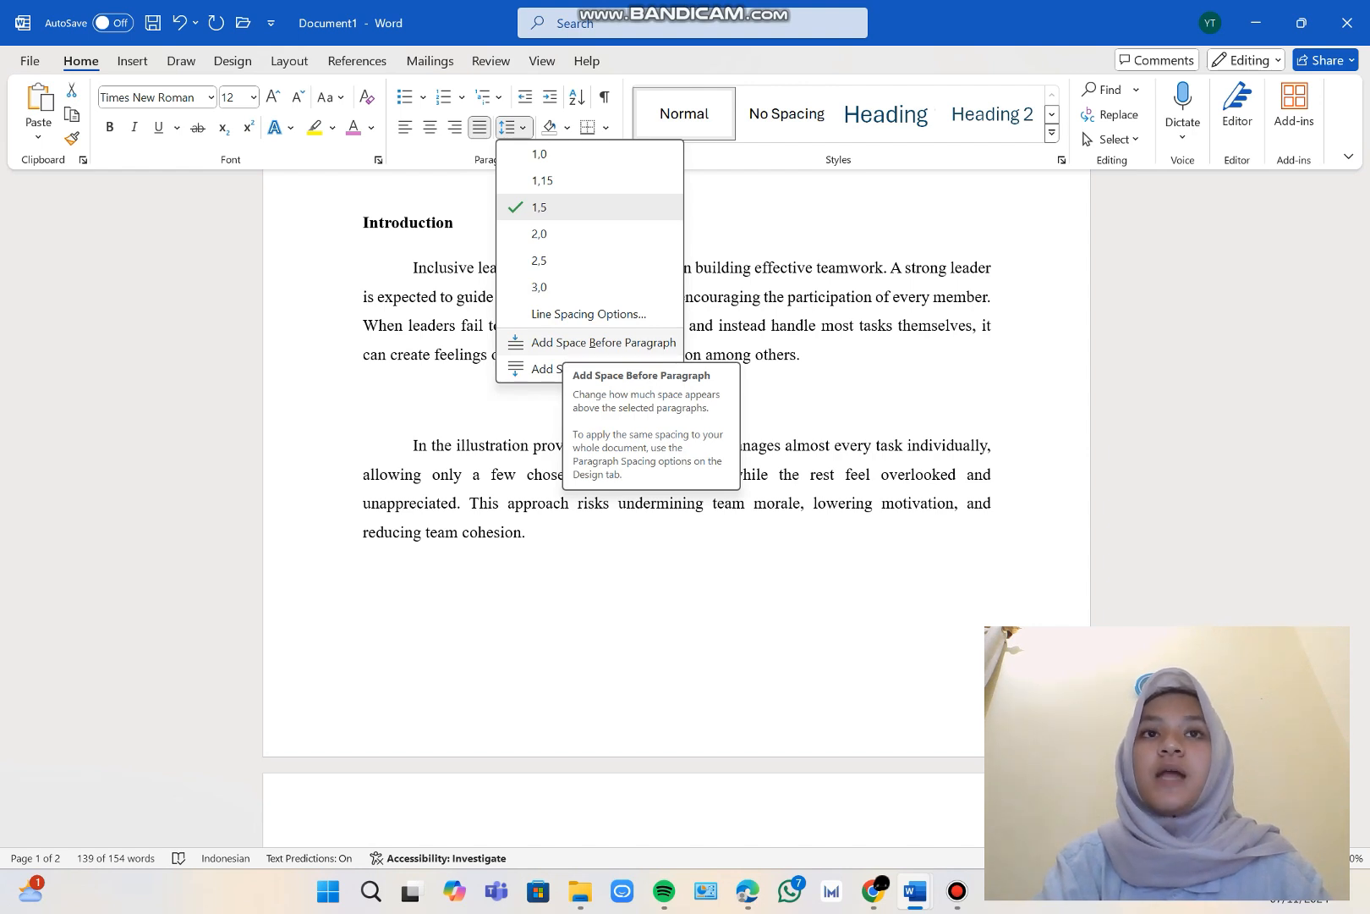
pyautogui.click(565, 342)
pyautogui.click(507, 127)
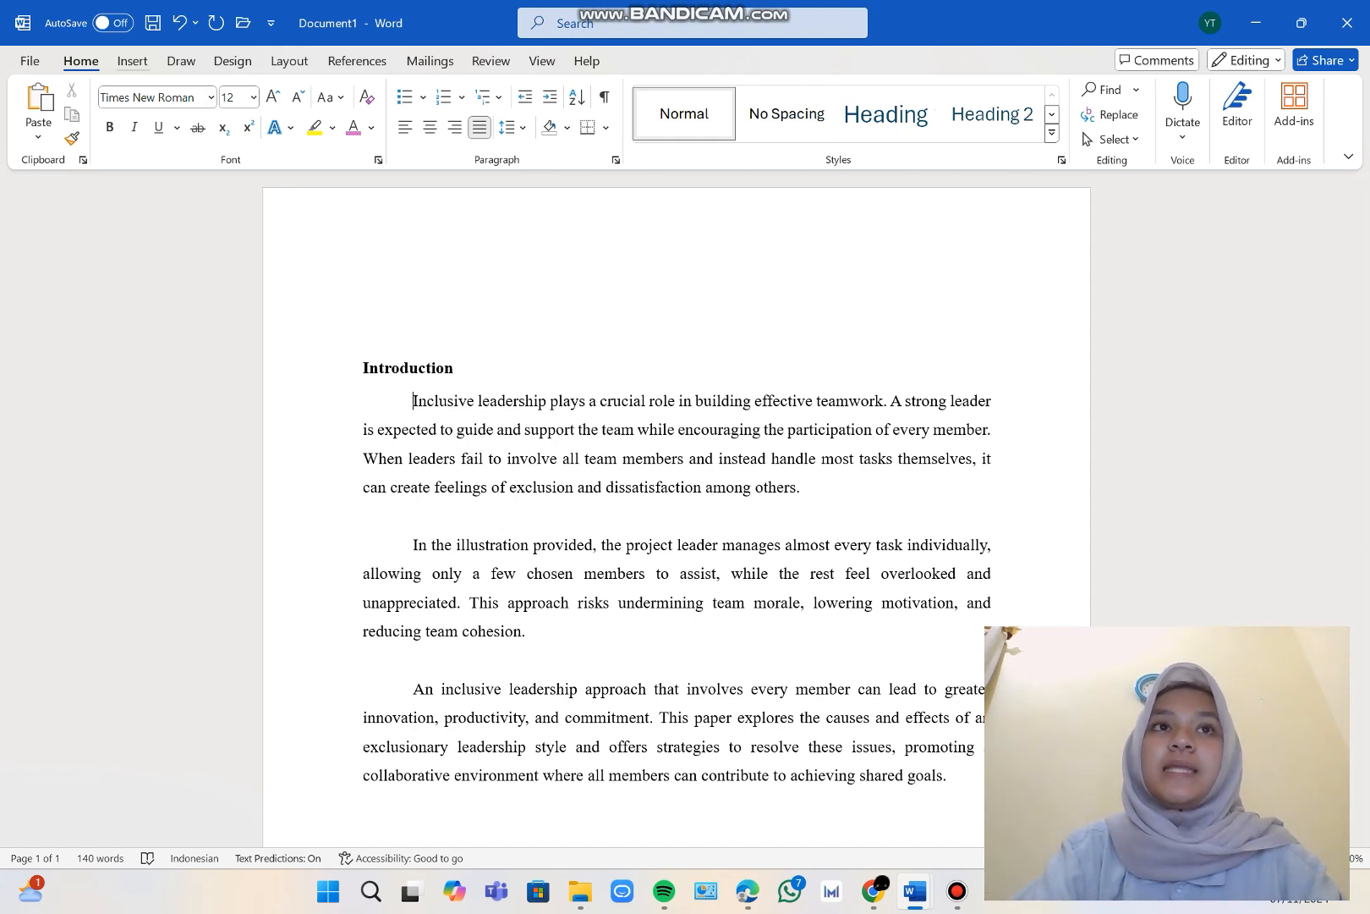
# Insert the picture "logo unj baru.png" from this device at the start of the first Introduction paragraph.
pyautogui.click(132, 61)
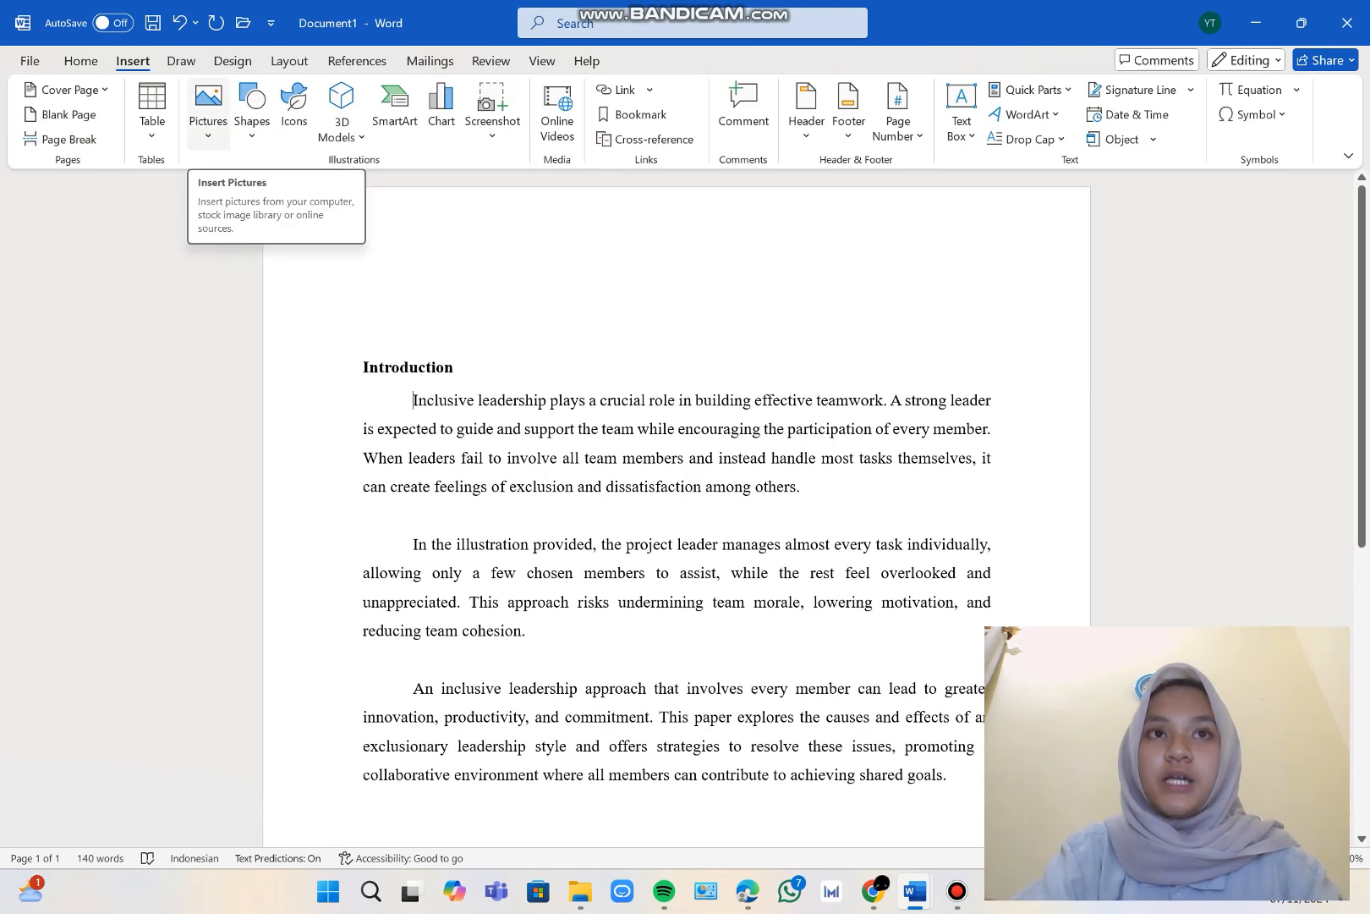
pyautogui.click(207, 110)
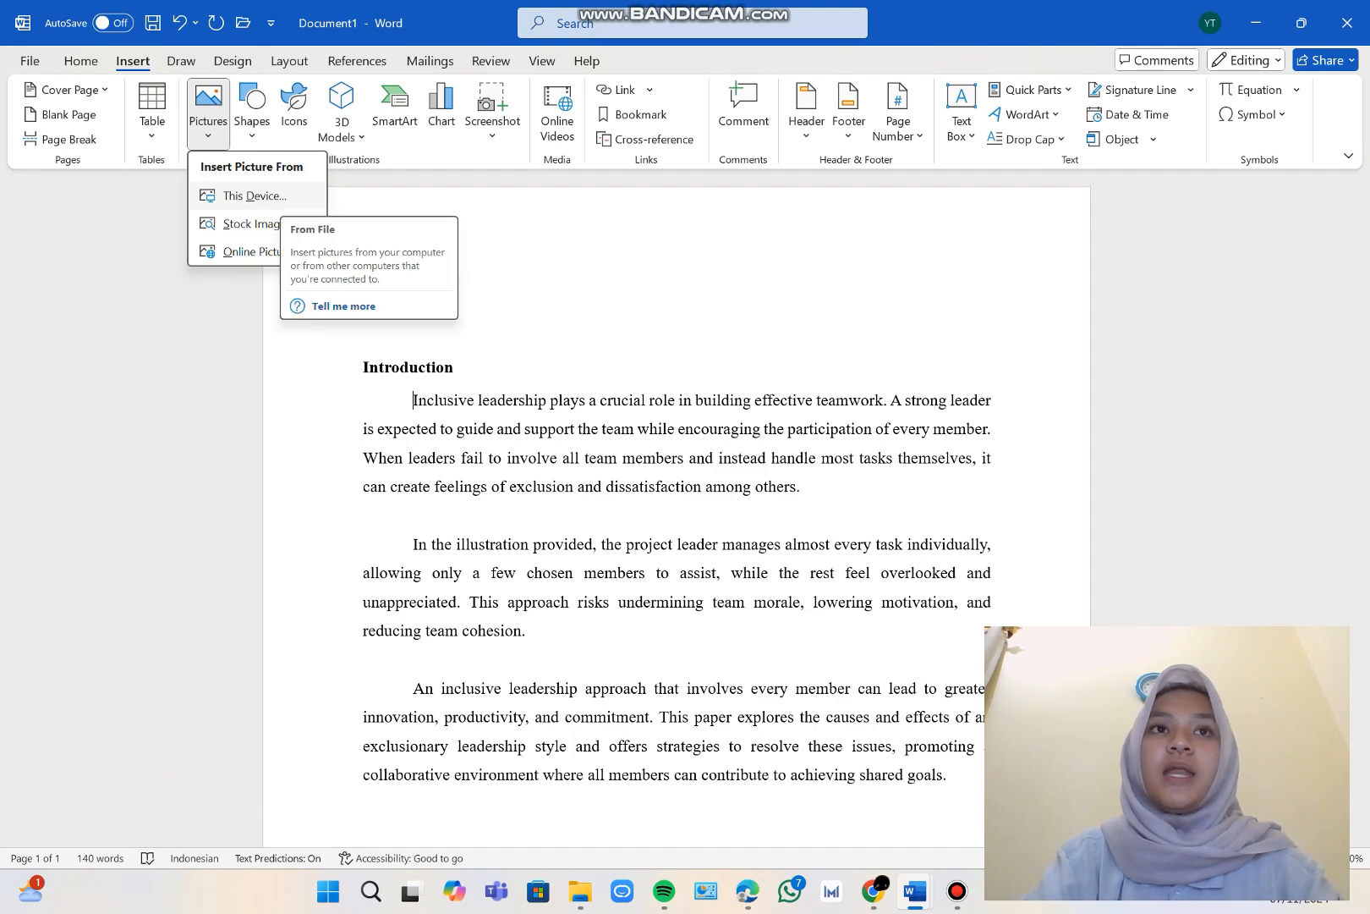
pyautogui.click(253, 195)
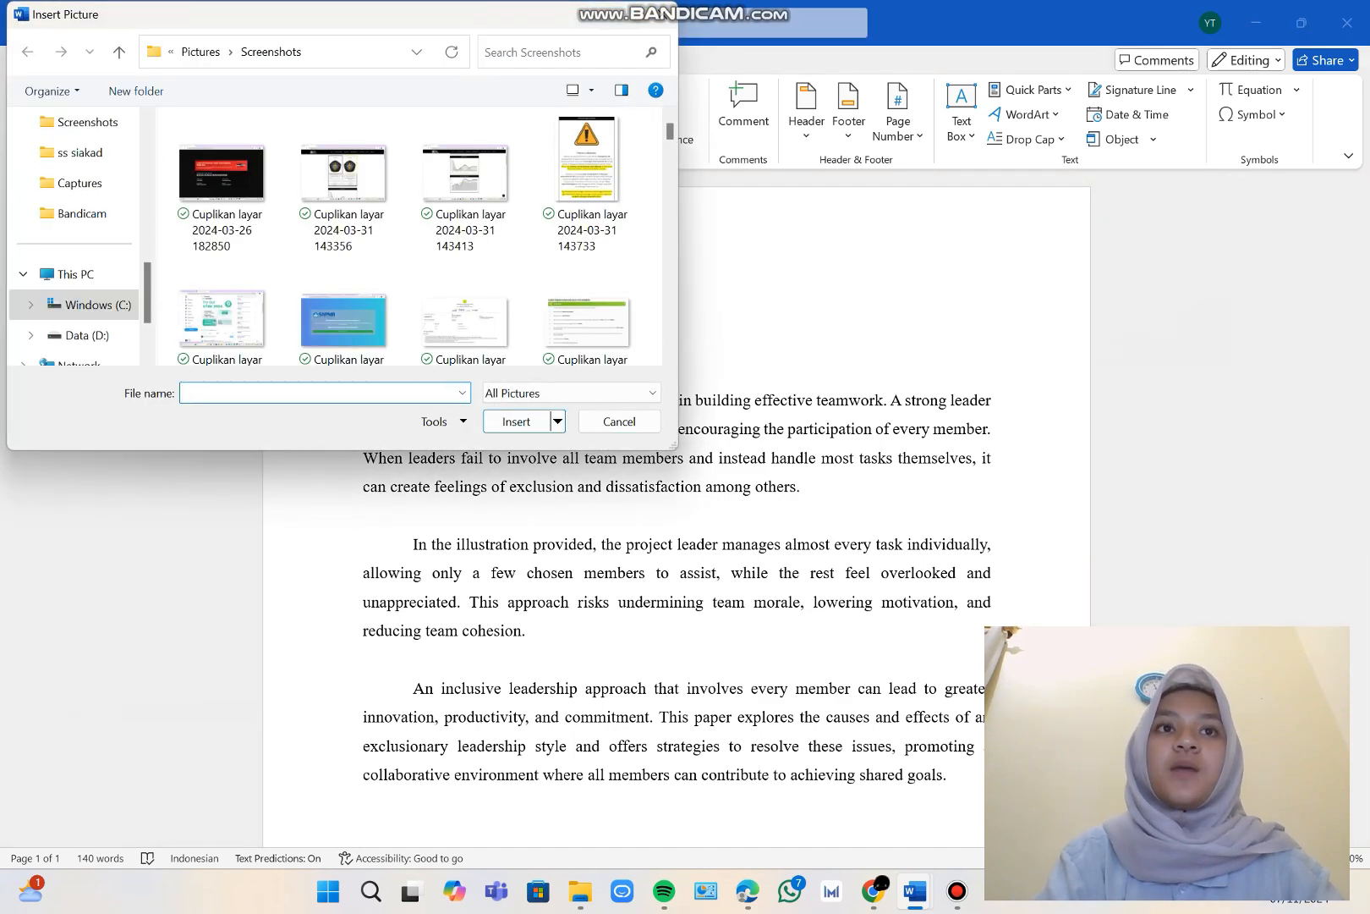
pyautogui.write('logo')
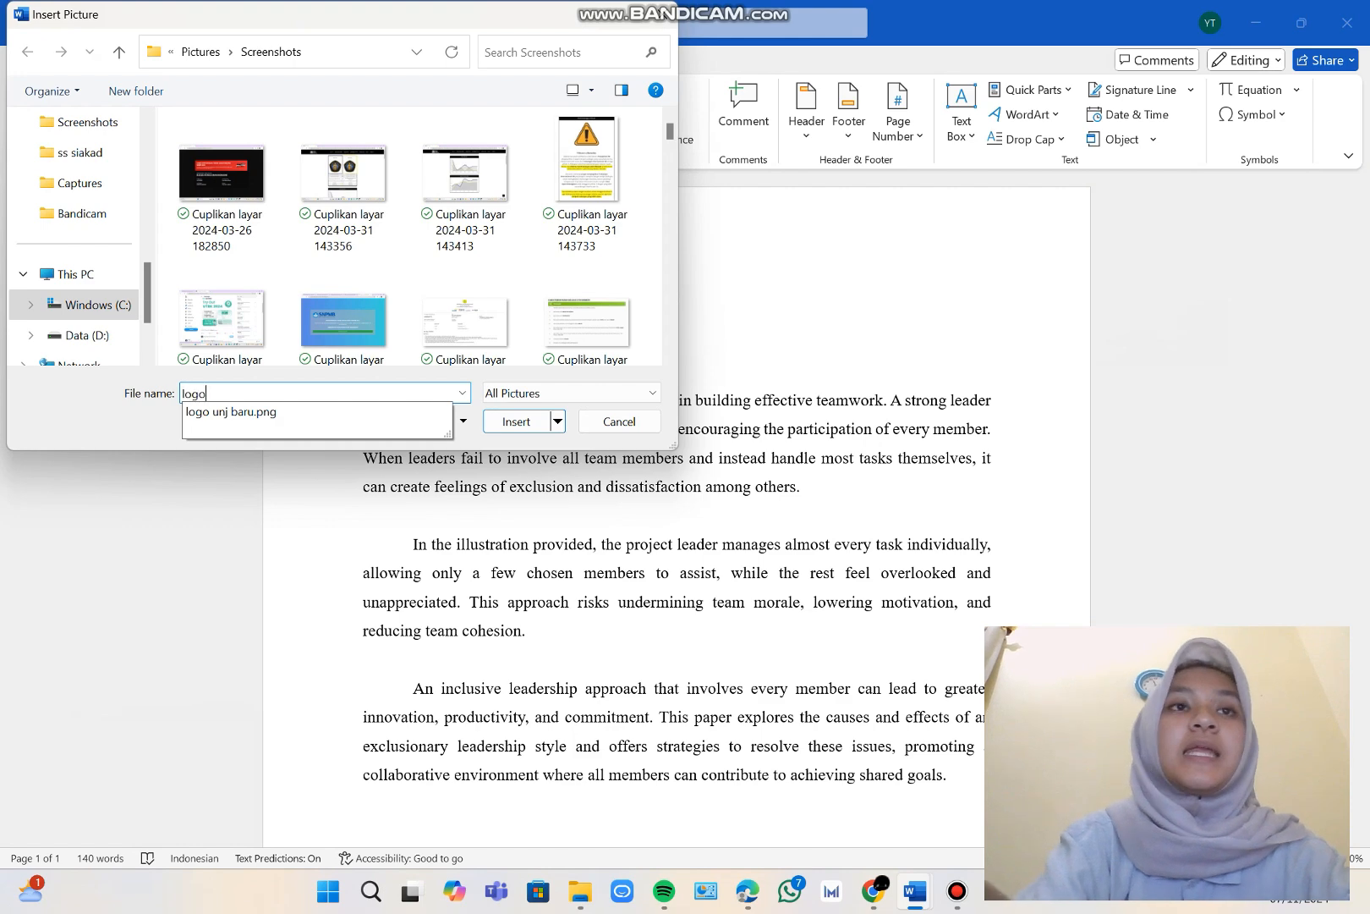
pyautogui.press('Down')
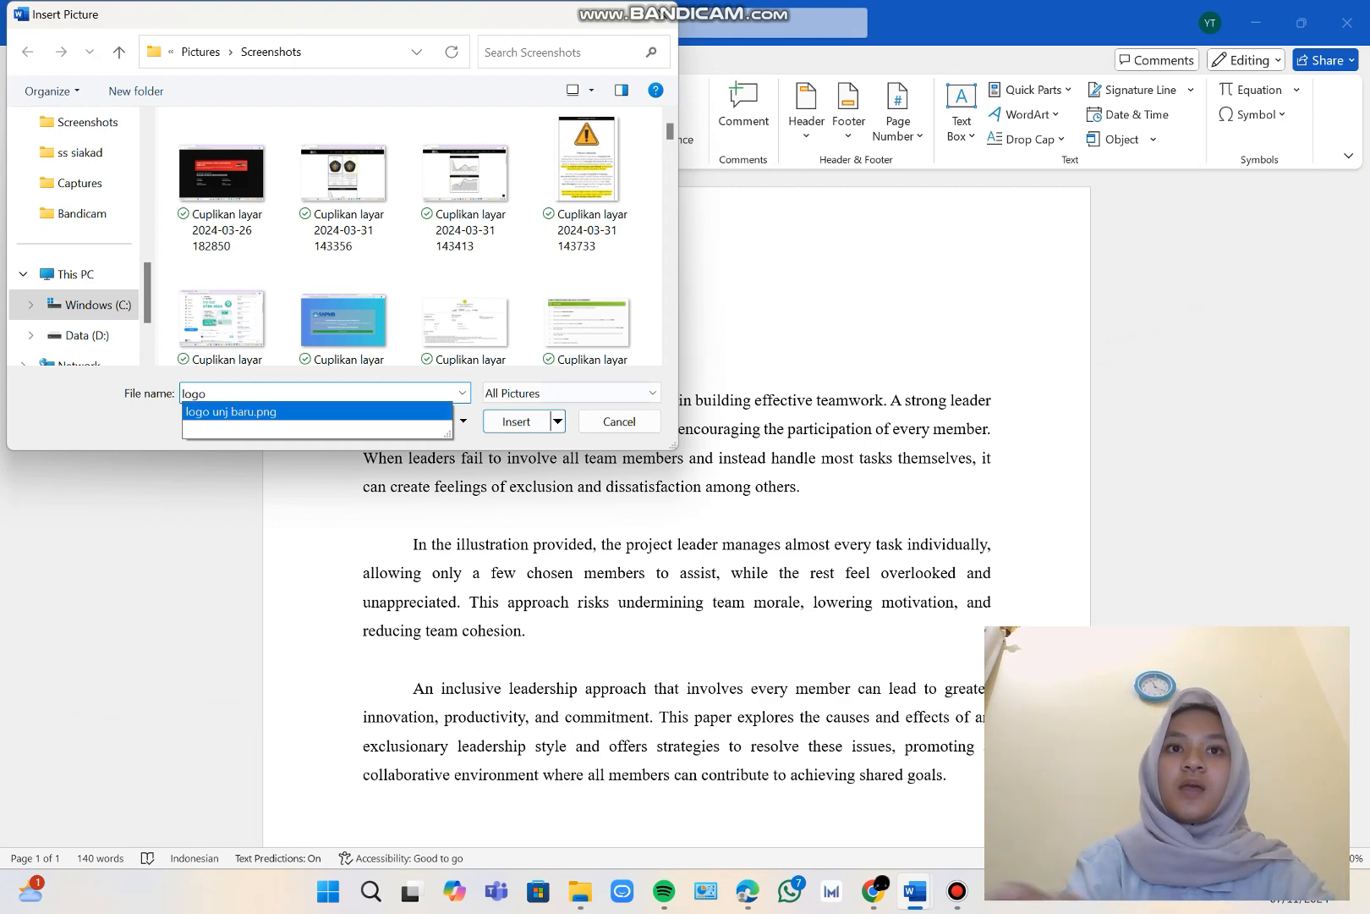
pyautogui.press('Return')
pyautogui.press('Return')
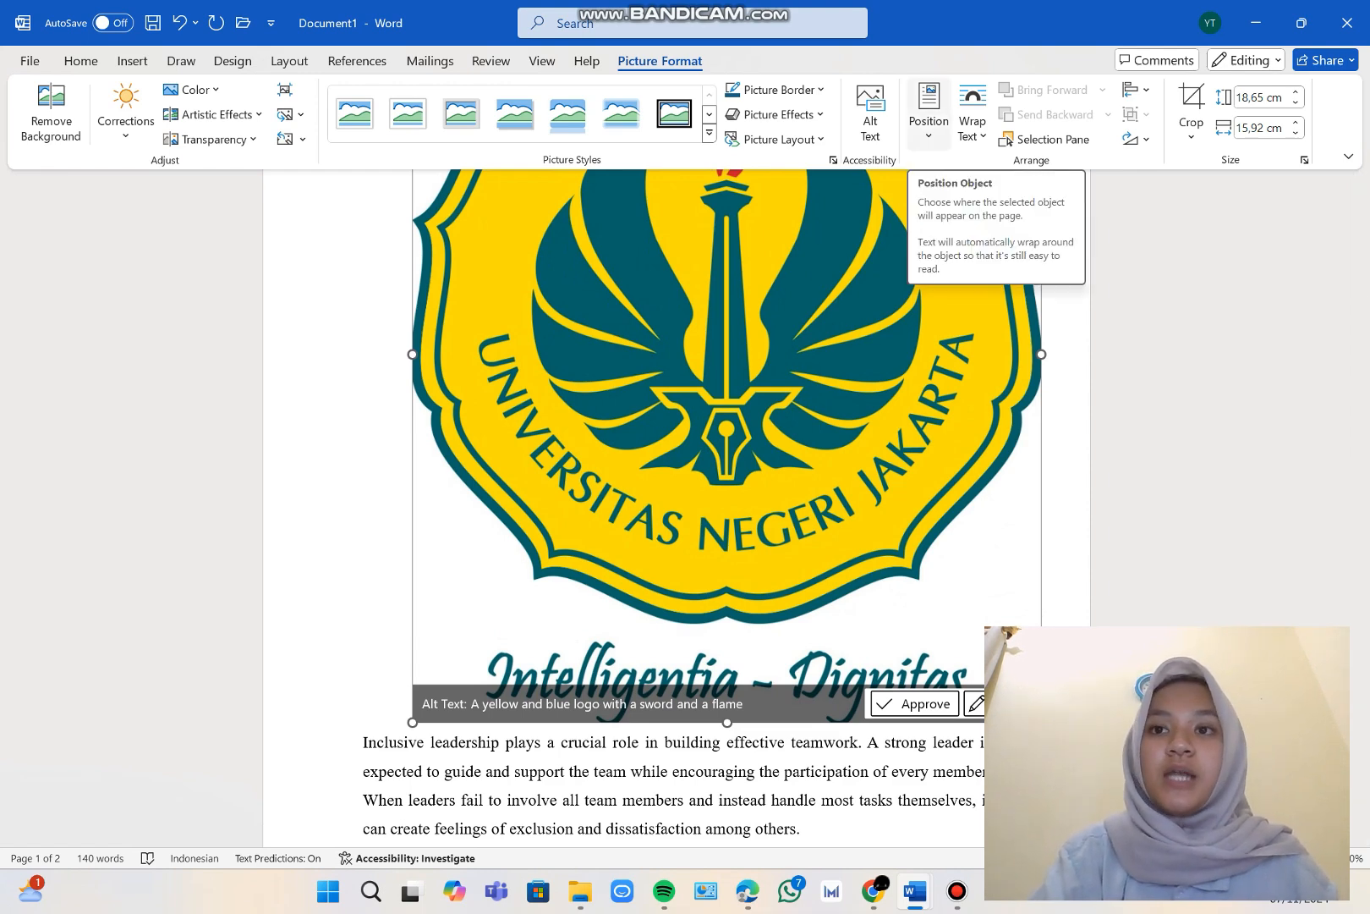
# Position the logo at the top left of the page with square text wrapping and remove the blank lines above the Introduction heading.
pyautogui.click(929, 115)
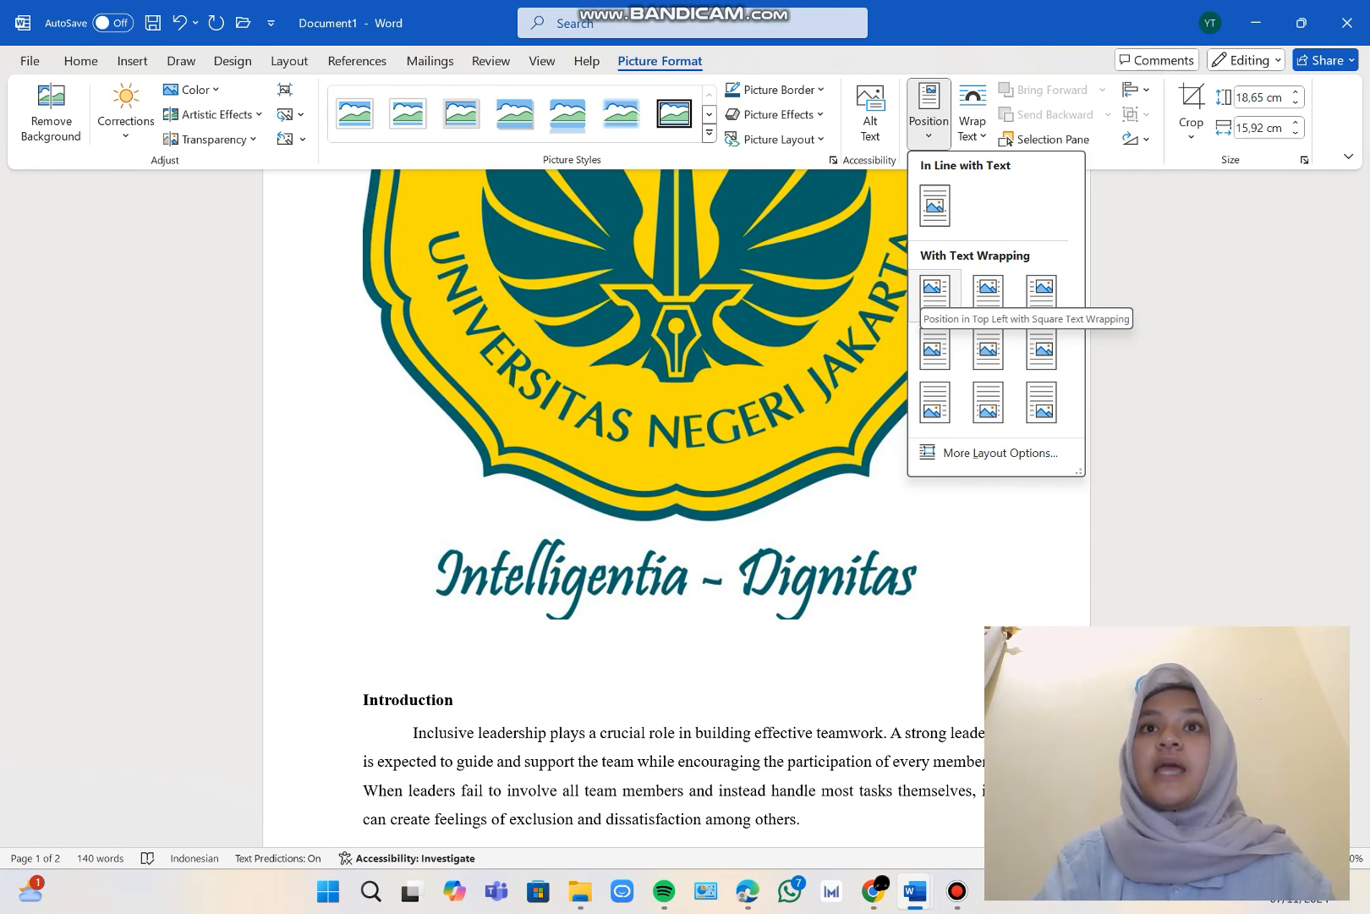
pyautogui.click(935, 292)
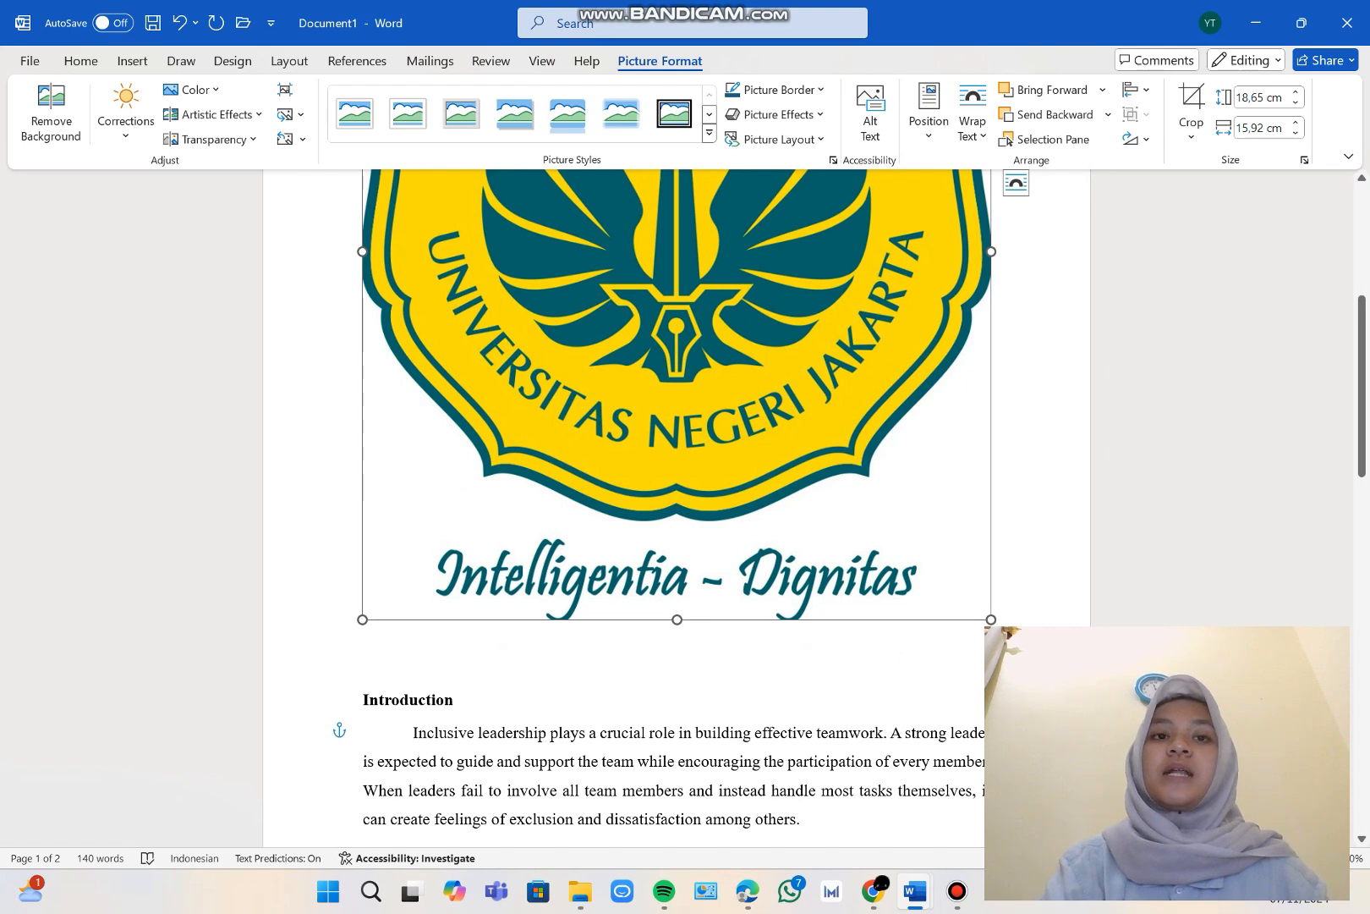
pyautogui.click(364, 700)
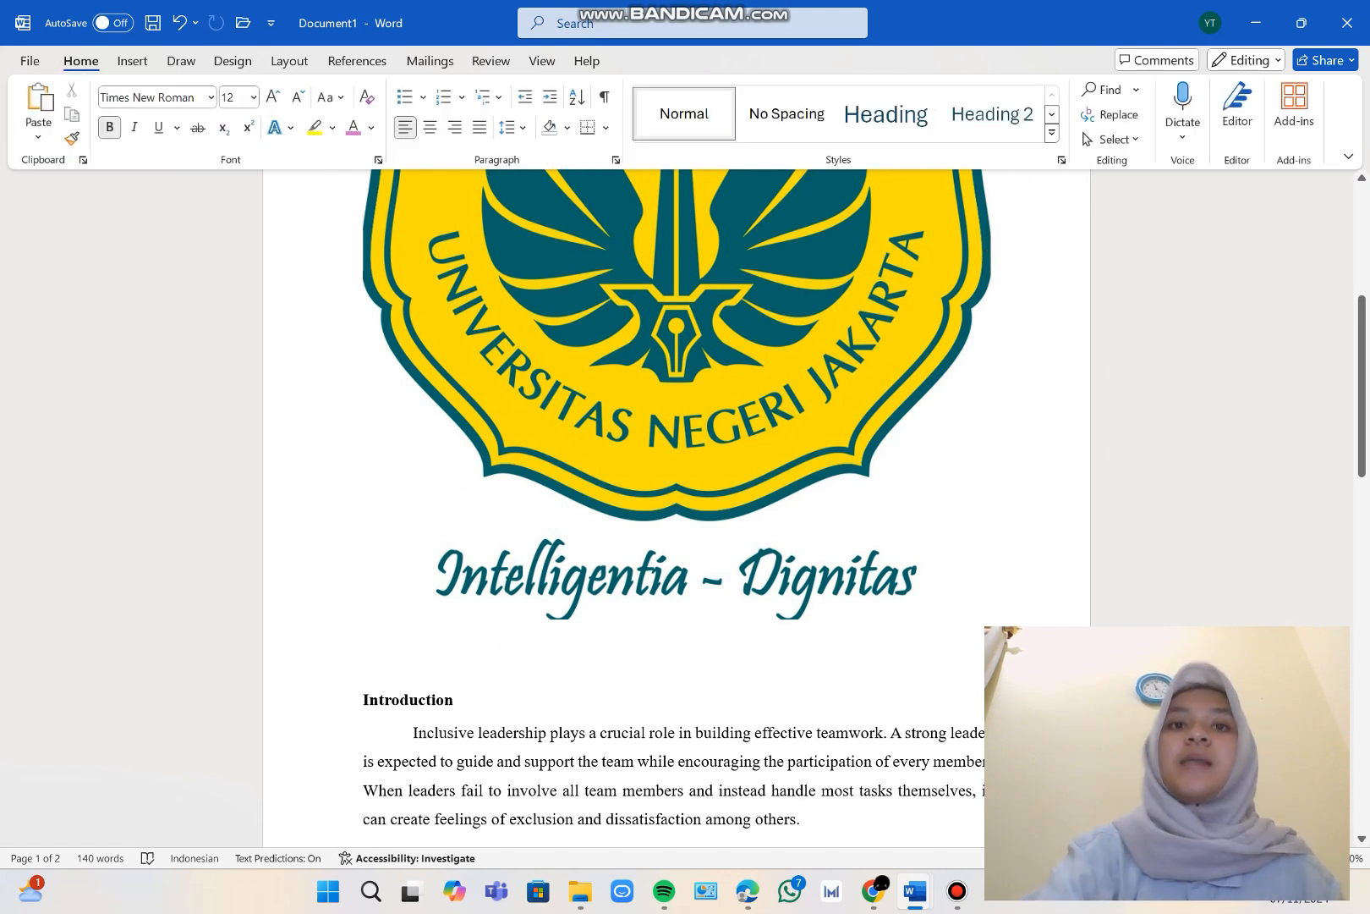
pyautogui.press('BackSpace')
pyautogui.press('BackSpace')
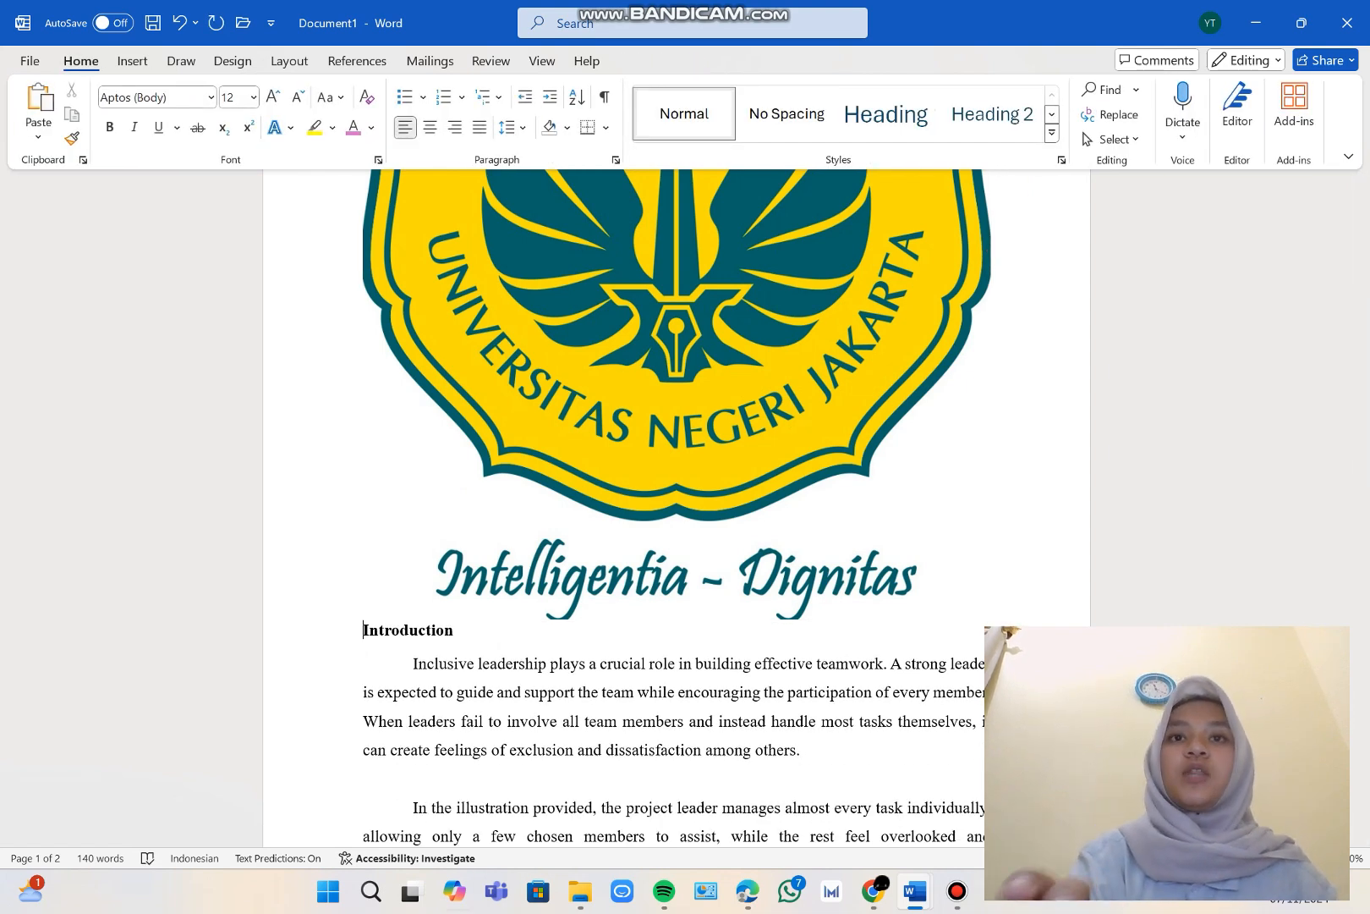
# Shrink the logo proportionally to about 11,25 cm high and 9,61 cm wide so the text wraps beside it.
pyautogui.click(676, 381)
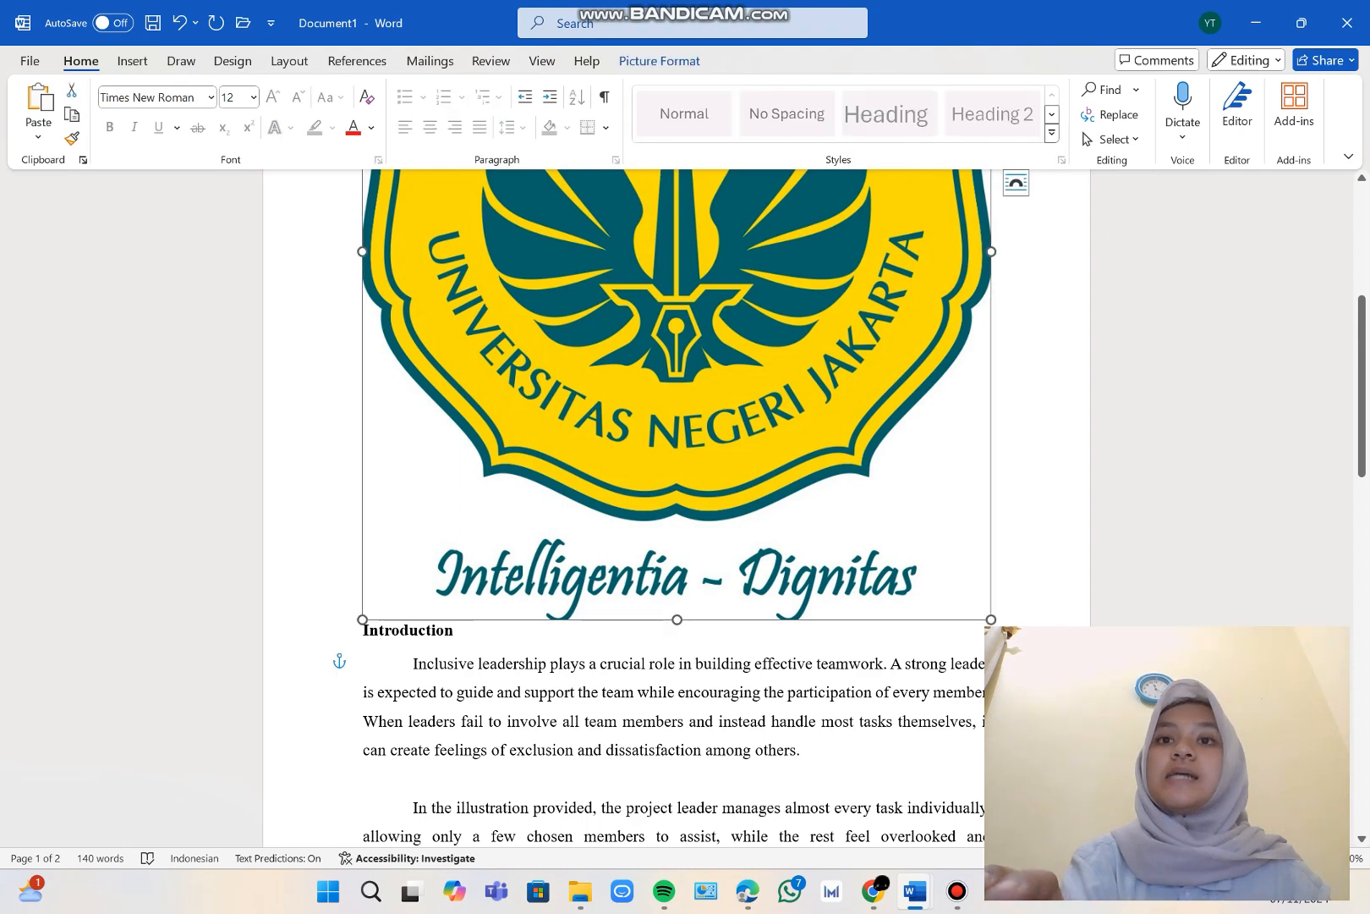
pyautogui.moveTo(992, 619); pyautogui.dragTo(742, 328)
pyautogui.scroll(4, 743, 329)
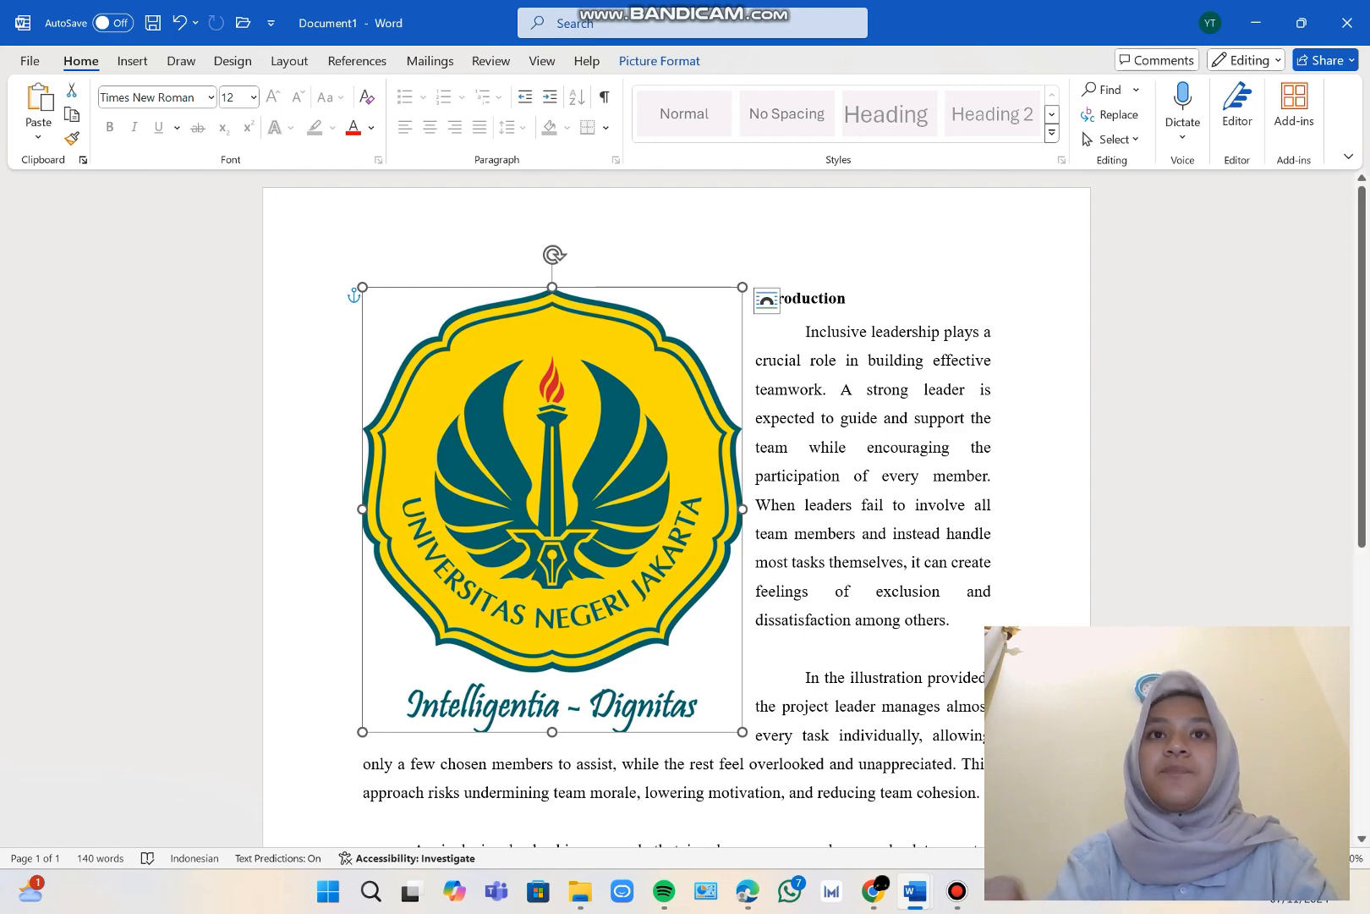
# Open the page position choices for the logo picture.
pyautogui.click(782, 298)
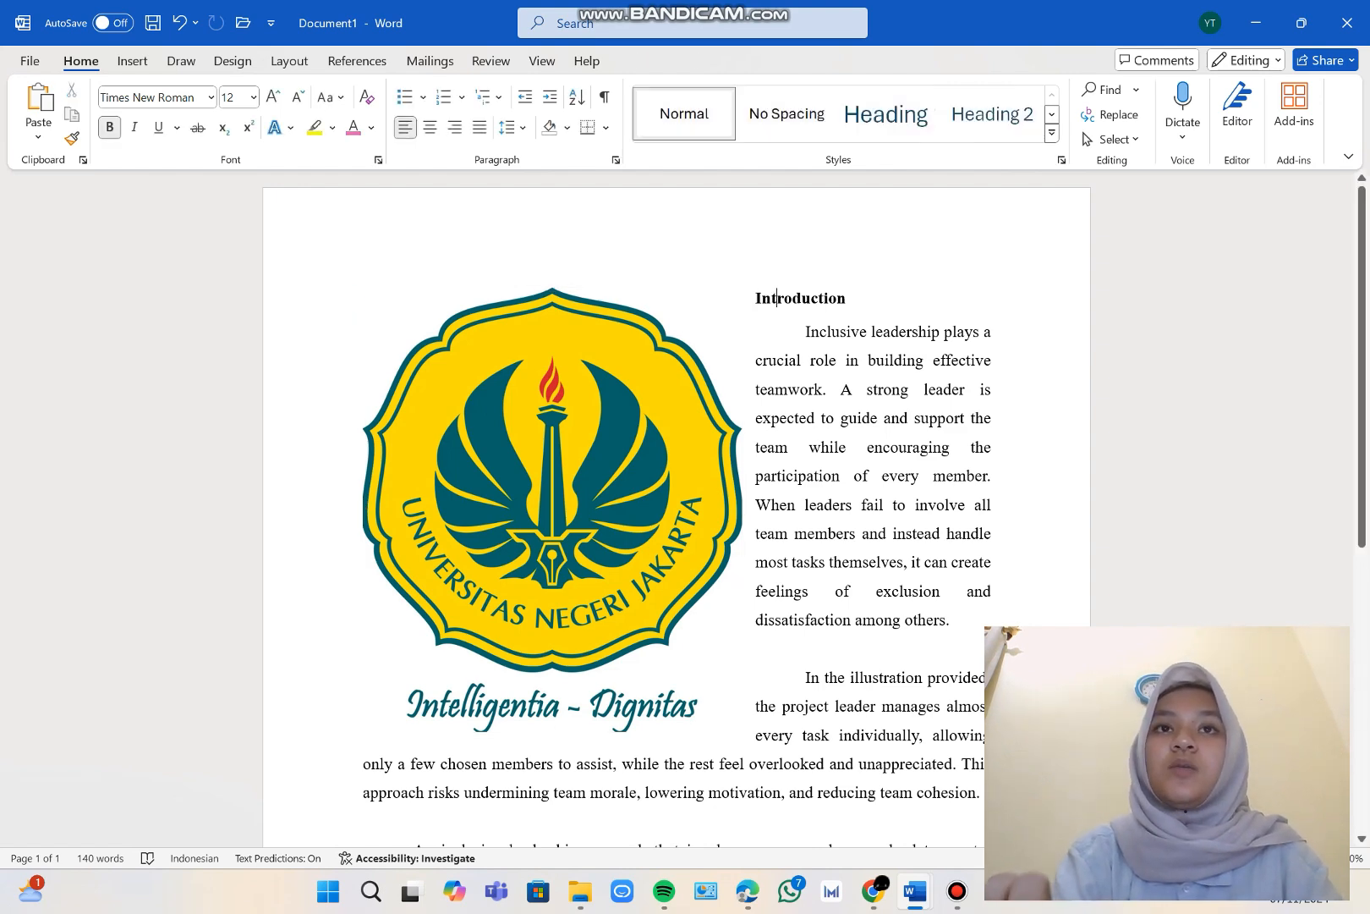
pyautogui.doubleClick(552, 509)
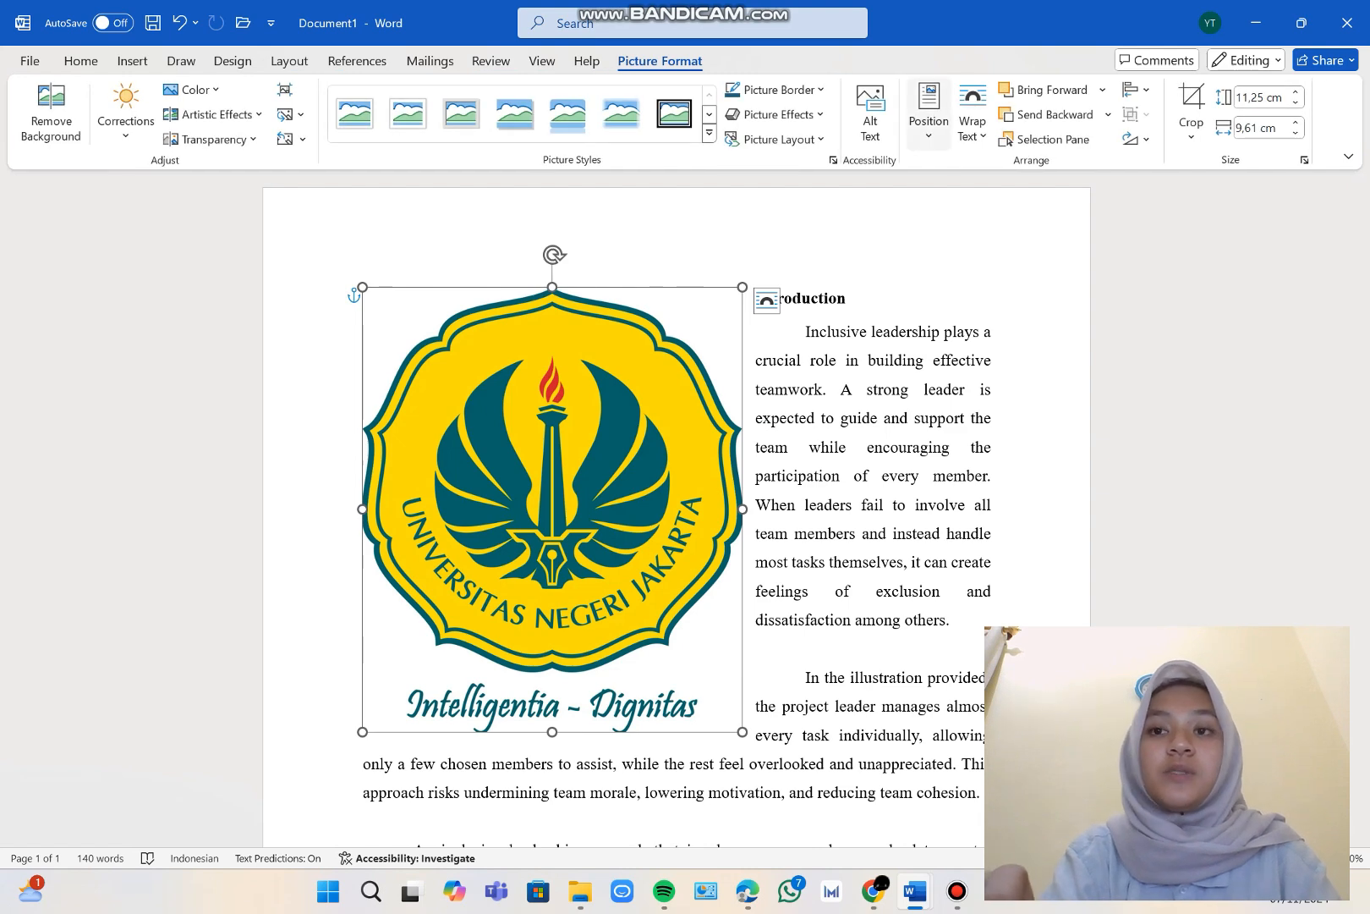
pyautogui.click(929, 115)
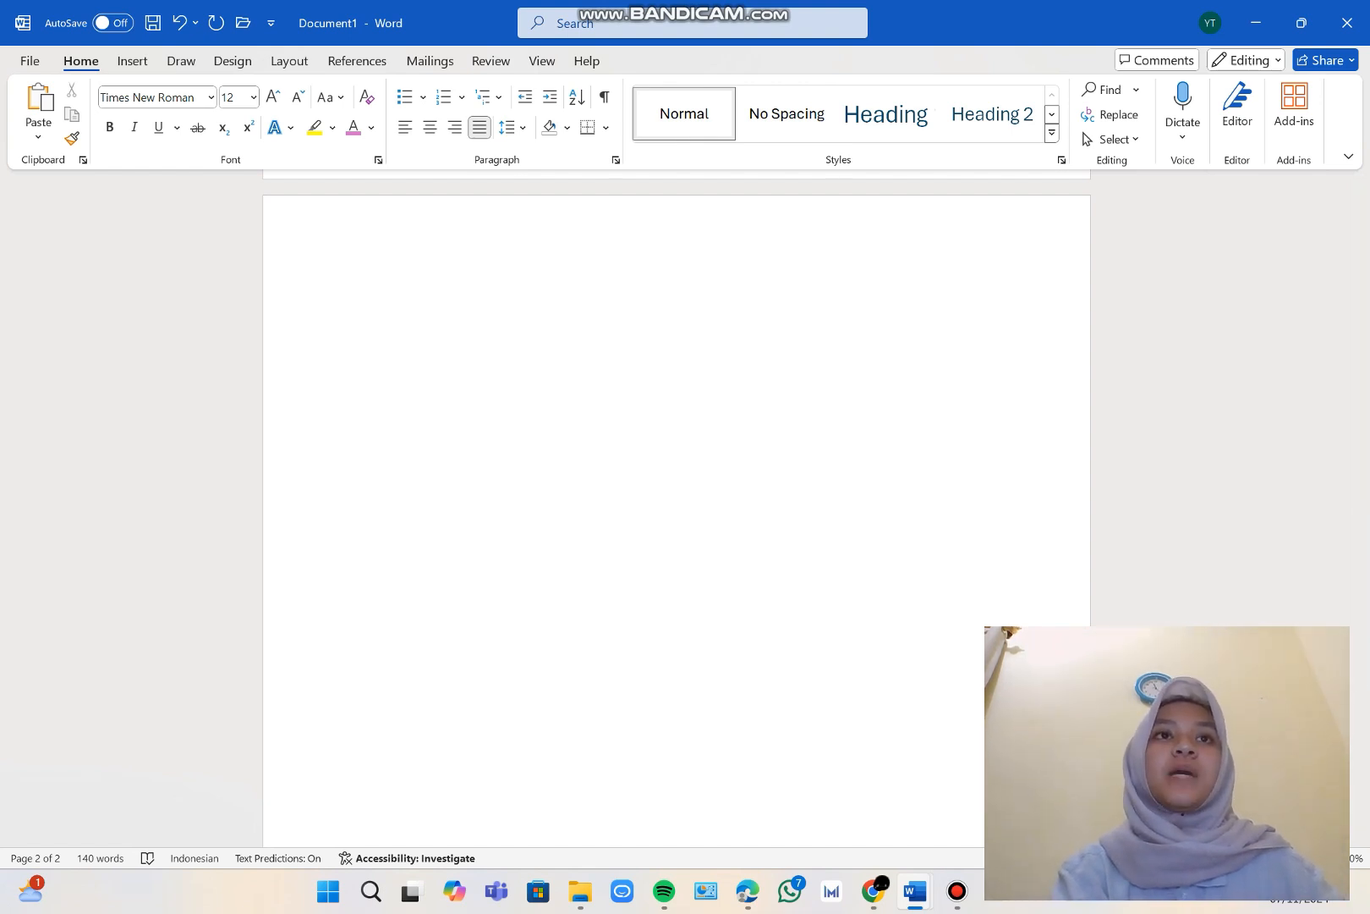
# Insert a 4x4 table on the blank second page.
pyautogui.click(133, 61)
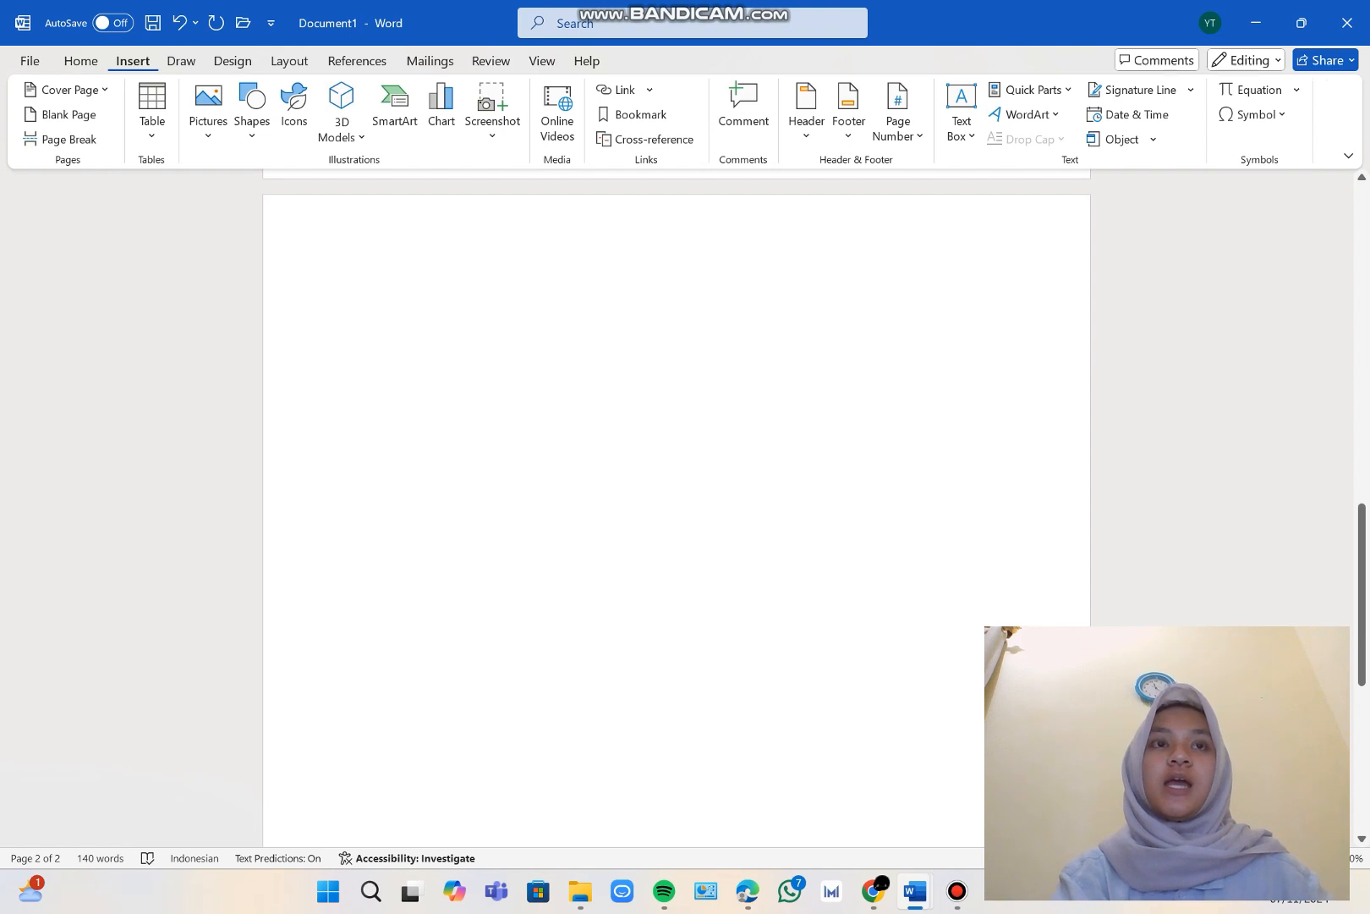
pyautogui.click(152, 115)
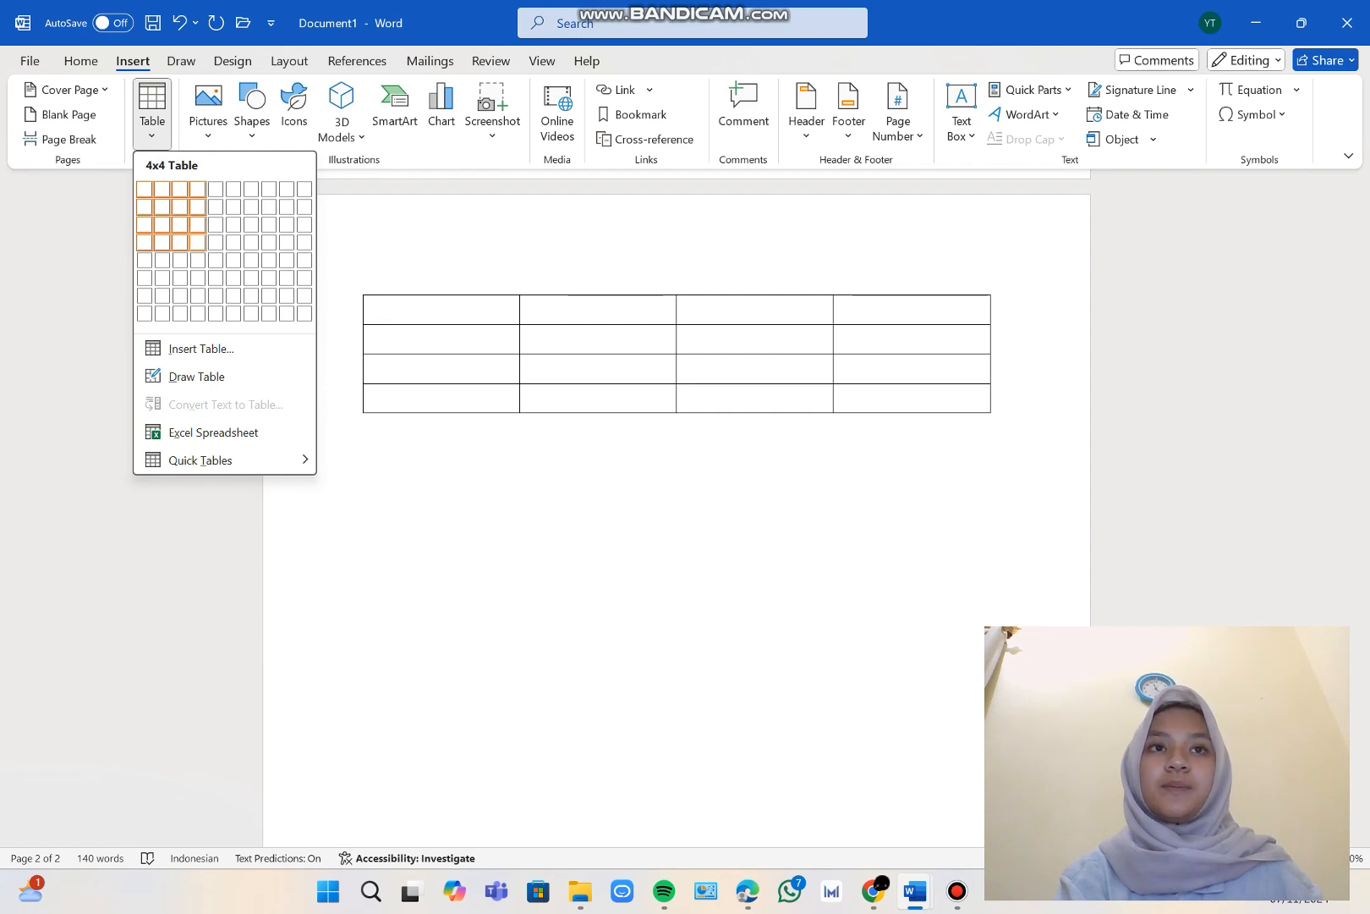
pyautogui.click(197, 242)
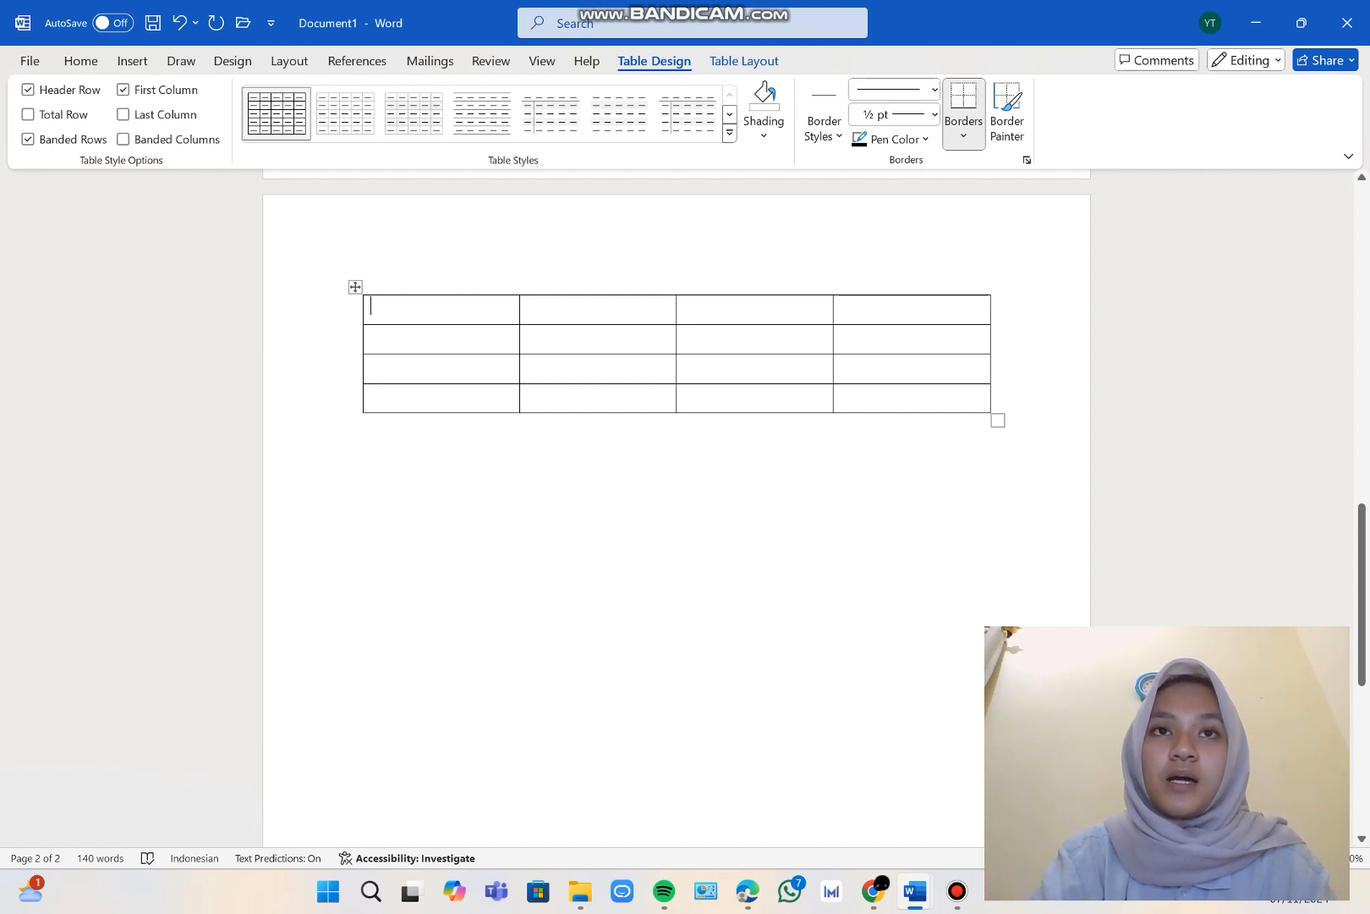
# Adjust the cell sizes of the 4x4 table by moving its column and row borders.
pyautogui.moveTo(520, 356)
pyautogui.mouseDown()
pyautogui.moveTo(606, 356)
pyautogui.moveTo(496, 355)
pyautogui.moveTo(521, 356)
pyautogui.mouseUp()
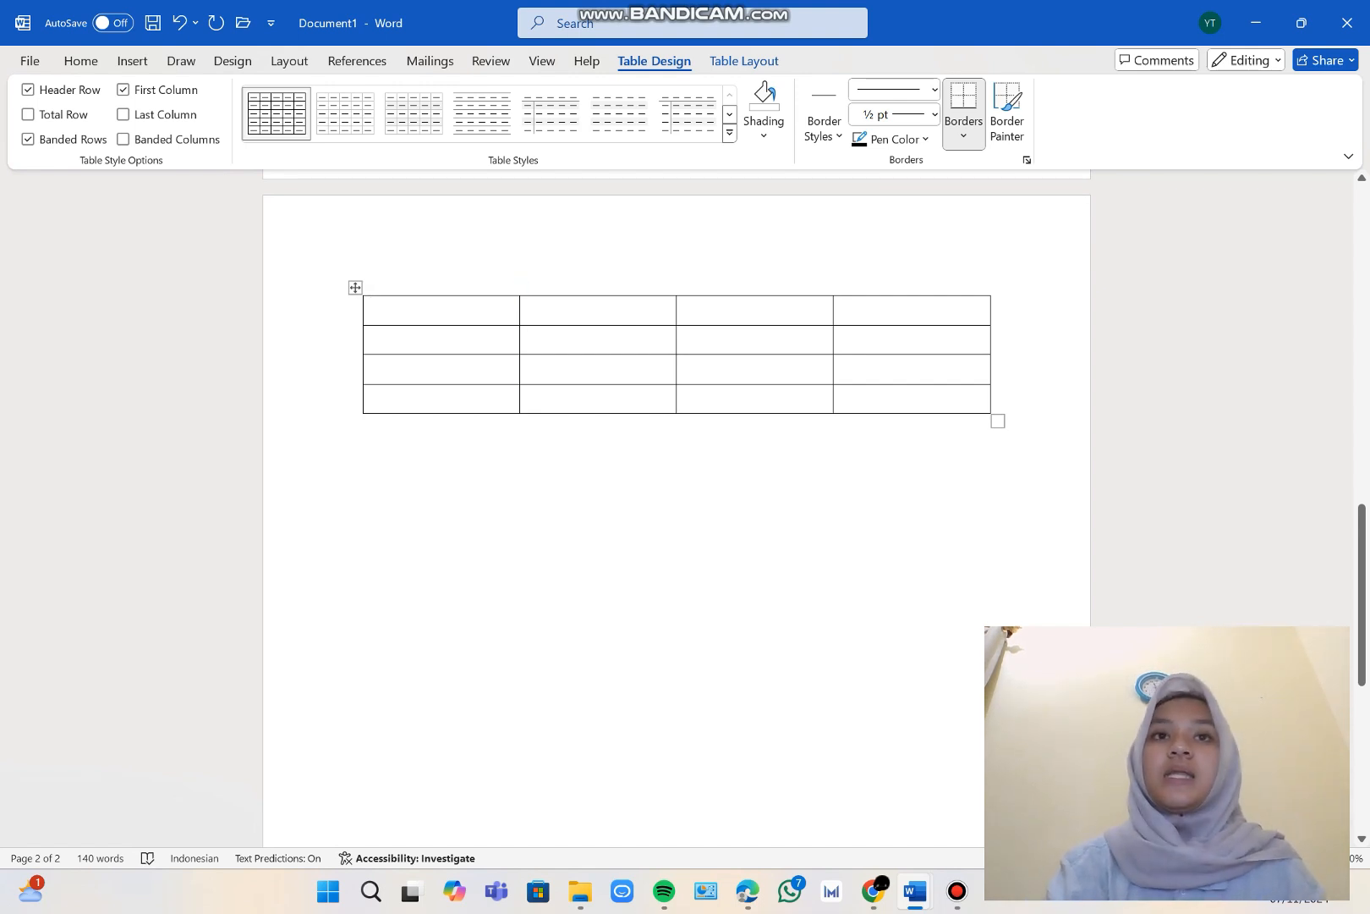
pyautogui.moveTo(521, 288)
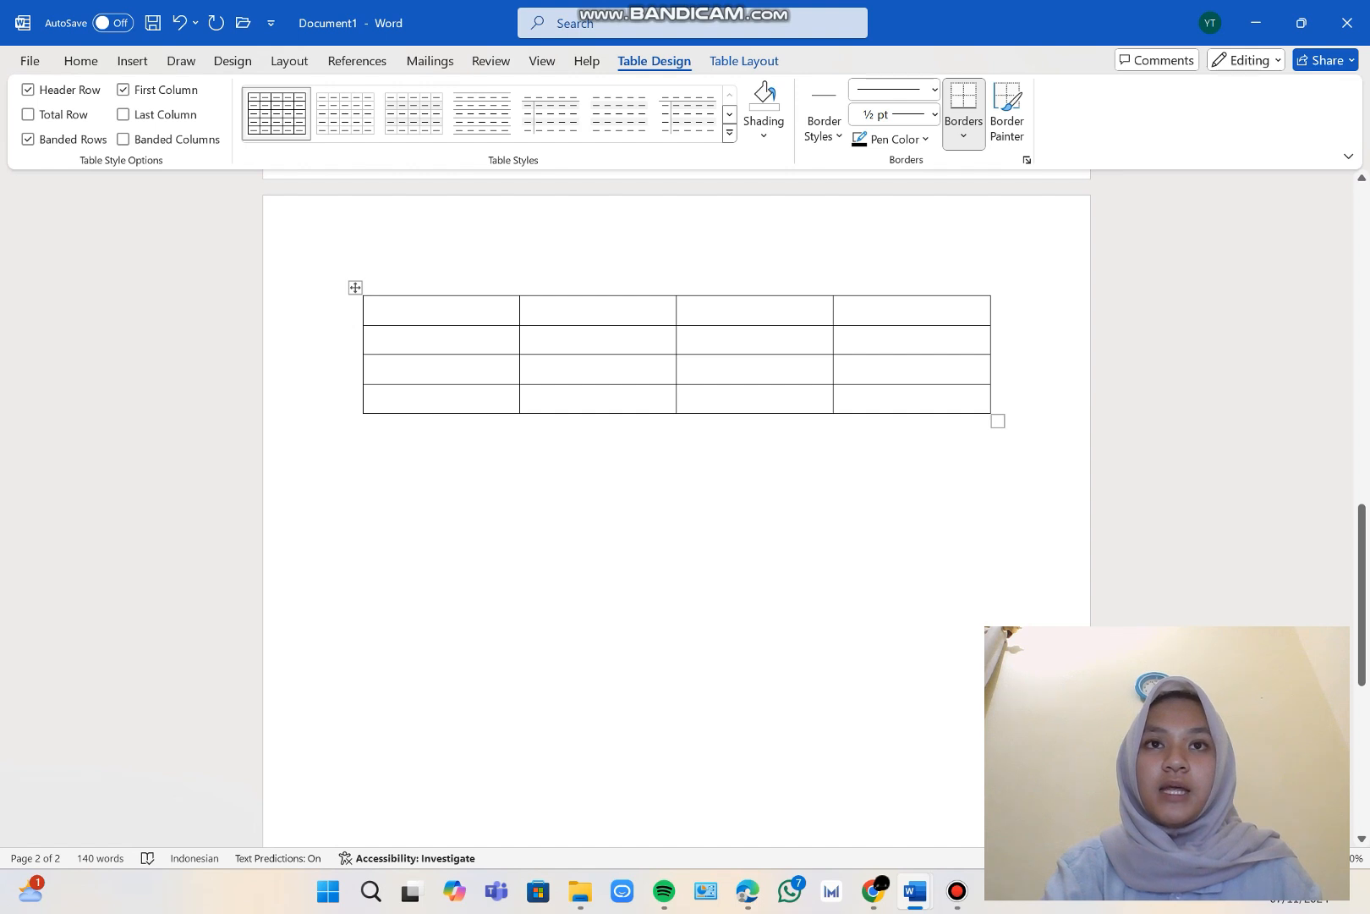
pyautogui.press('Return')
pyautogui.press('Return')
pyautogui.press('Return')
pyautogui.press('Return')
pyautogui.press('Return')
pyautogui.press('Return')
pyautogui.press('Return')
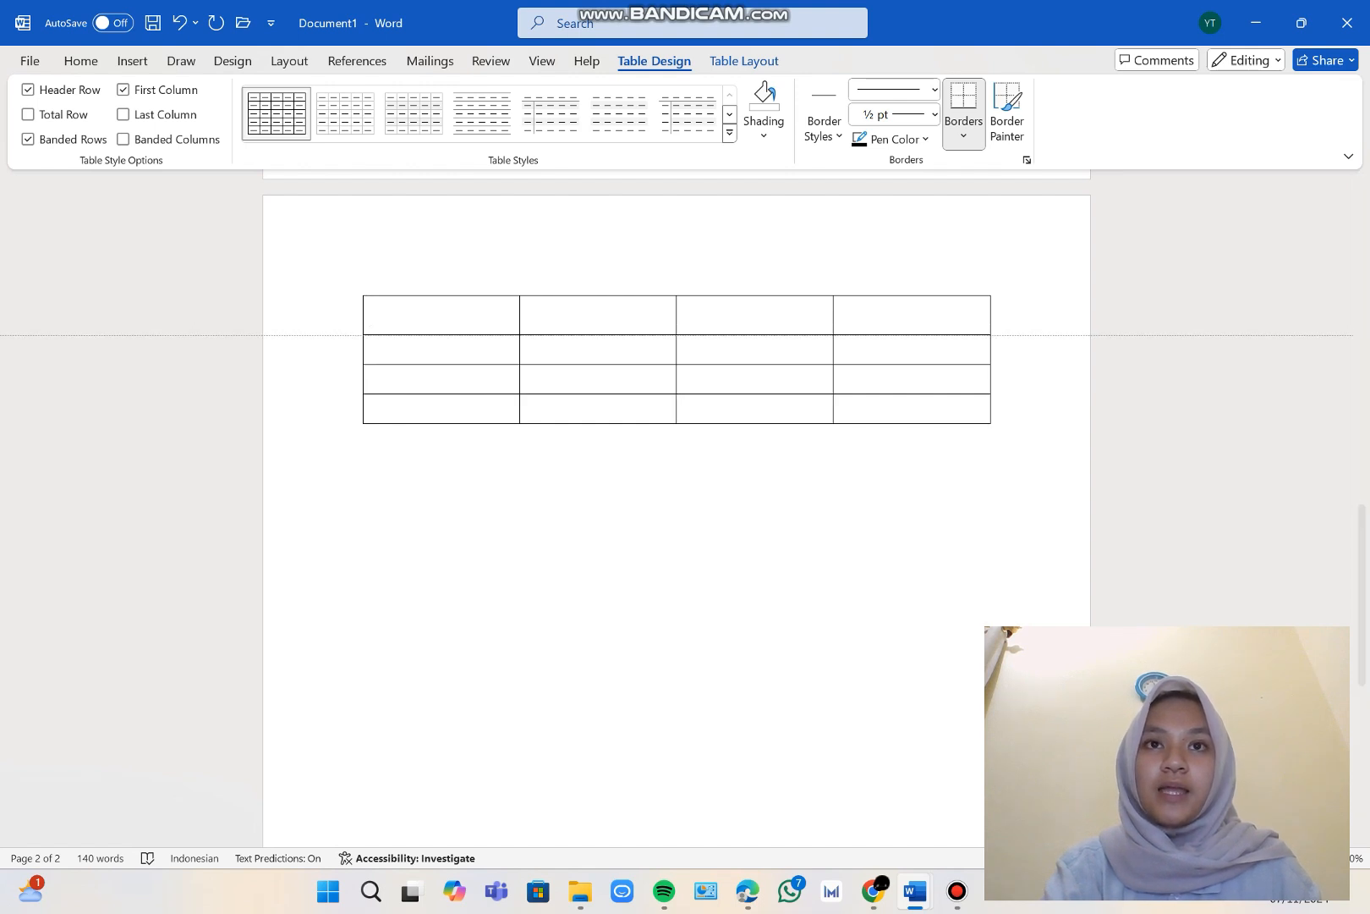
pyautogui.moveTo(598, 401)
pyautogui.mouseDown()
pyautogui.moveTo(598, 429)
pyautogui.moveTo(597, 329)
pyautogui.moveTo(597, 374)
pyautogui.mouseUp()
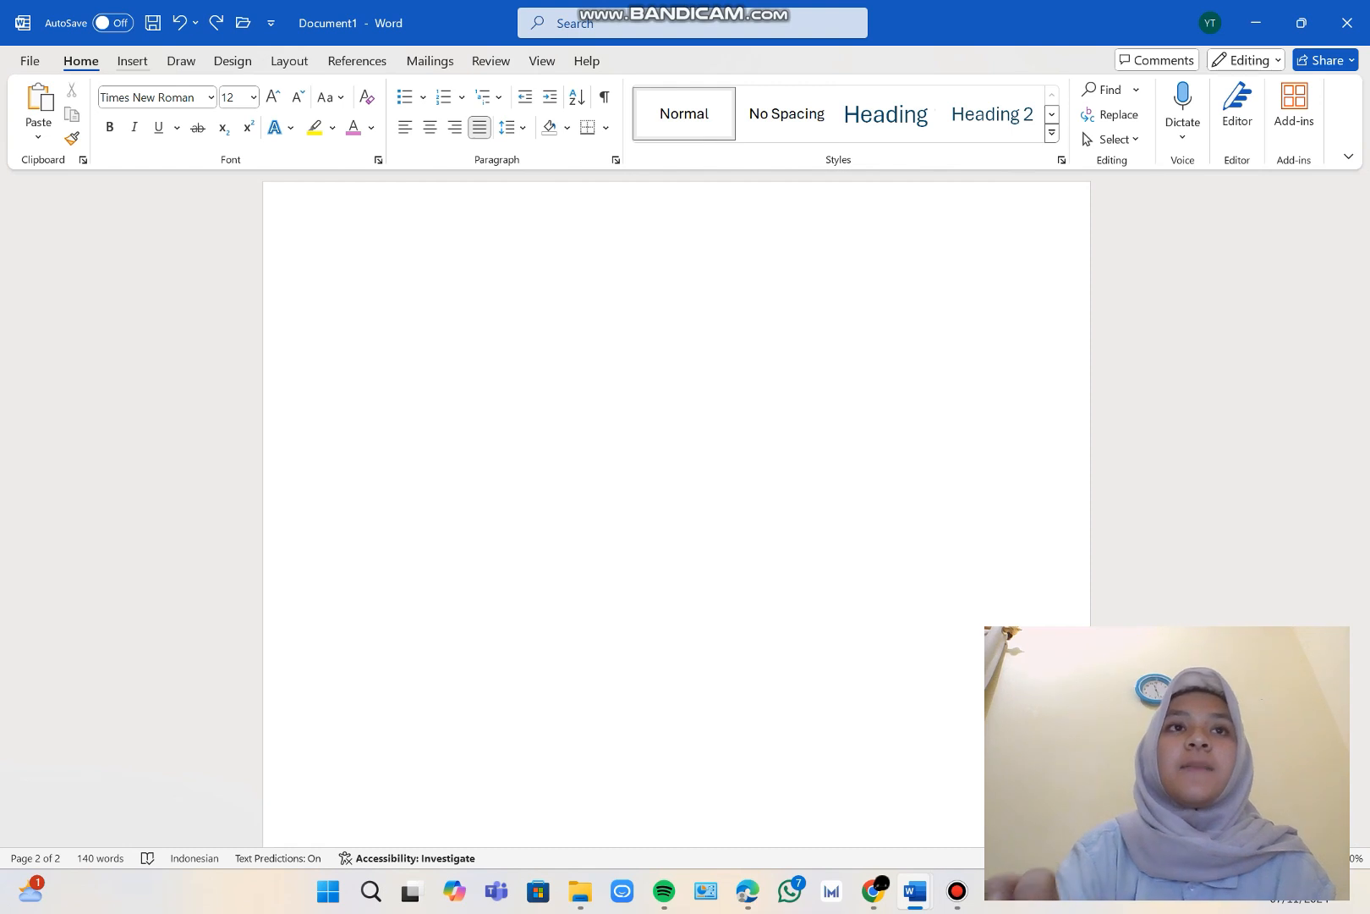
# Add the built-in Blank header to the document.
pyautogui.click(132, 61)
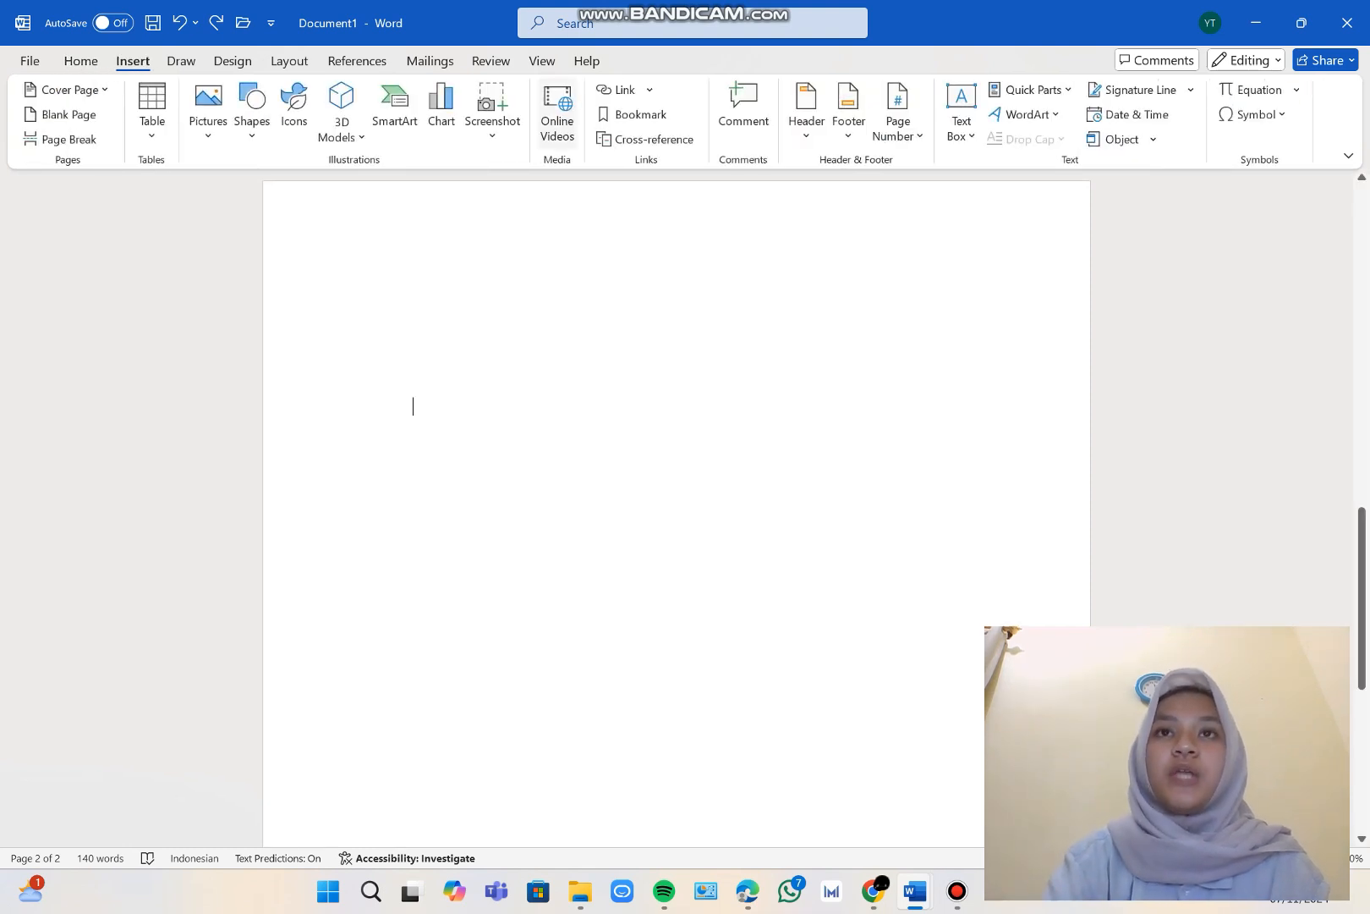
pyautogui.click(807, 114)
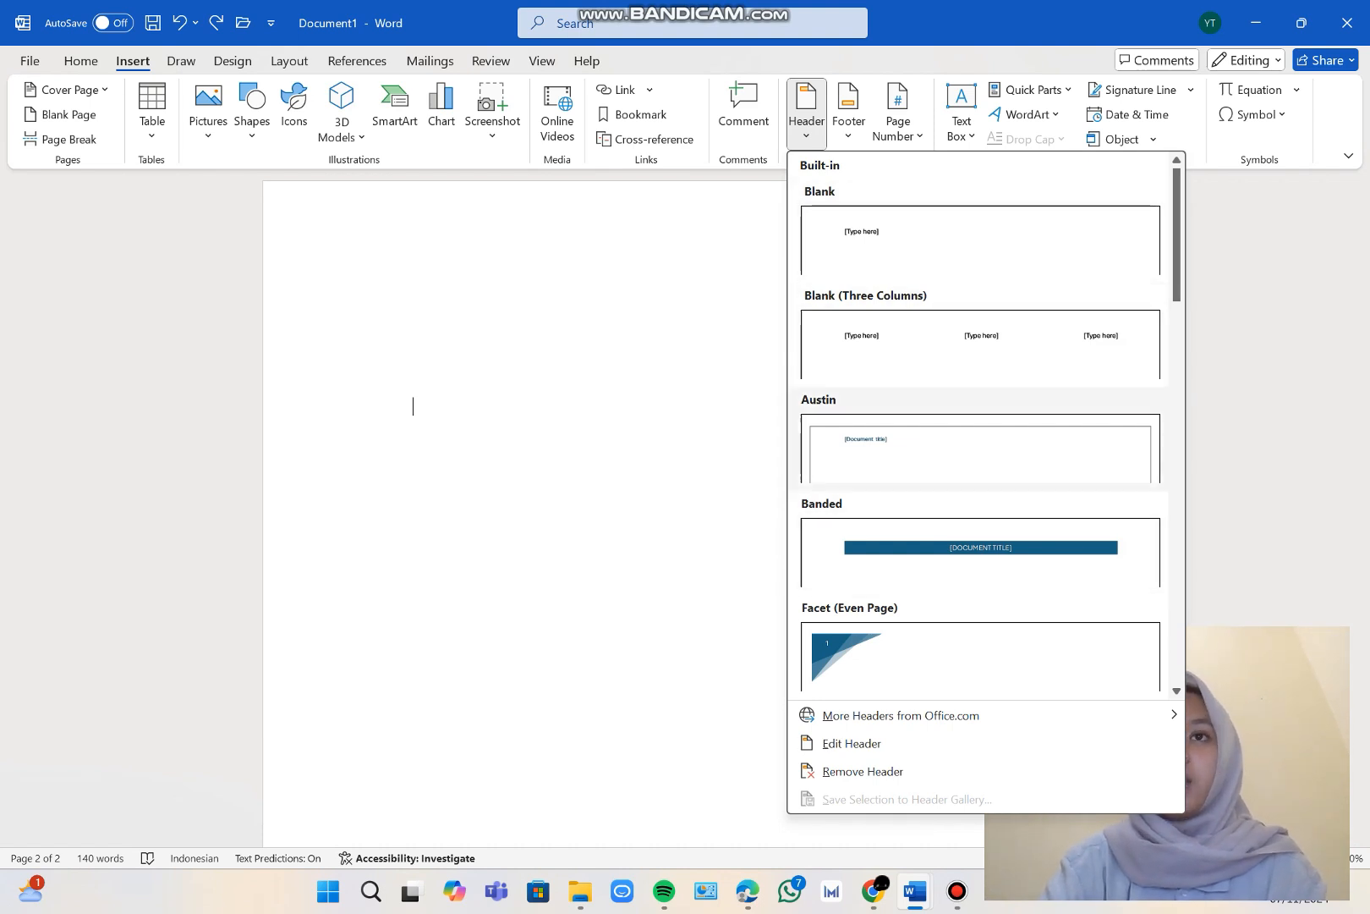
pyautogui.click(980, 240)
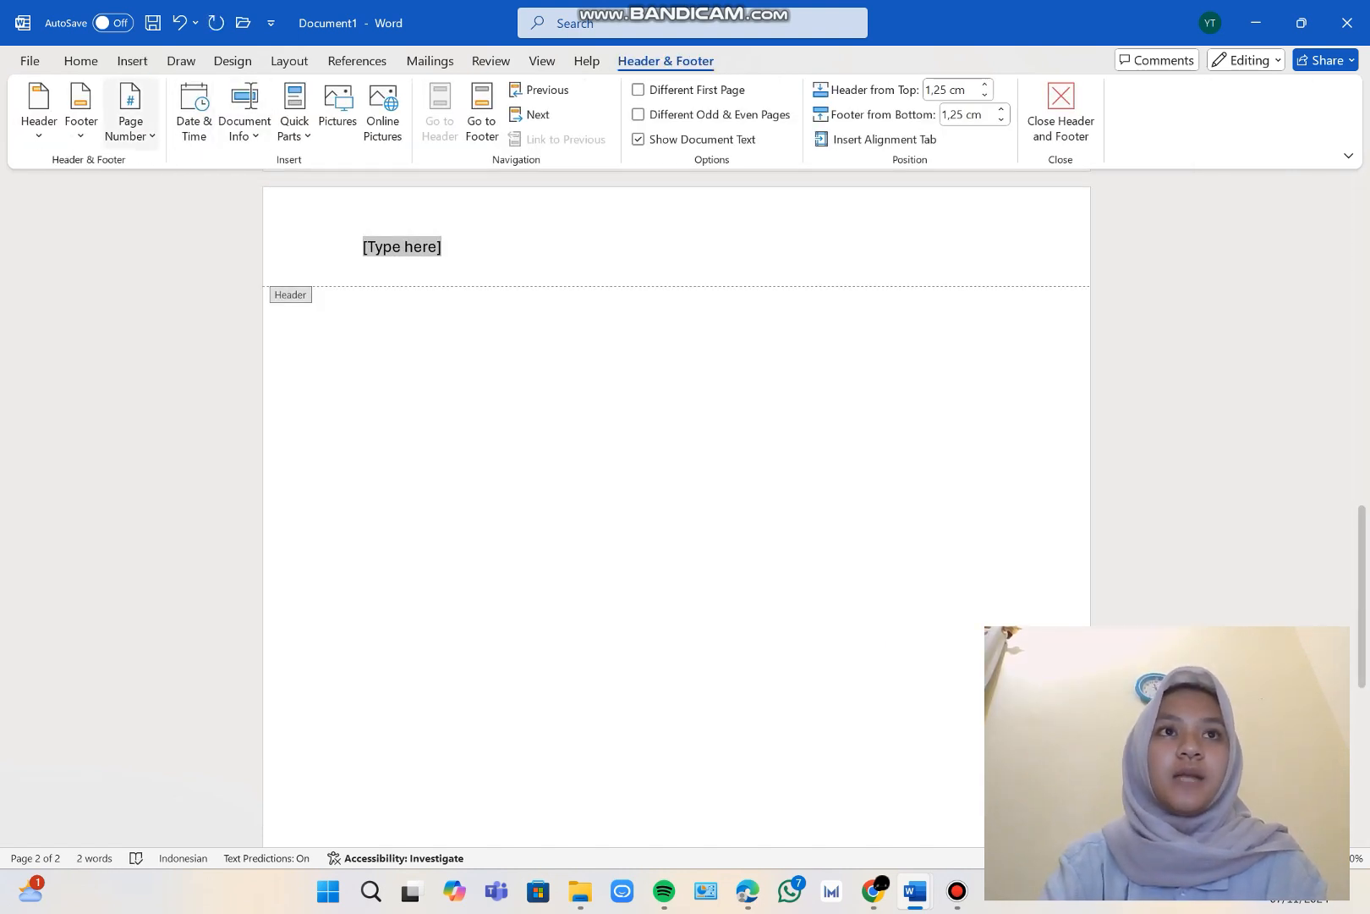
# Add the built-in Blank footer to the document and return to editing the body on page 2.
pyautogui.click(81, 122)
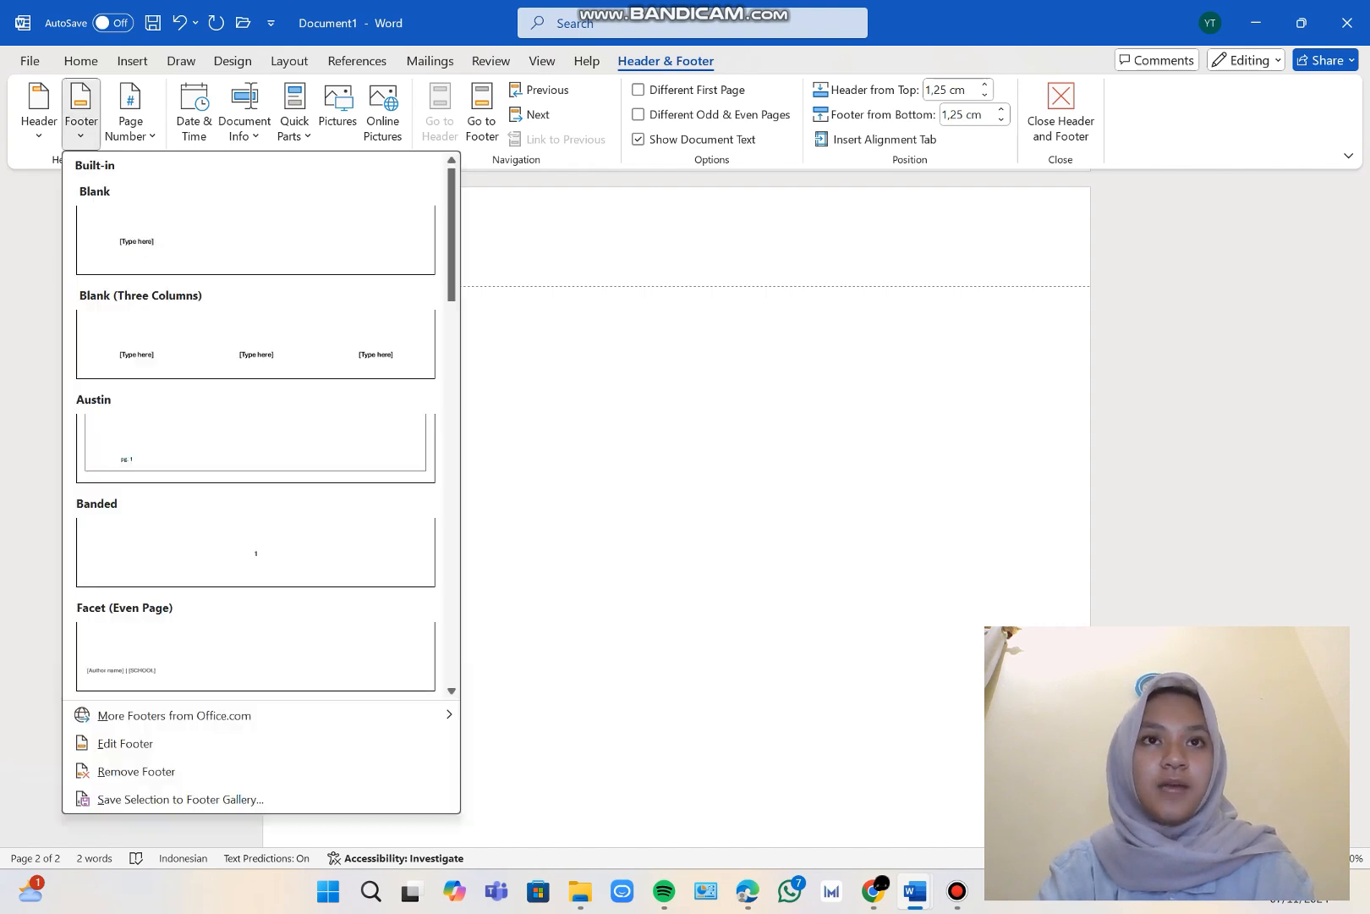
pyautogui.click(252, 236)
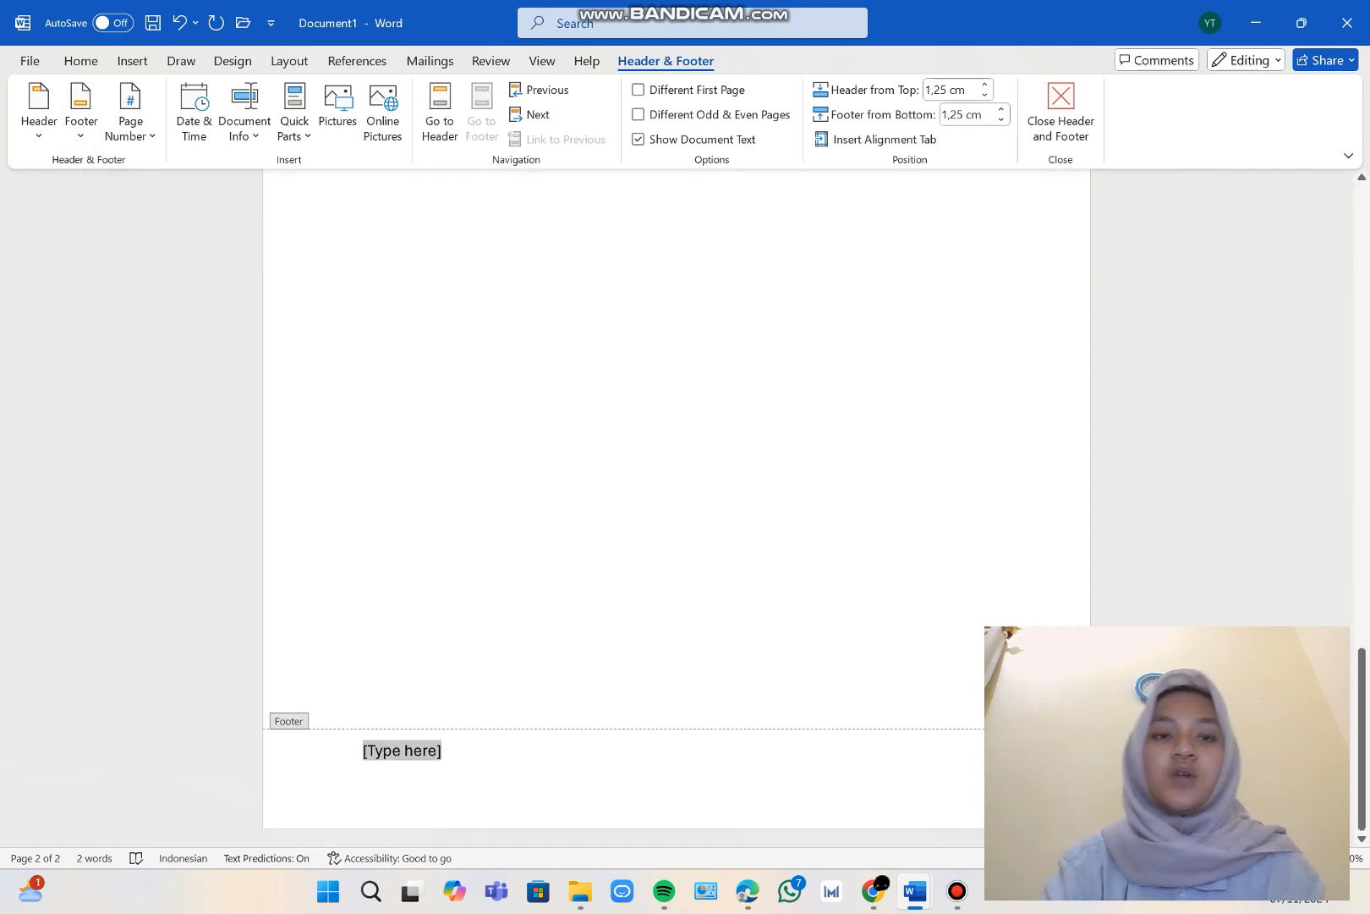
pyautogui.scroll(8, 677, 508)
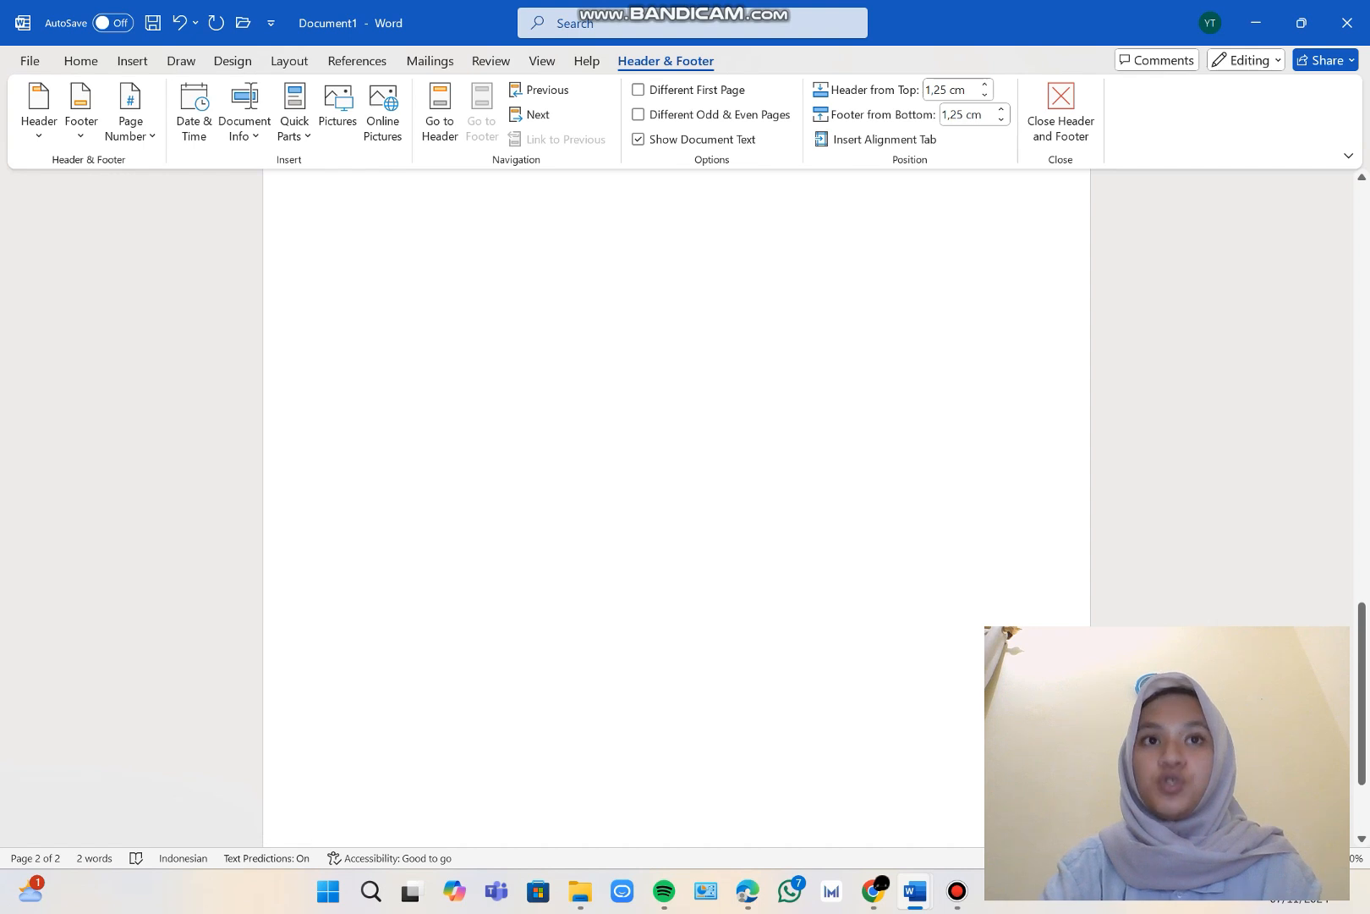
pyautogui.click(401, 344)
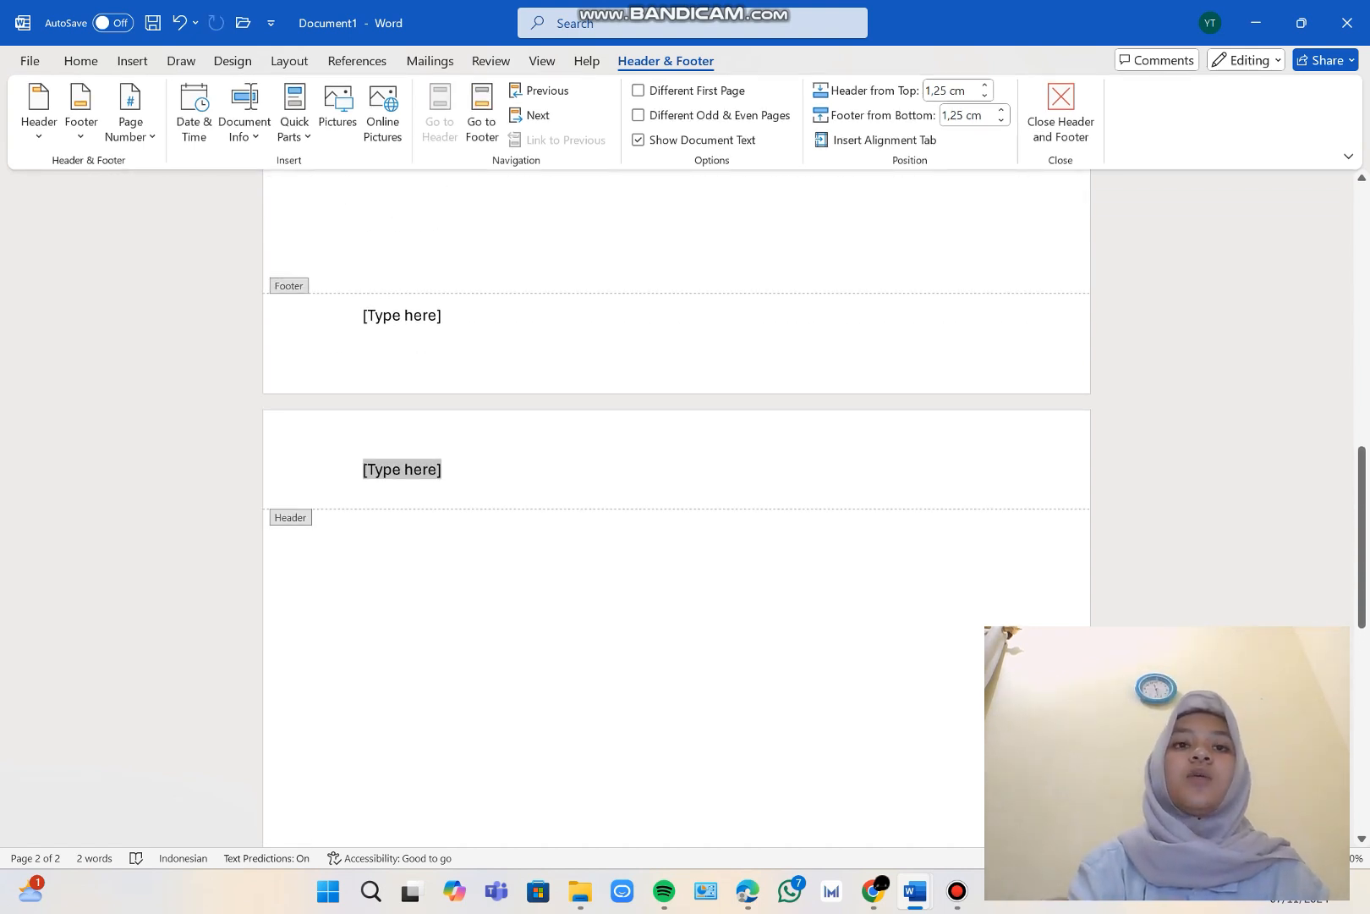
pyautogui.doubleClick(413, 602)
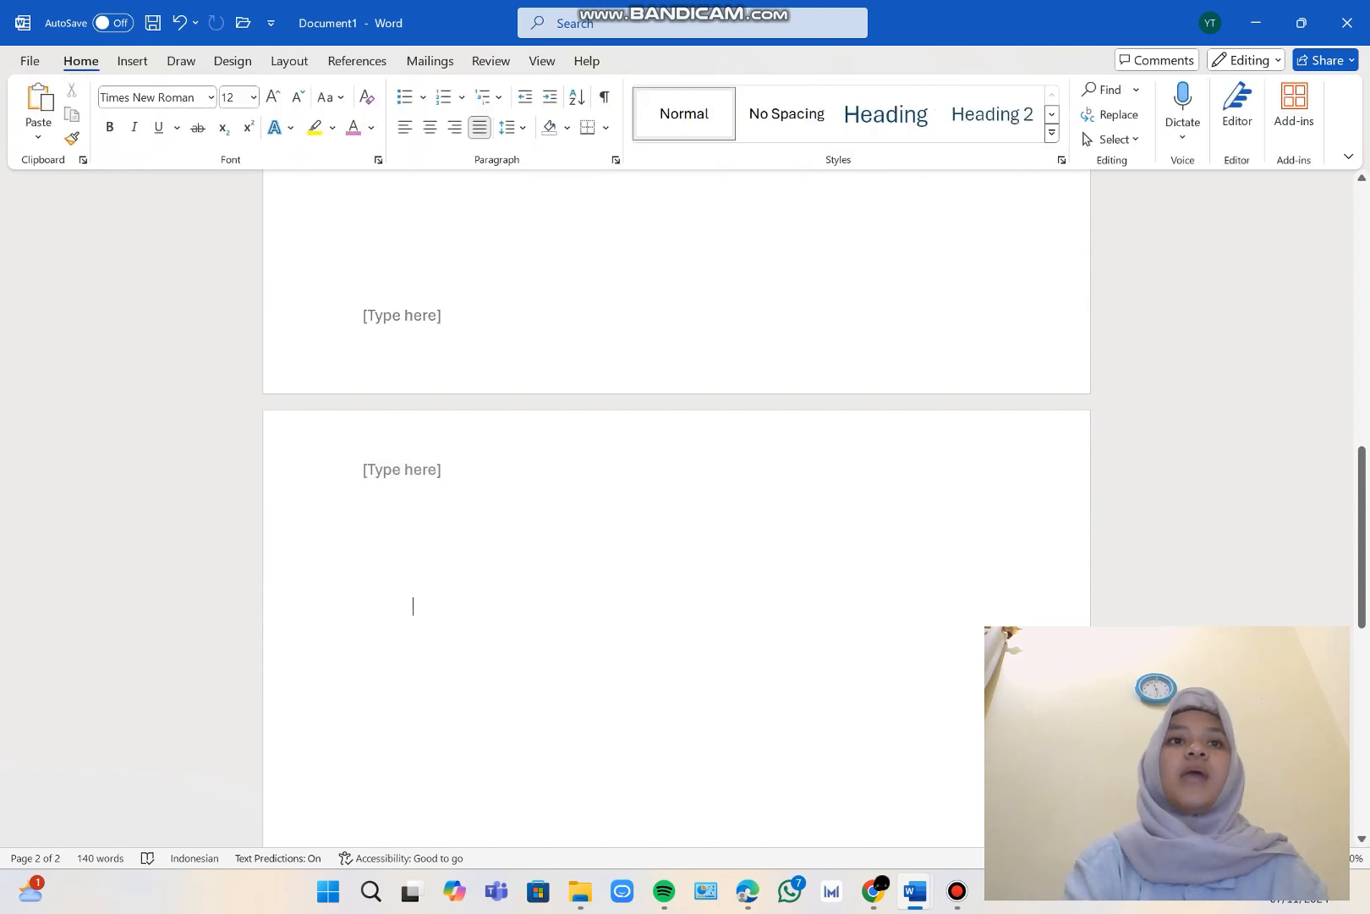
# Insert page numbers at the bottom of the pages in the Plain Number 2 format and return to the document body.
pyautogui.click(132, 61)
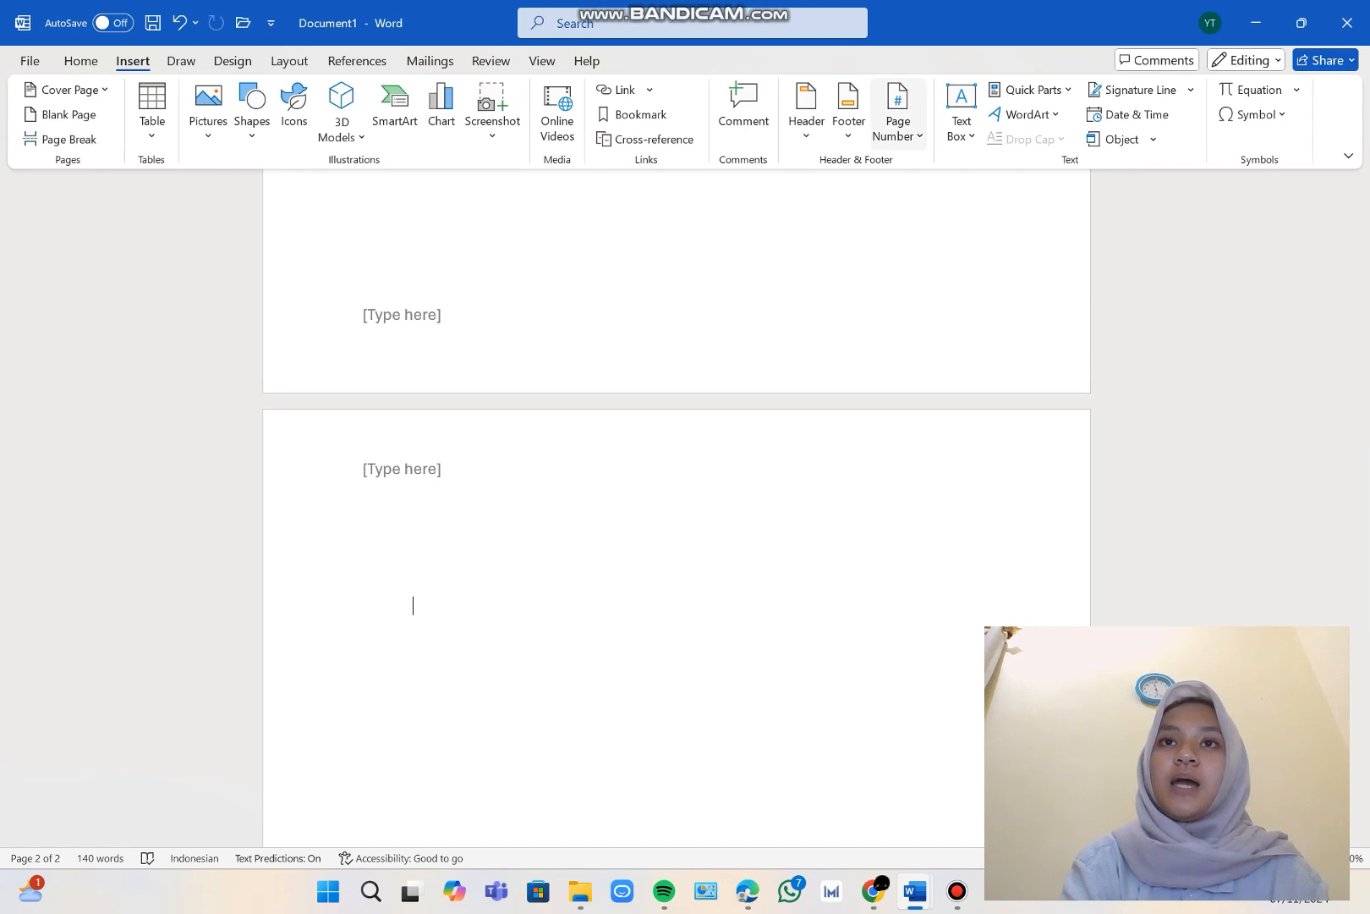
pyautogui.click(899, 118)
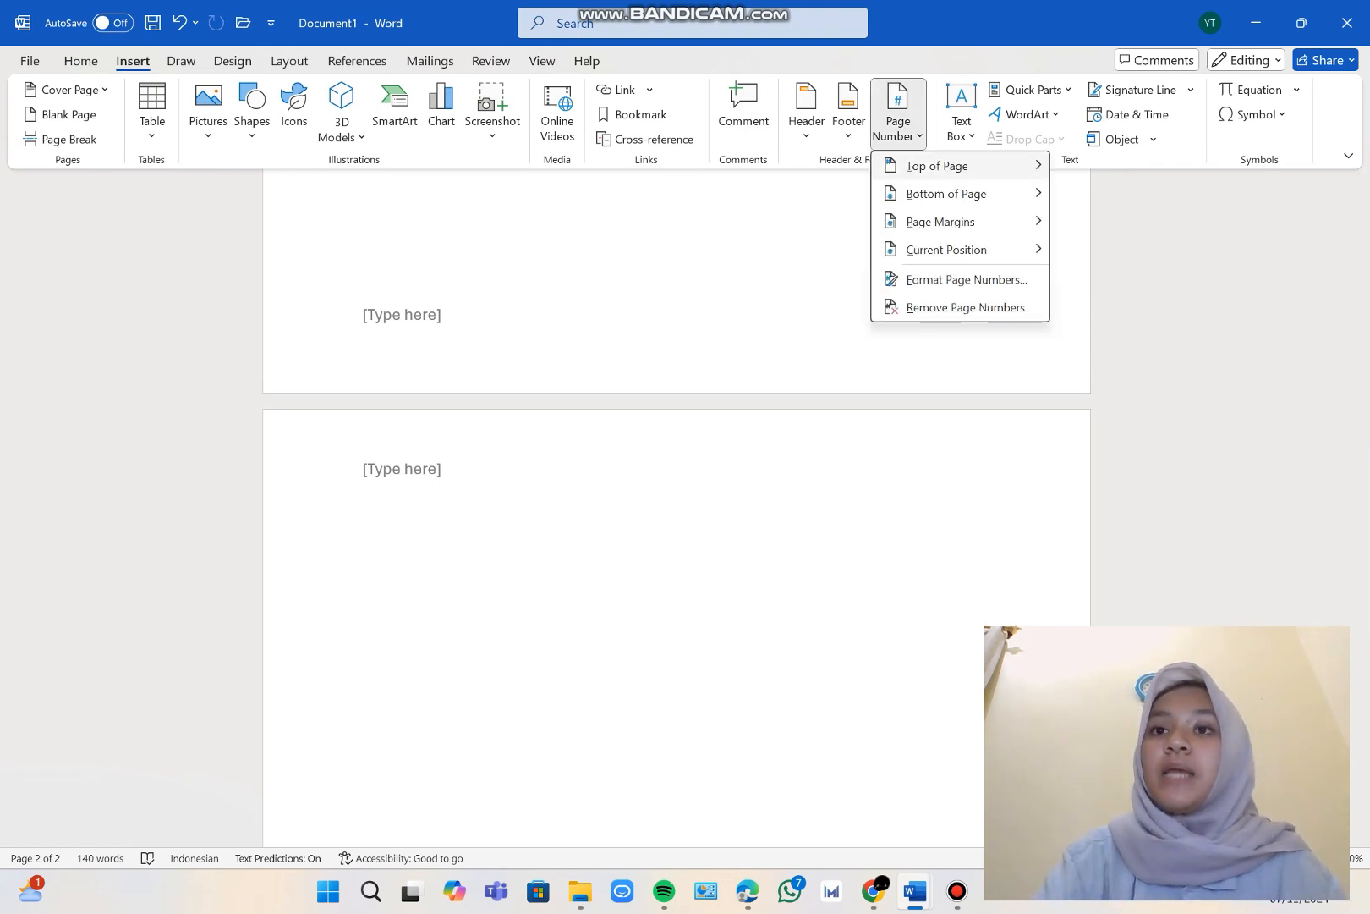
pyautogui.moveTo(937, 166)
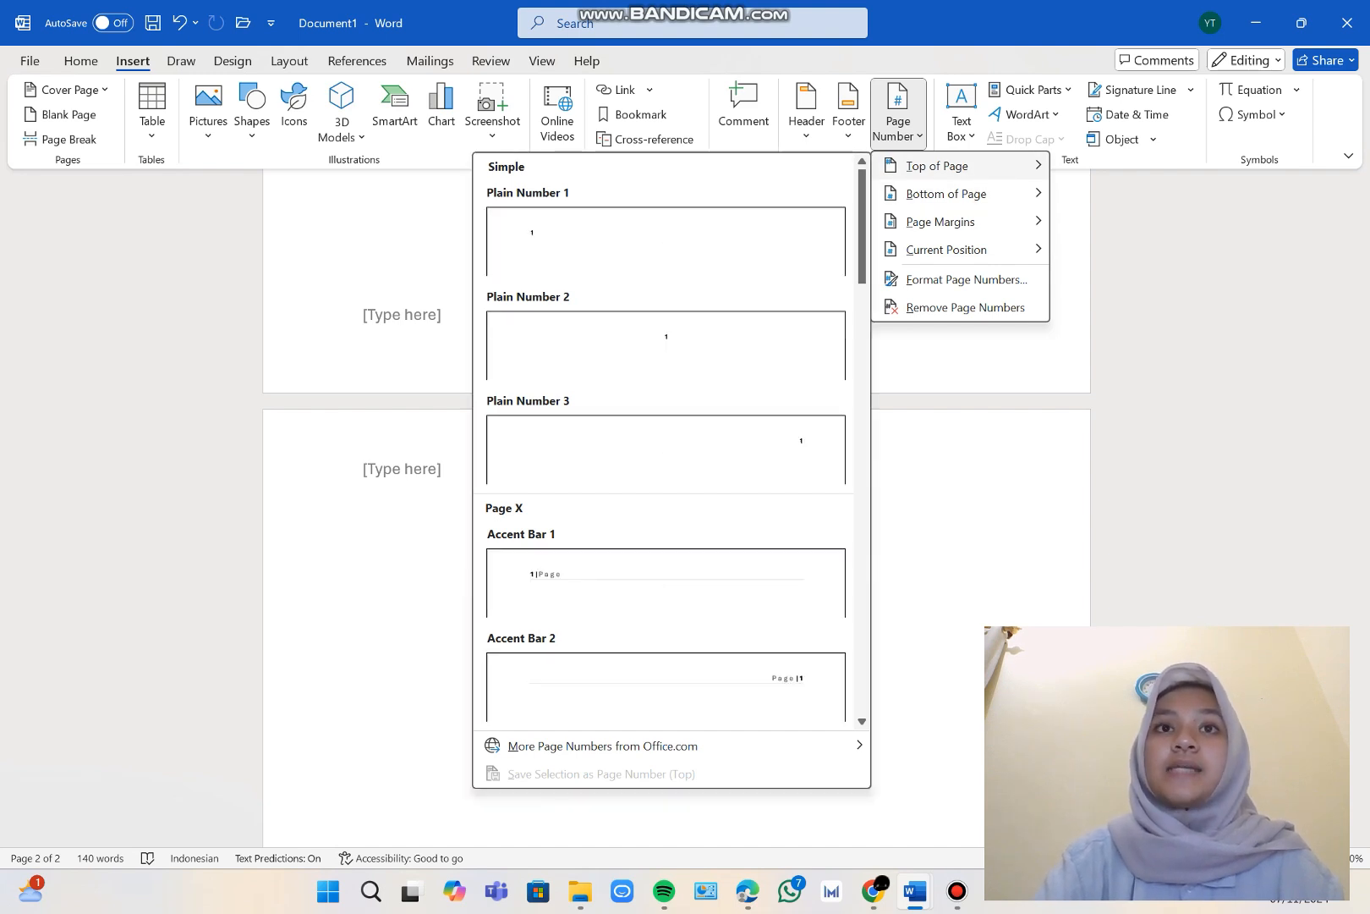
pyautogui.moveTo(946, 193)
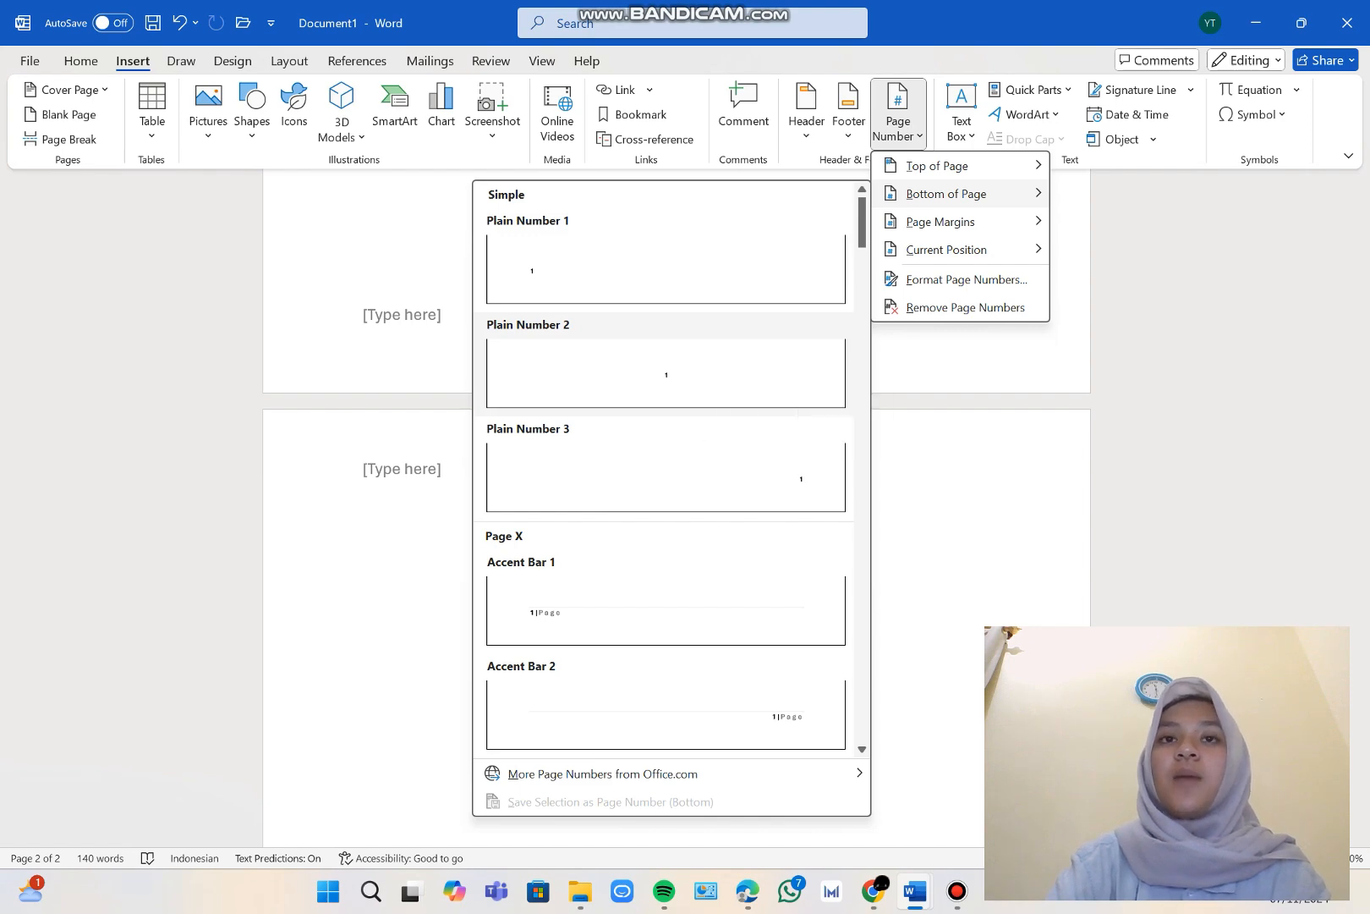
pyautogui.click(698, 364)
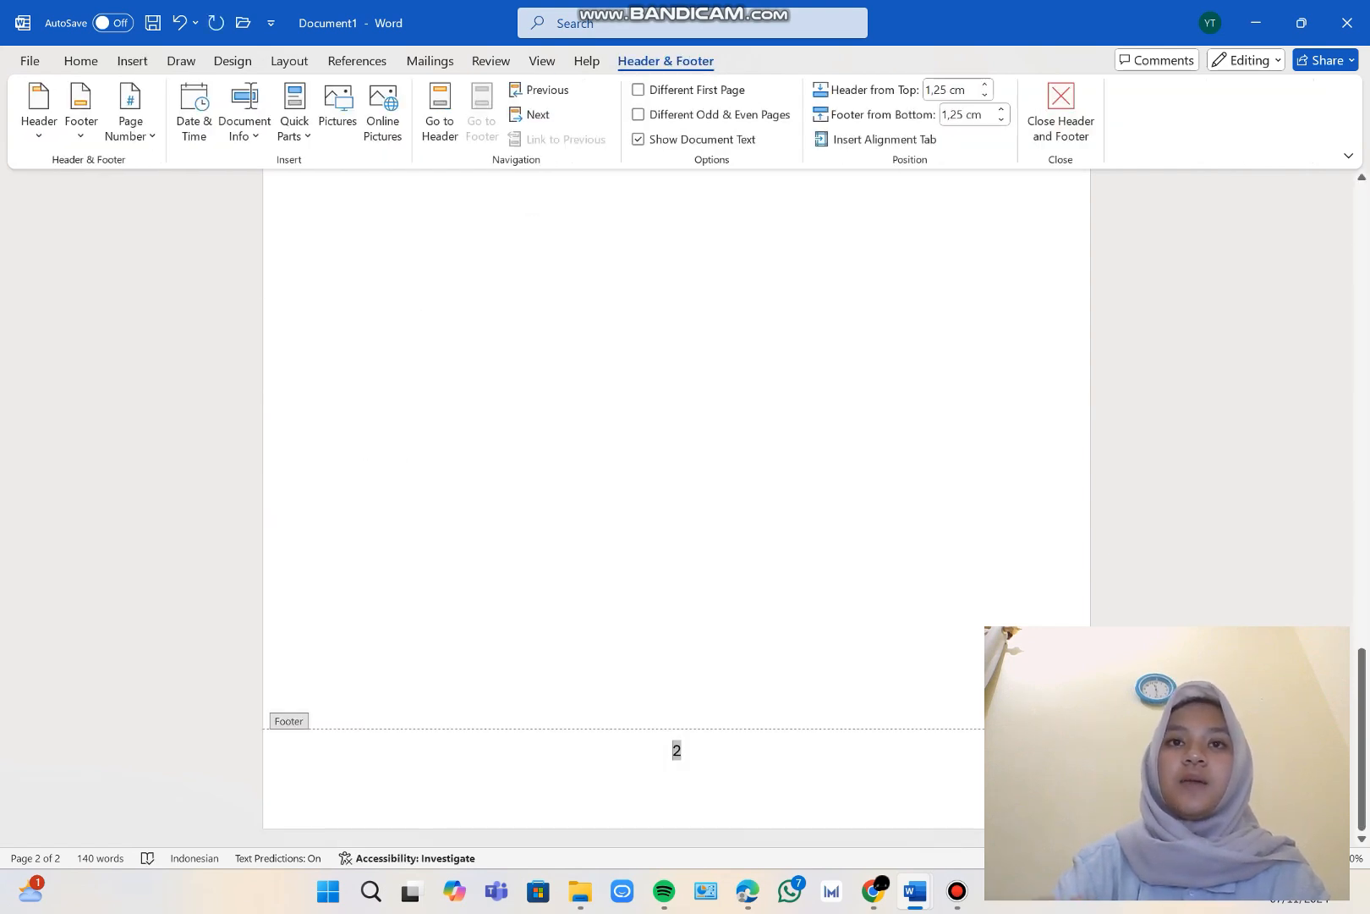
pyautogui.scroll(3, 677, 508)
pyautogui.scroll(5, 677, 507)
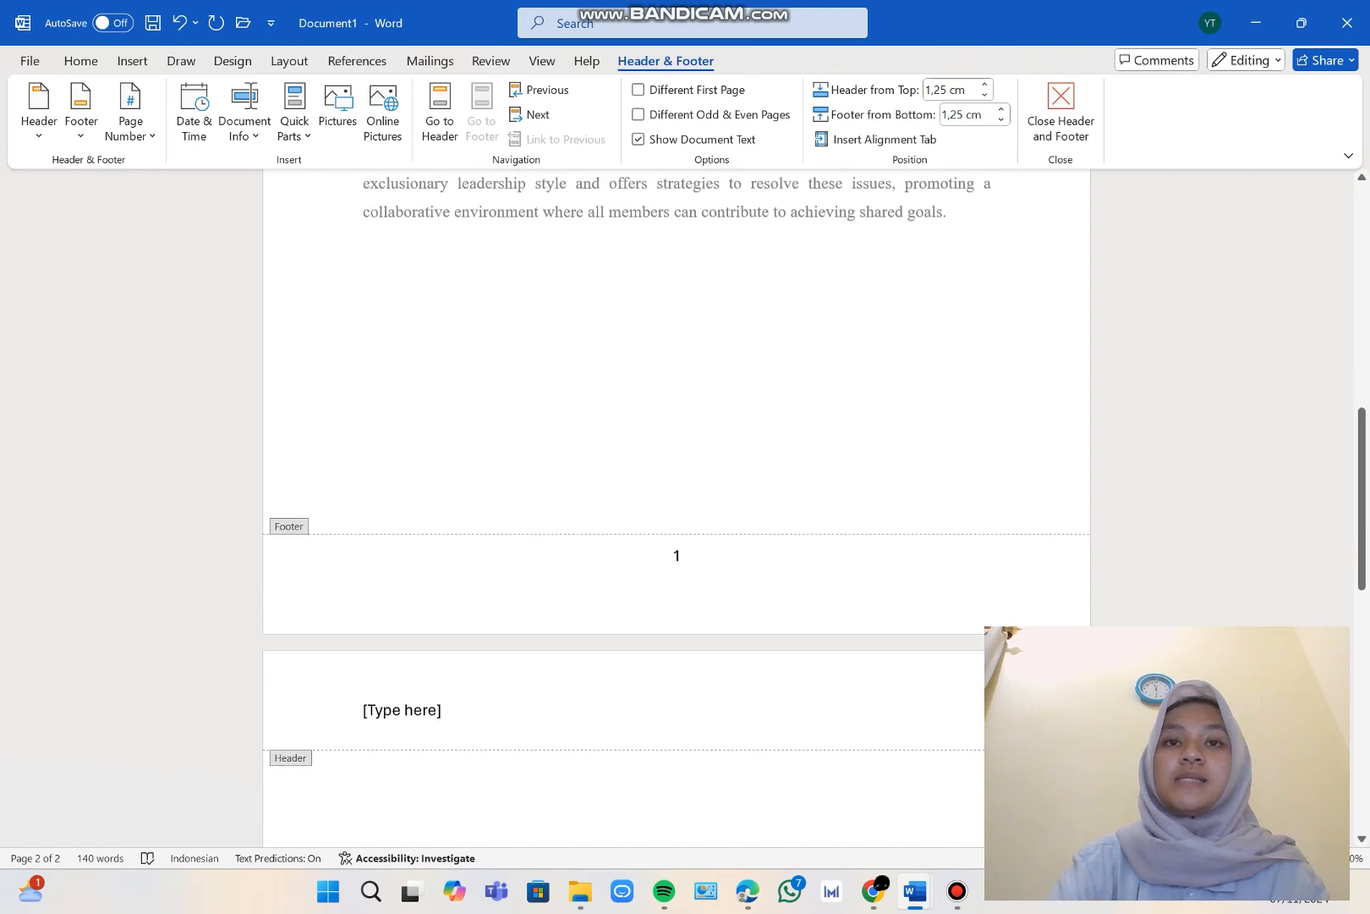
pyautogui.scroll(-2, 677, 508)
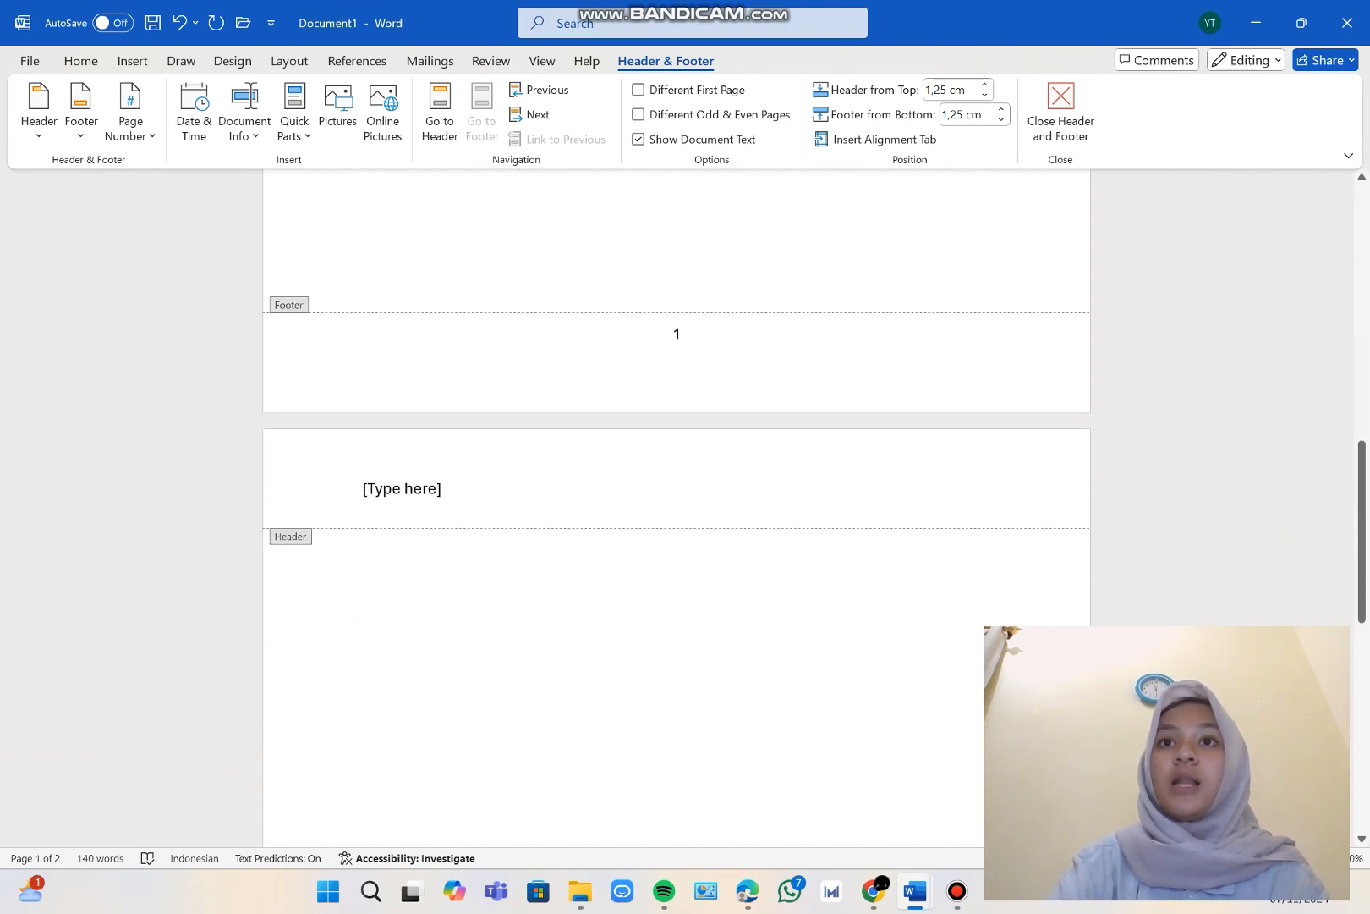
pyautogui.doubleClick(169, 508)
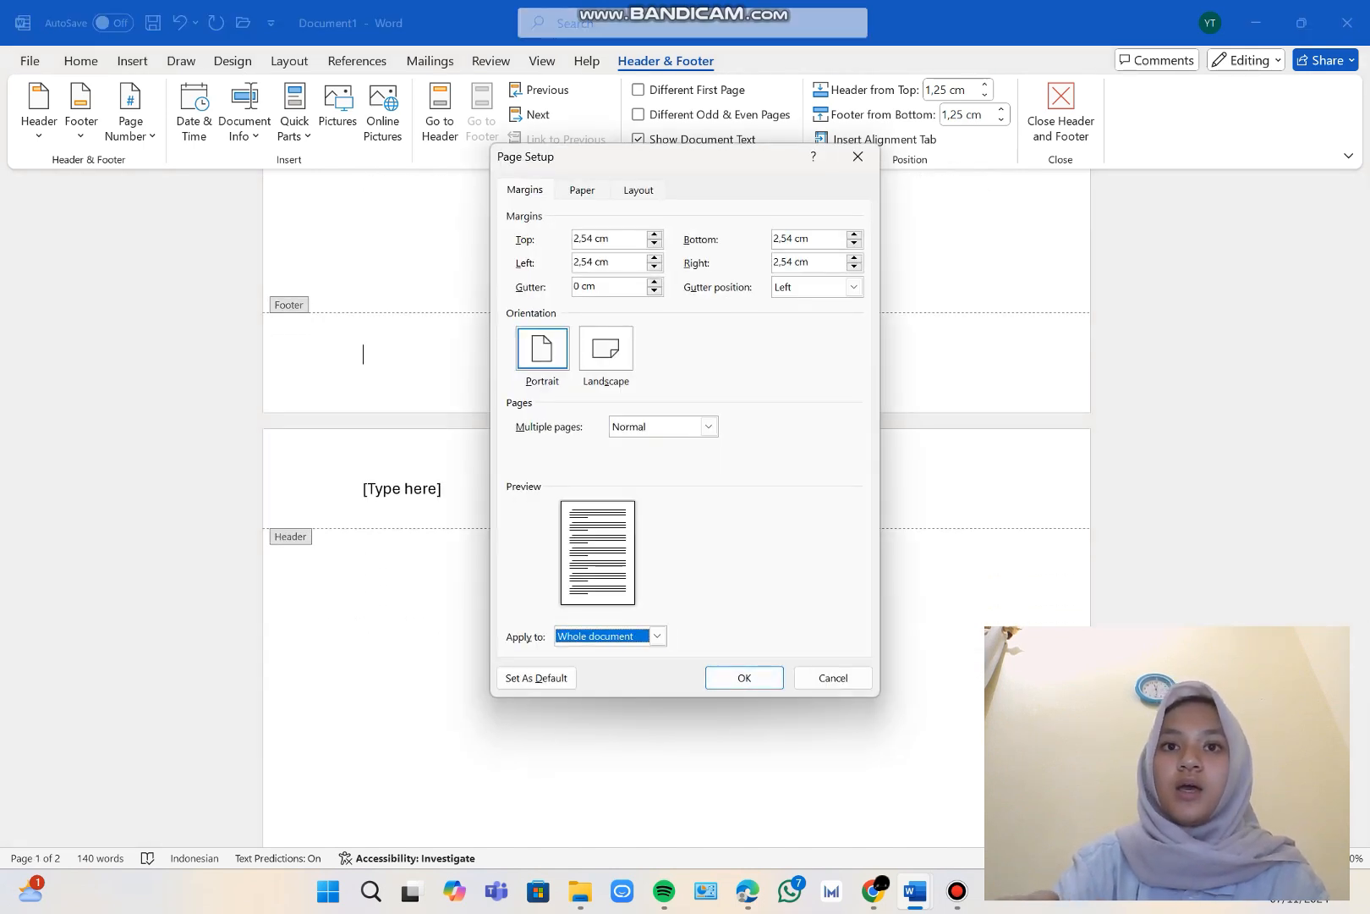
pyautogui.click(833, 677)
pyautogui.doubleClick(412, 741)
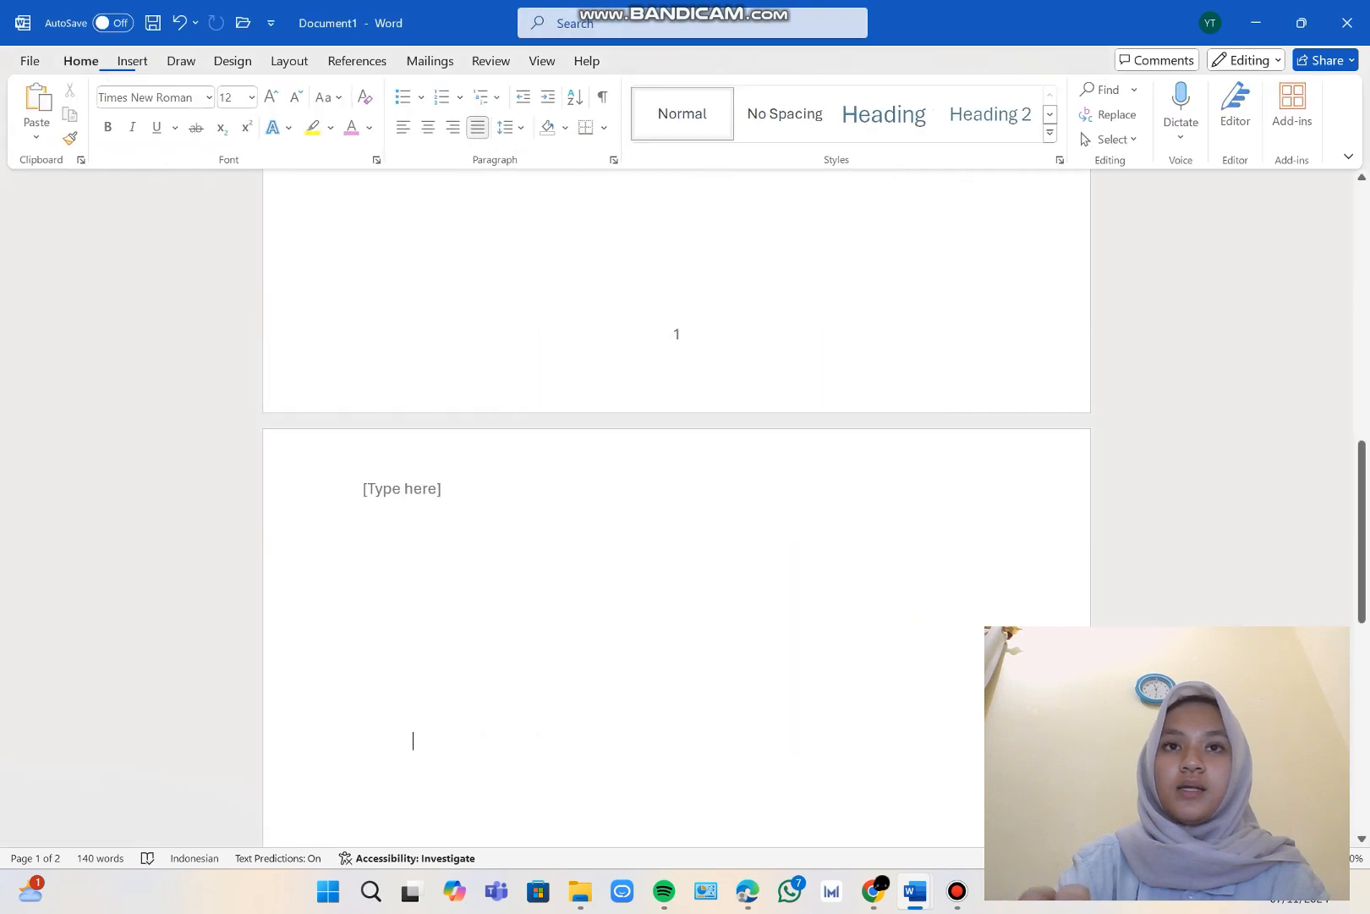
pyautogui.scroll(10, 677, 507)
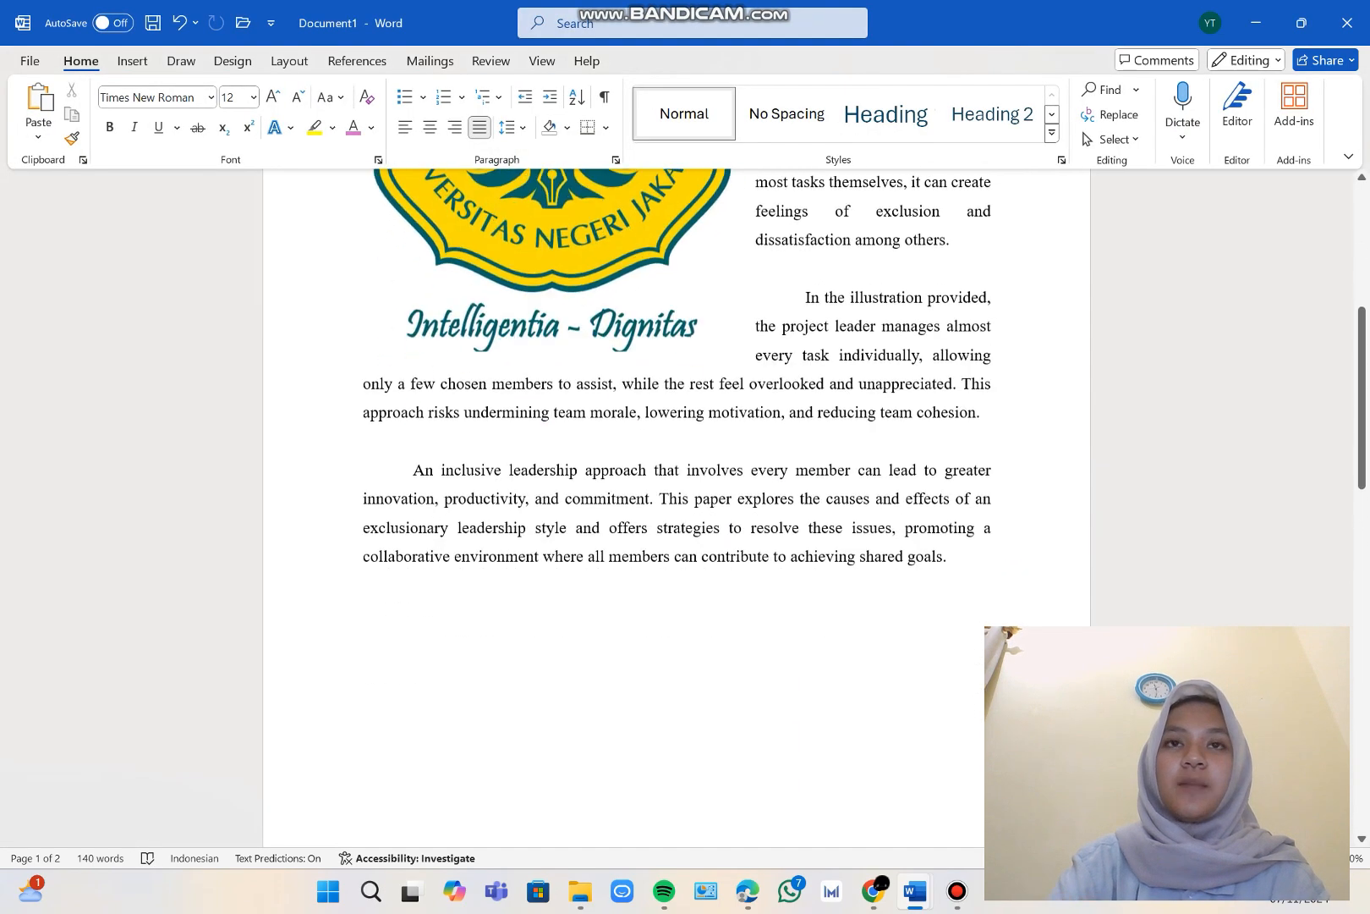
pyautogui.scroll(-4, 677, 508)
pyautogui.scroll(-15, 677, 507)
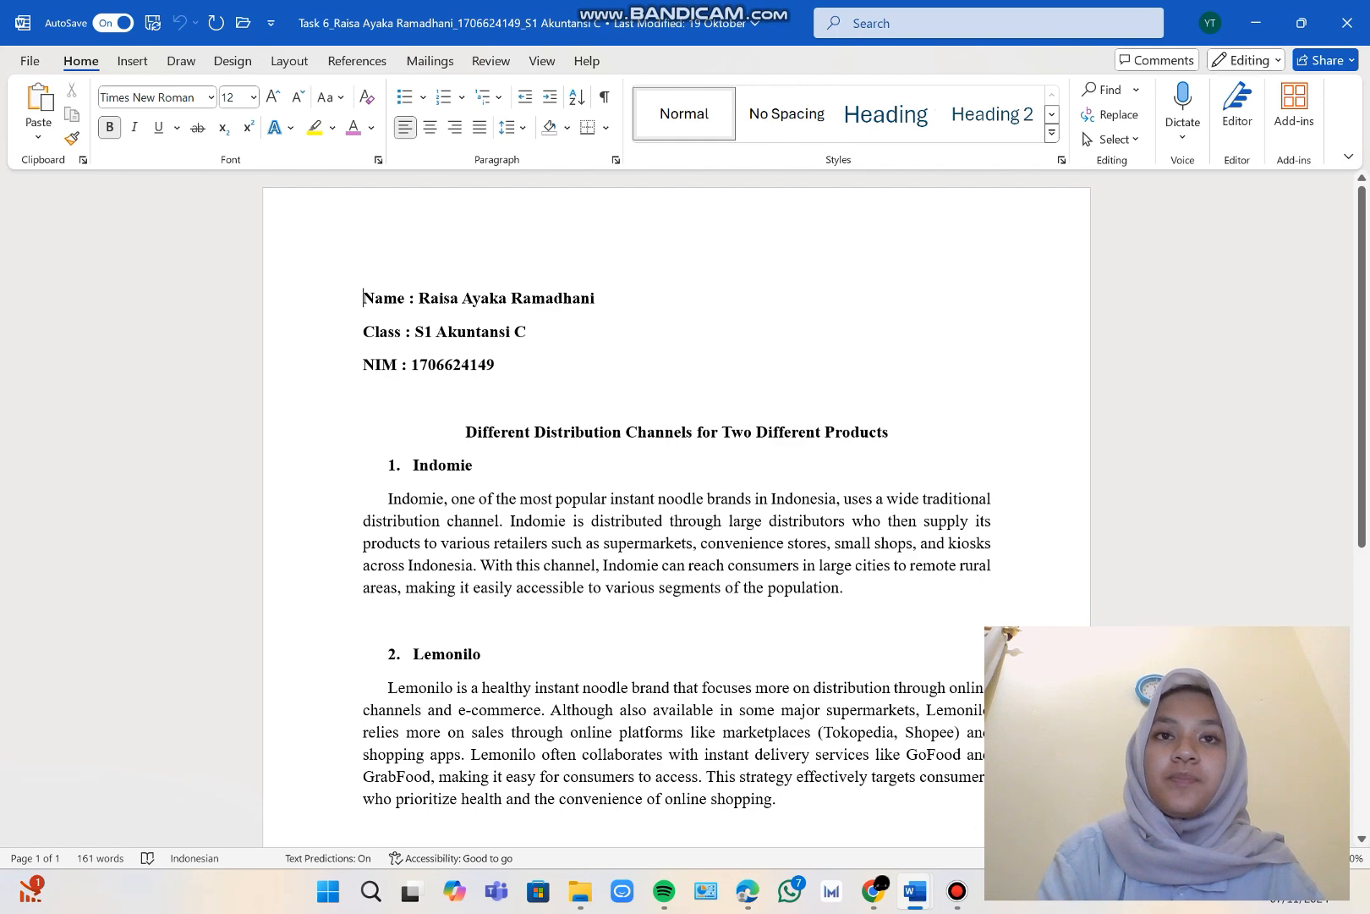
# Apply the Heading 1 style to the "Indomie" subheading in the Task 6 document.
pyautogui.scroll(-1, 677, 508)
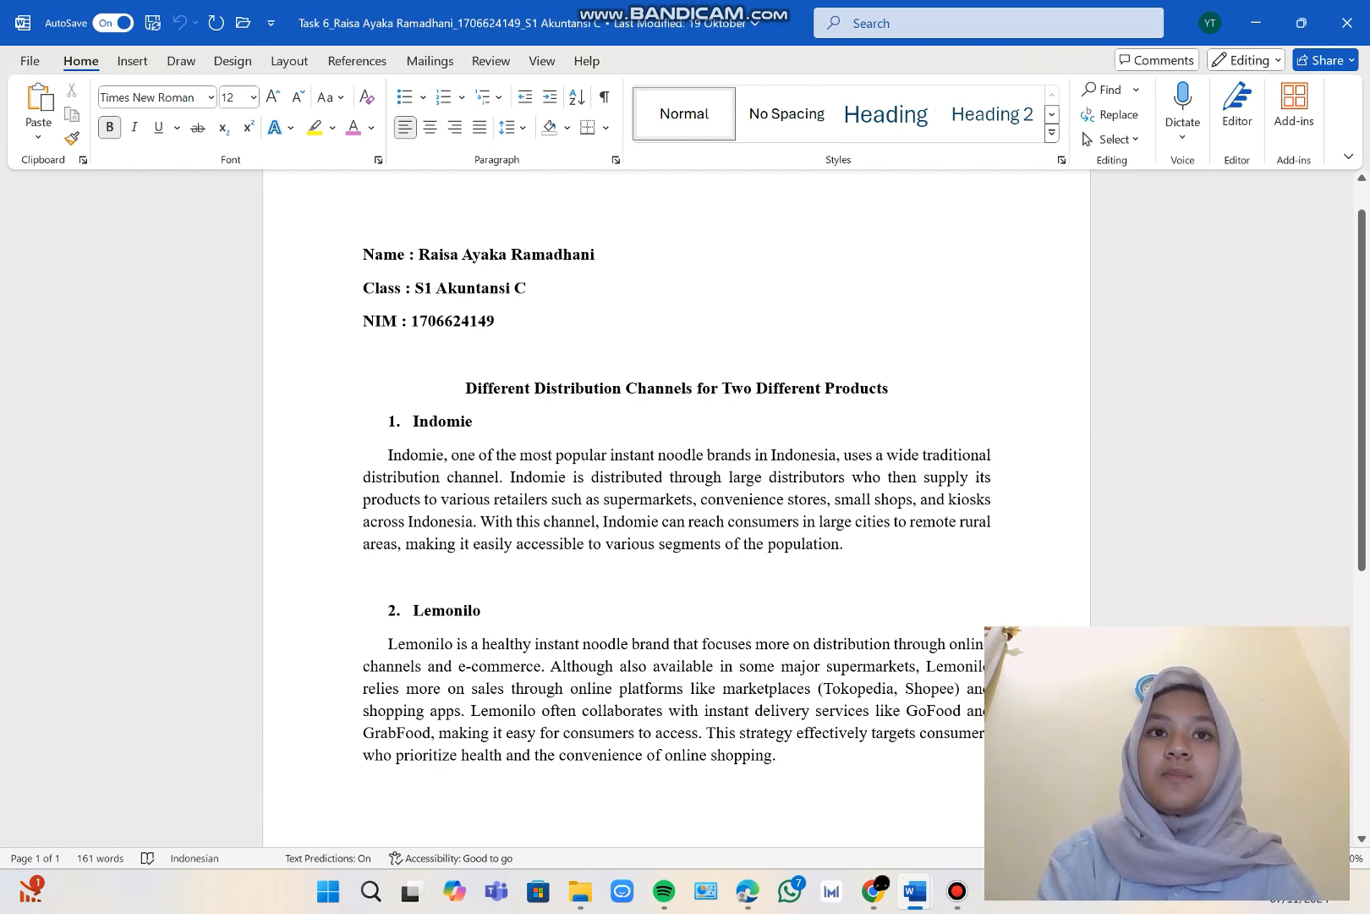
pyautogui.moveTo(474, 422); pyautogui.dragTo(412, 422)
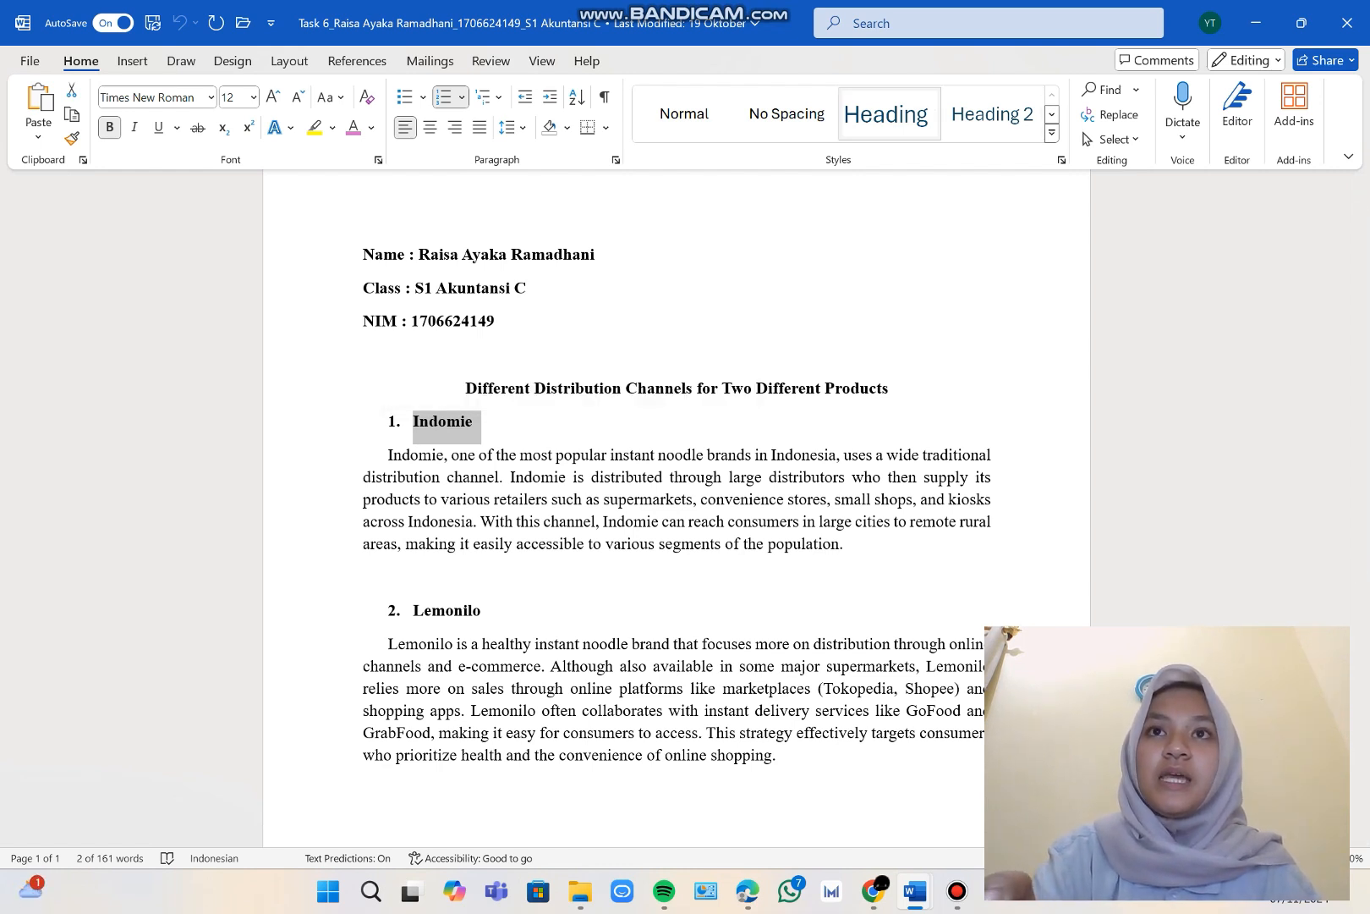
pyautogui.click(886, 113)
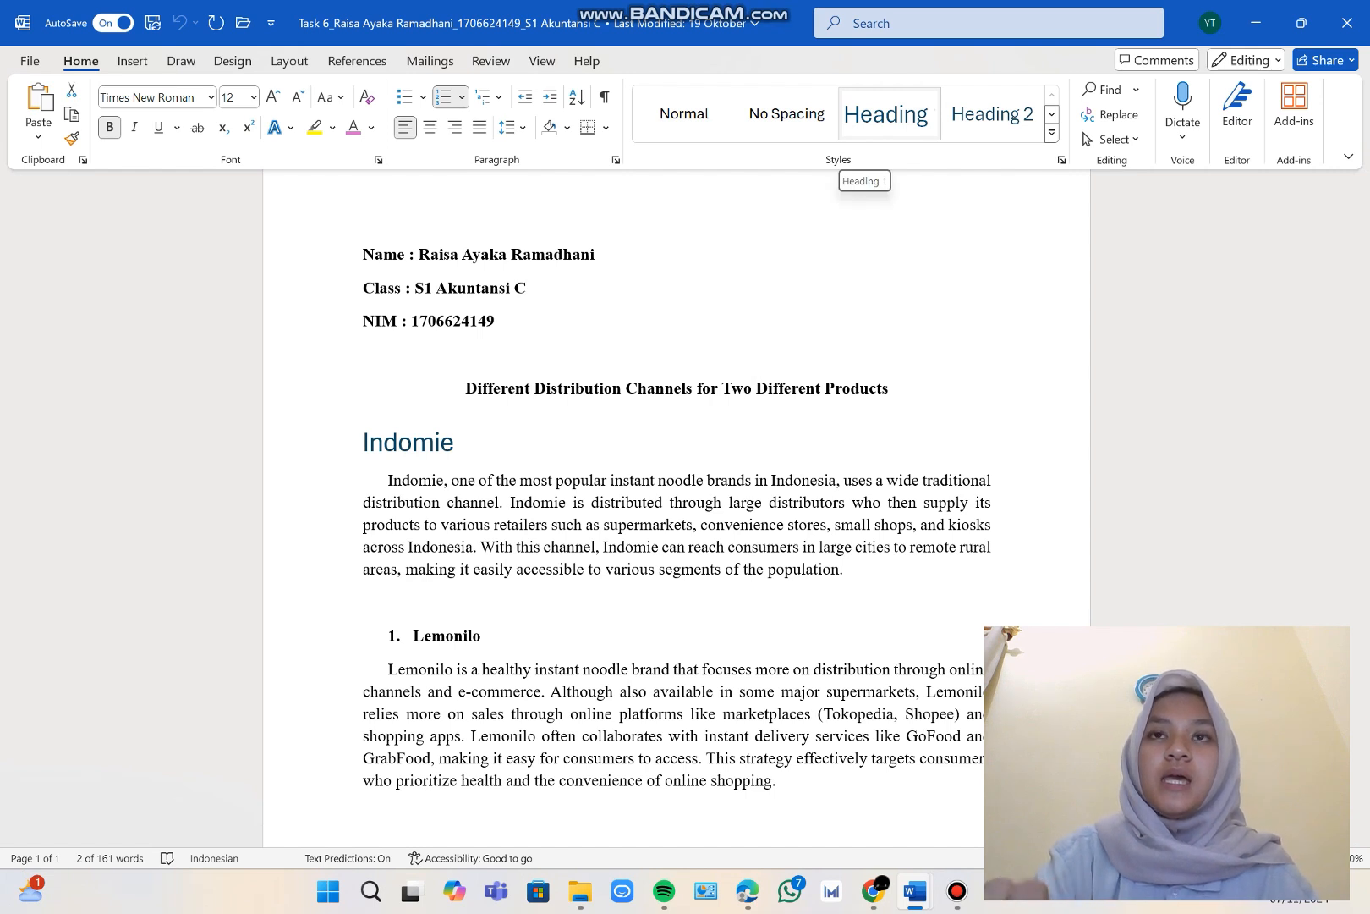
pyautogui.click(886, 114)
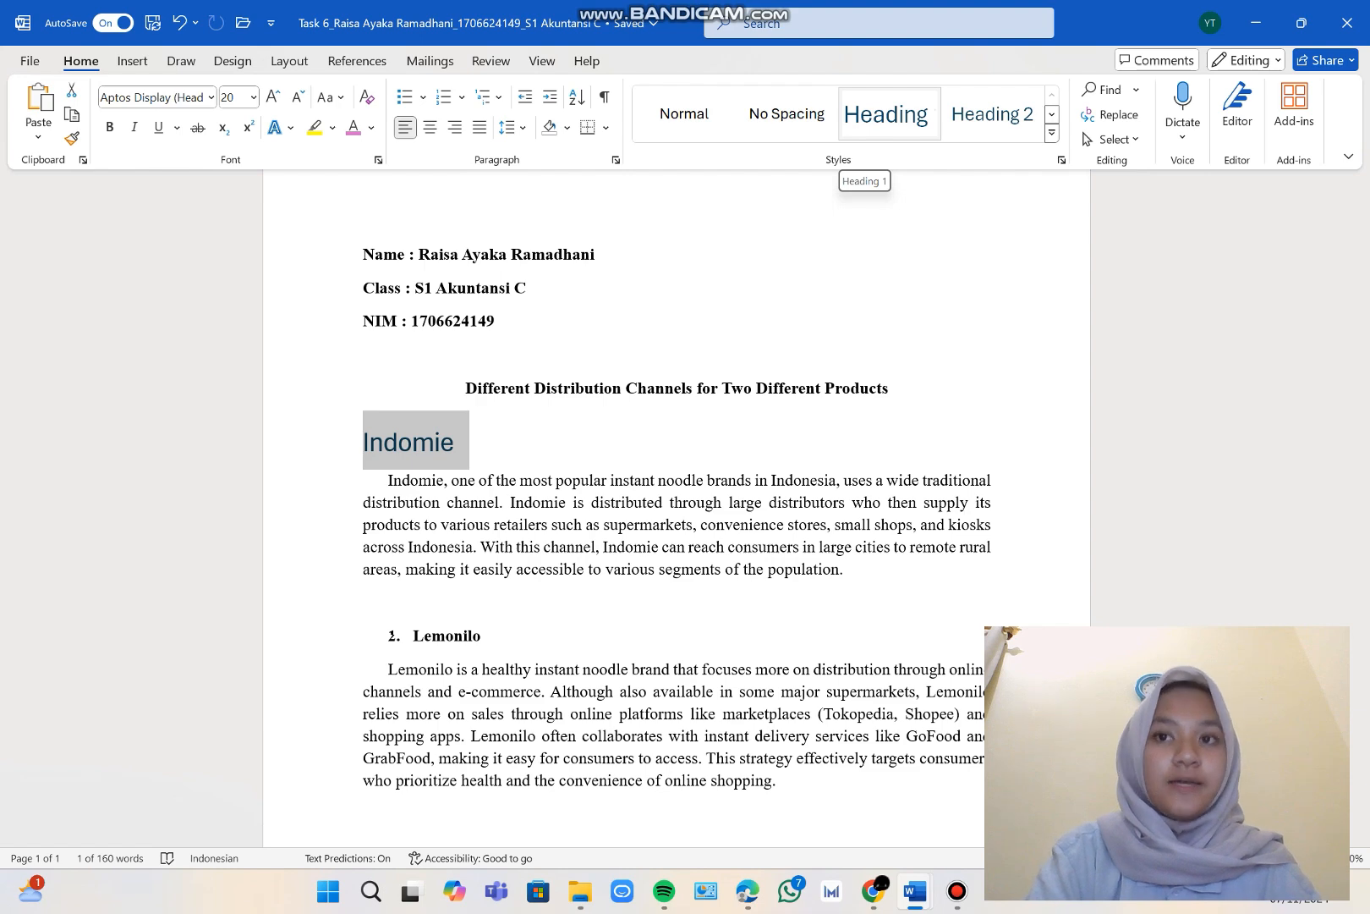
# Modify the Heading 1 style to Times New Roman, 12 pt, bold, with the Automatic font color.
pyautogui.rightClick(886, 116)
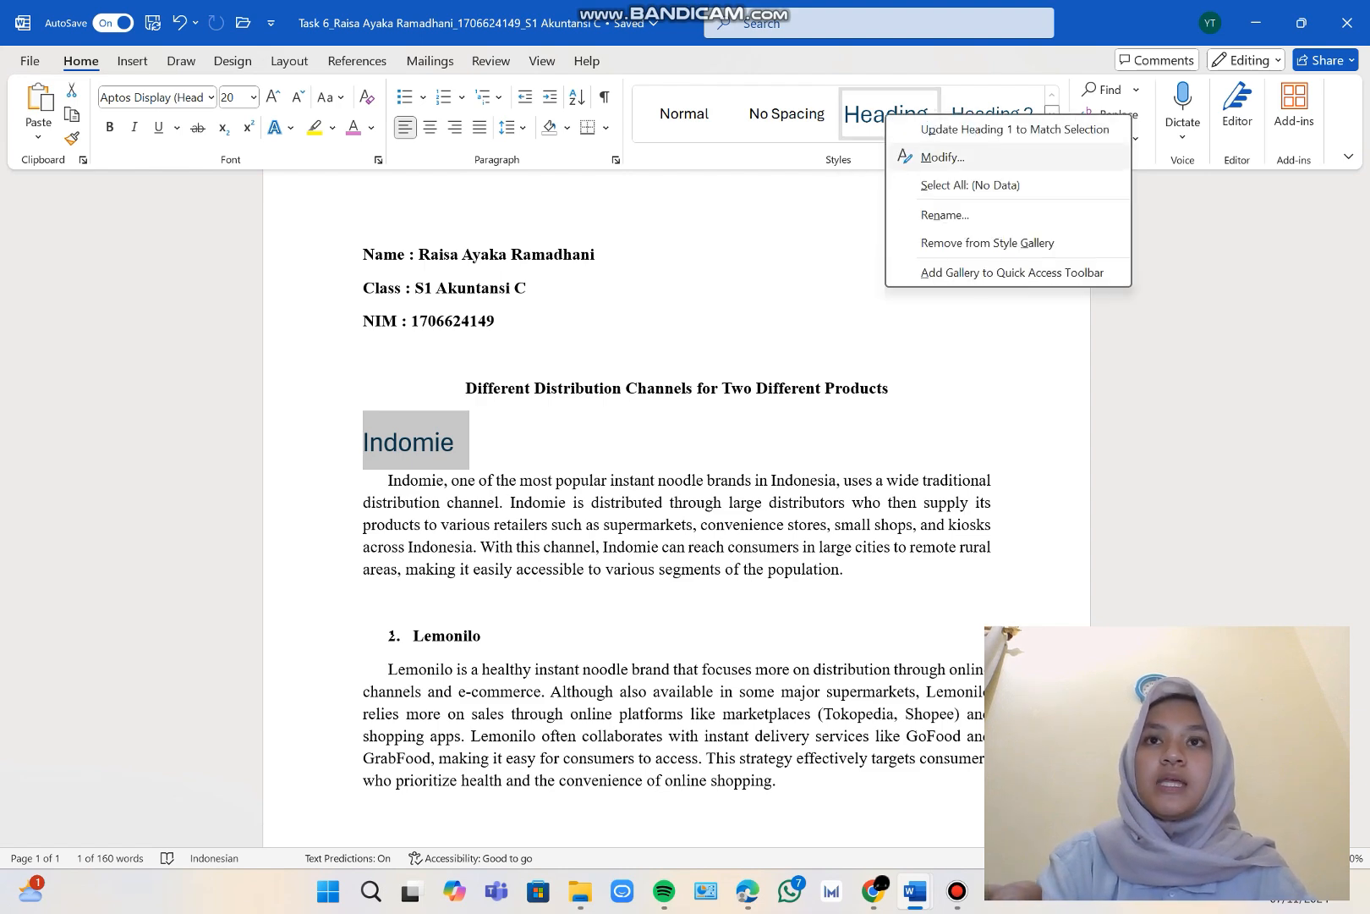
pyautogui.click(942, 158)
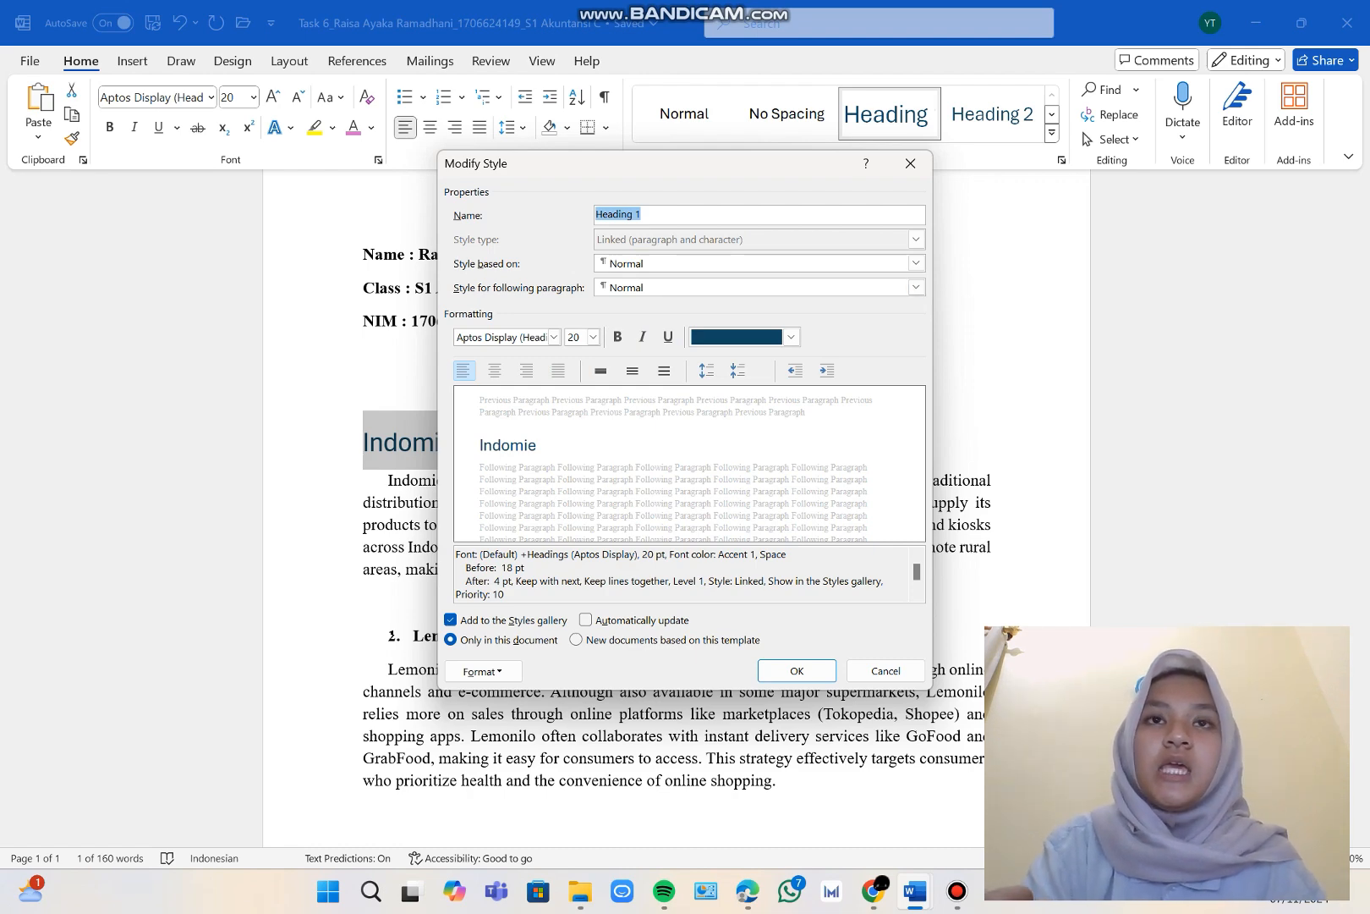
pyautogui.click(791, 337)
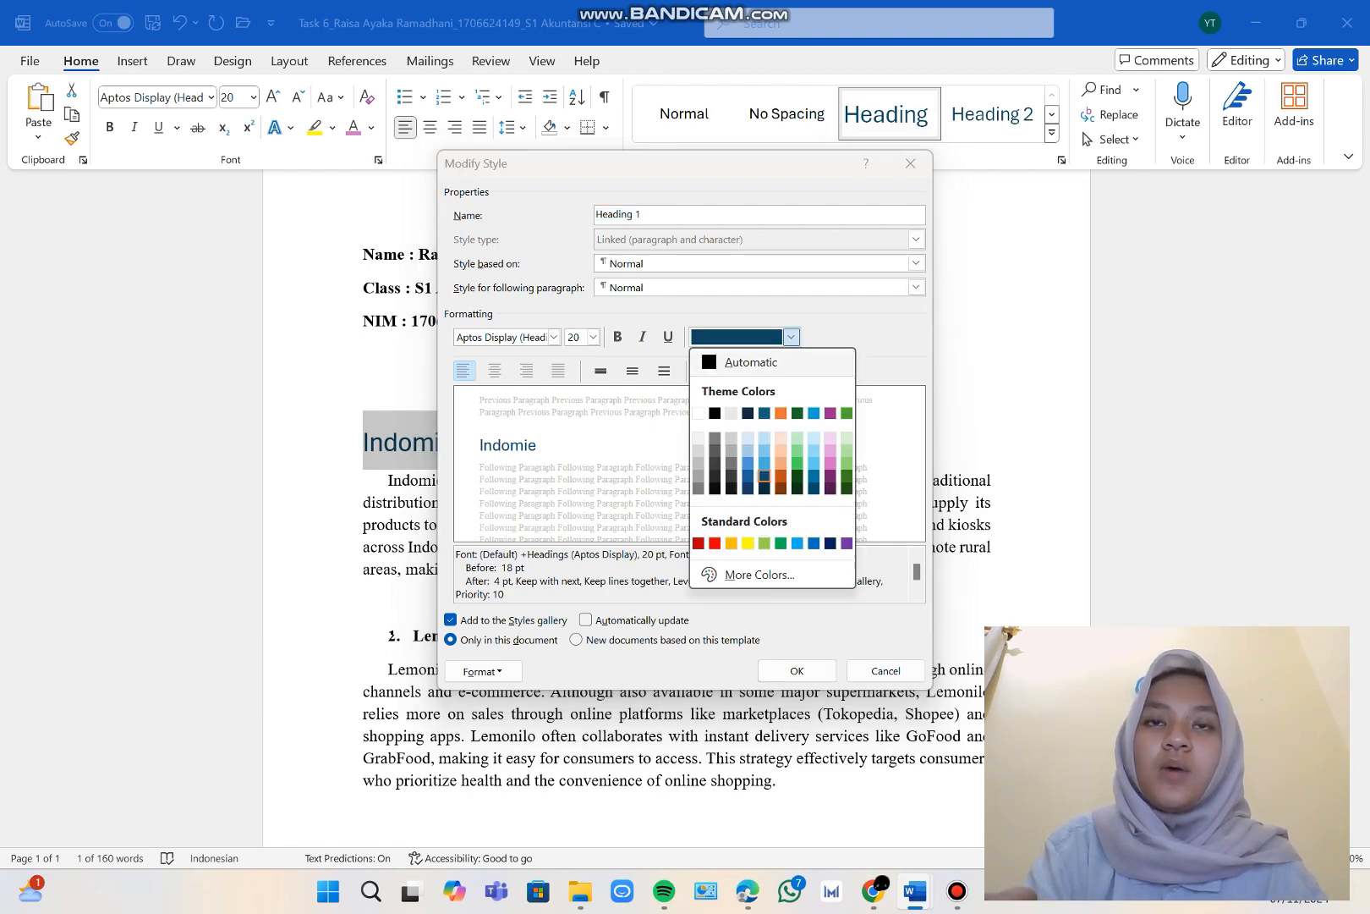
pyautogui.click(749, 362)
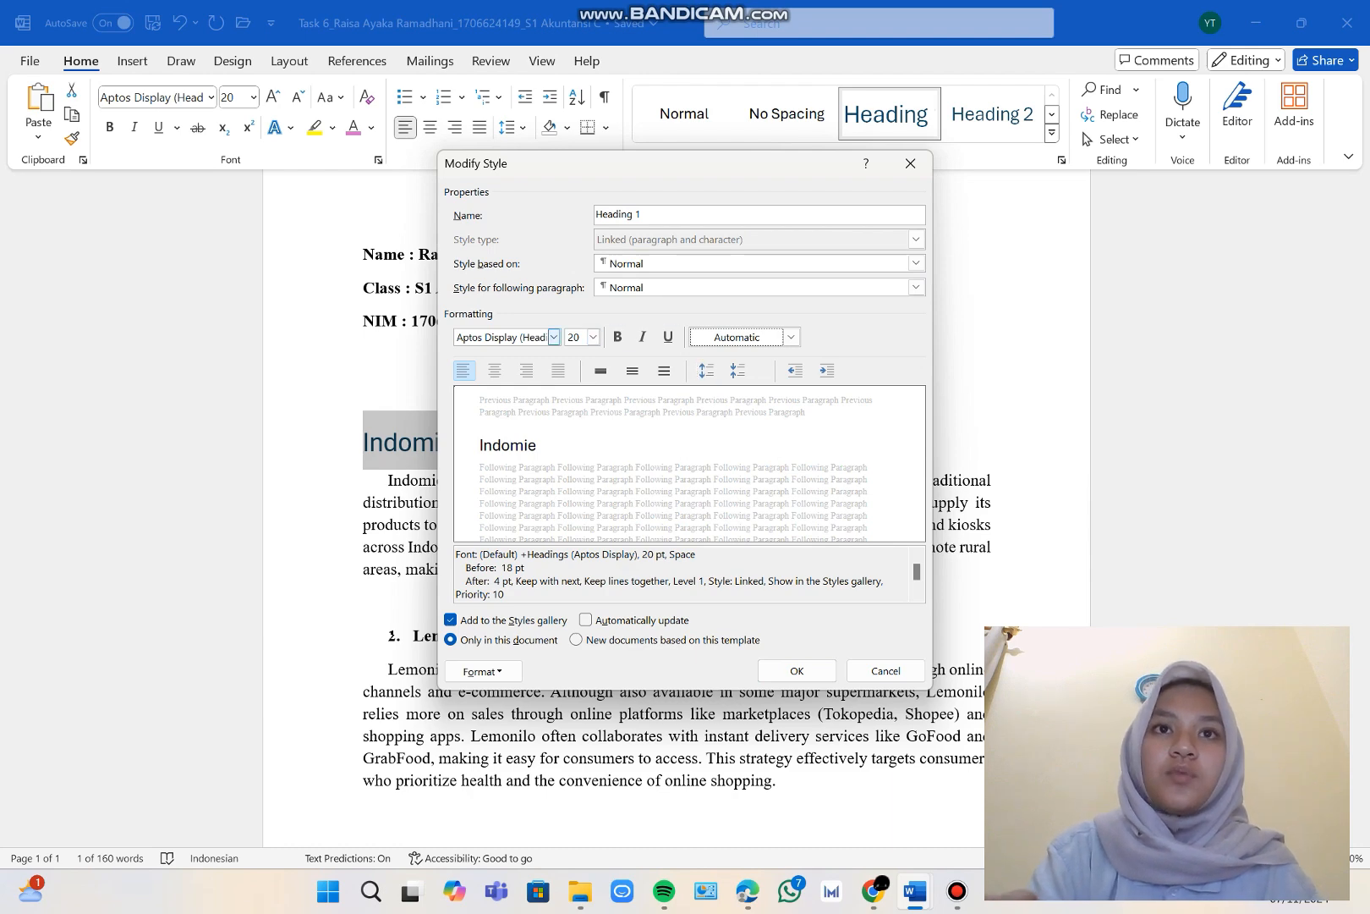
pyautogui.click(554, 337)
pyautogui.click(542, 426)
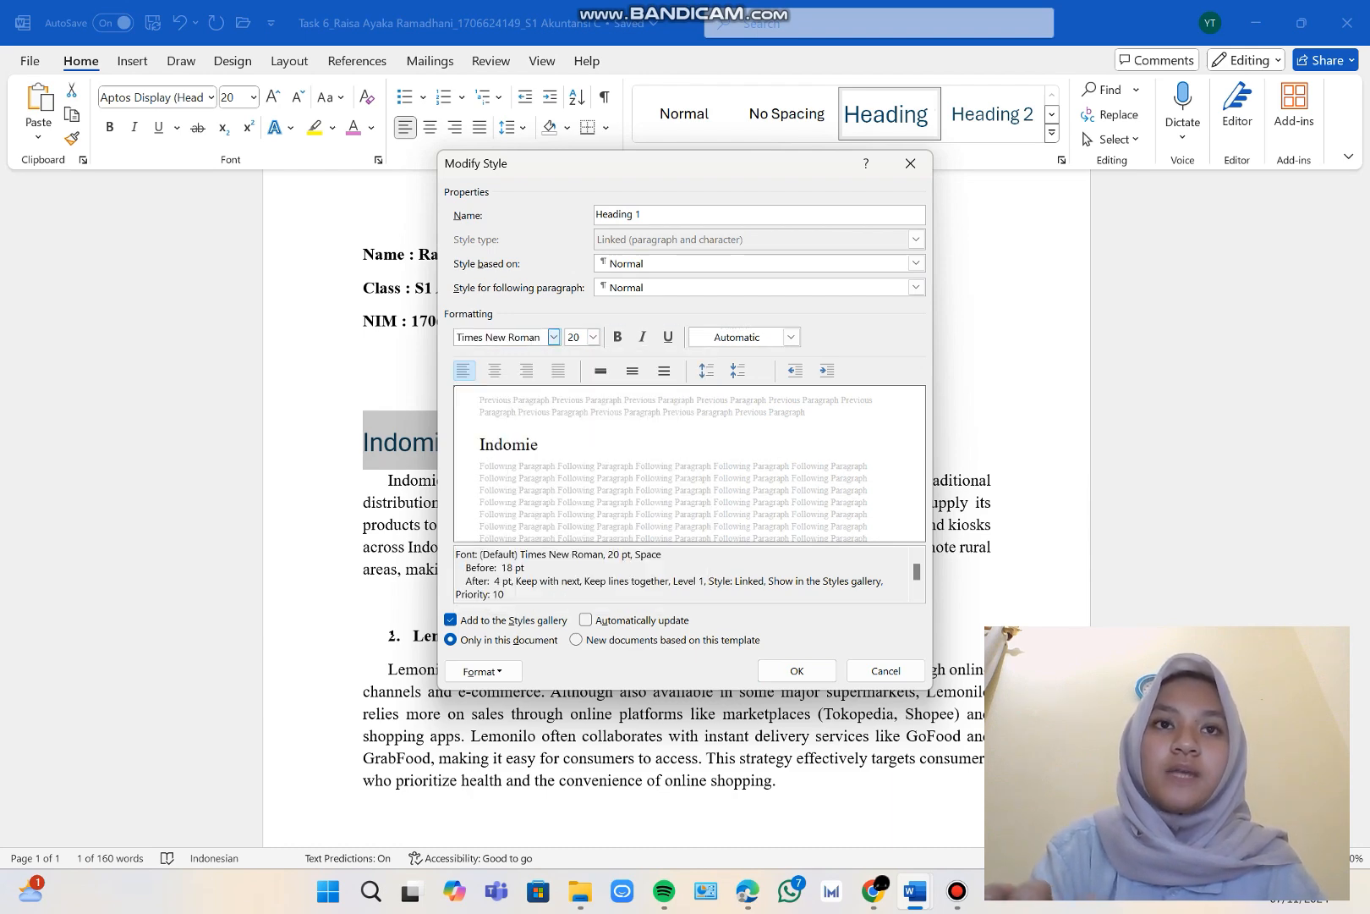
pyautogui.click(593, 336)
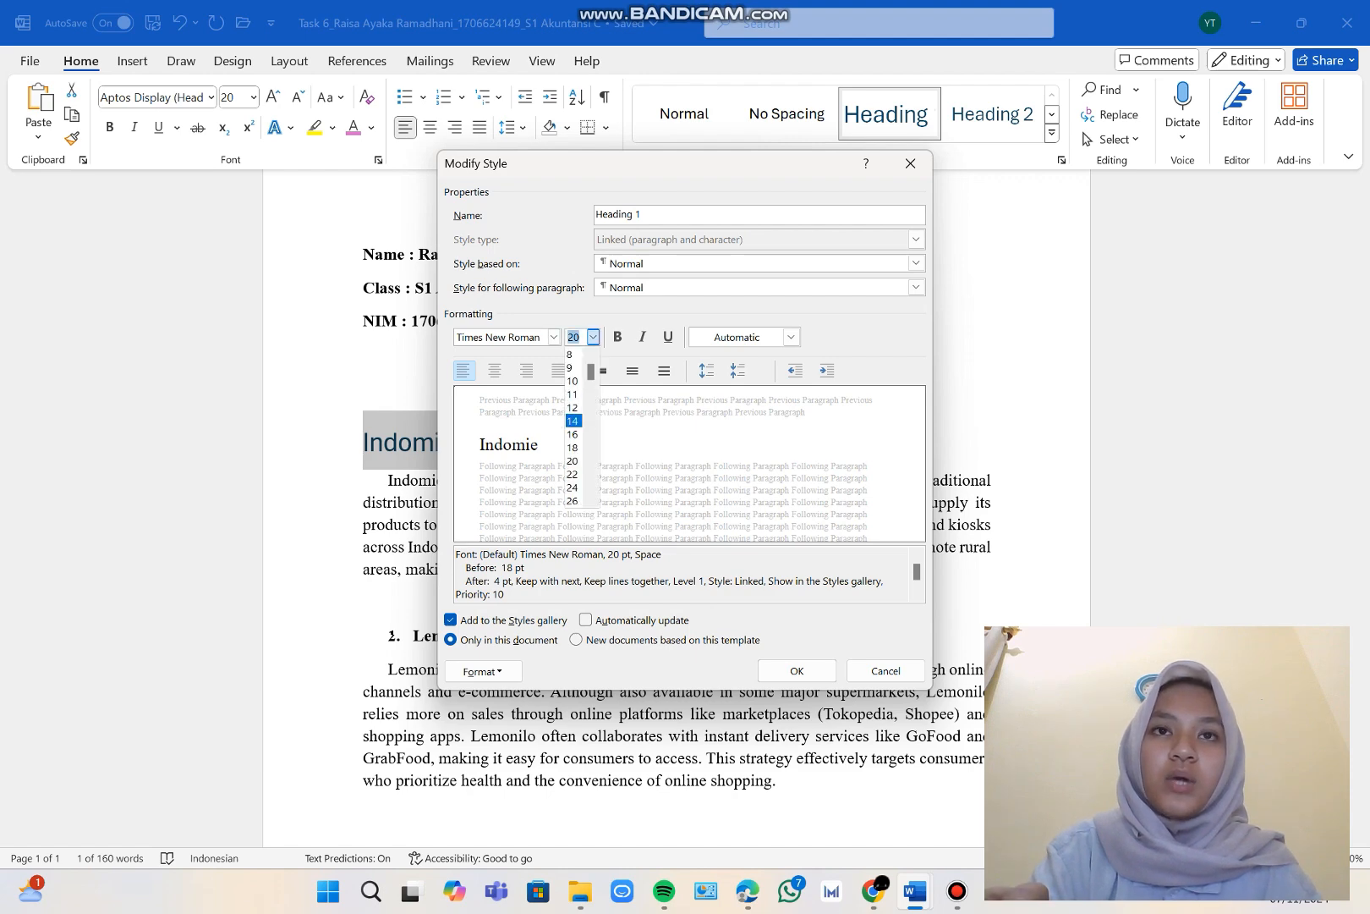
pyautogui.click(573, 407)
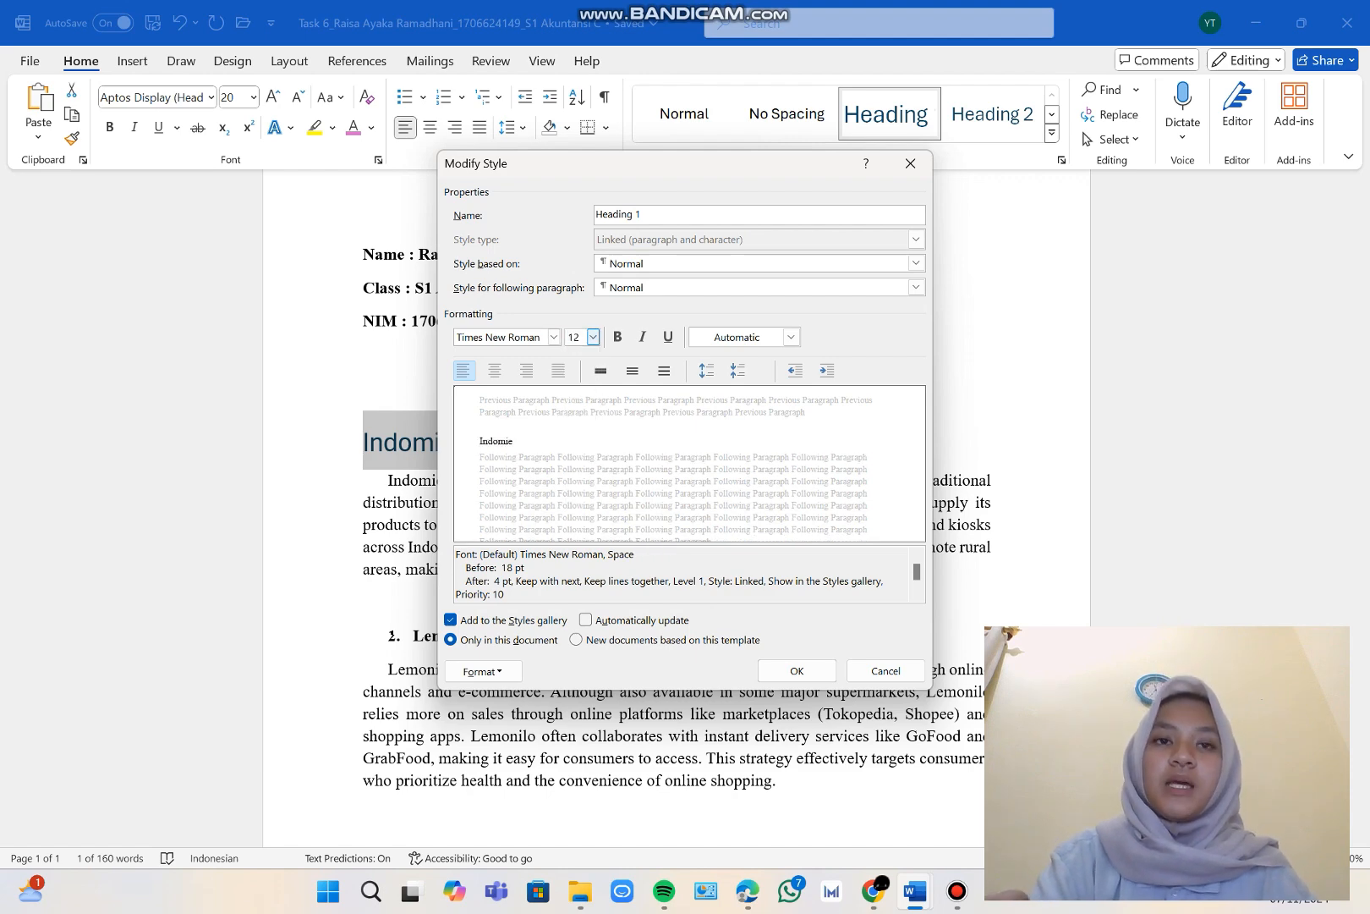
pyautogui.click(618, 336)
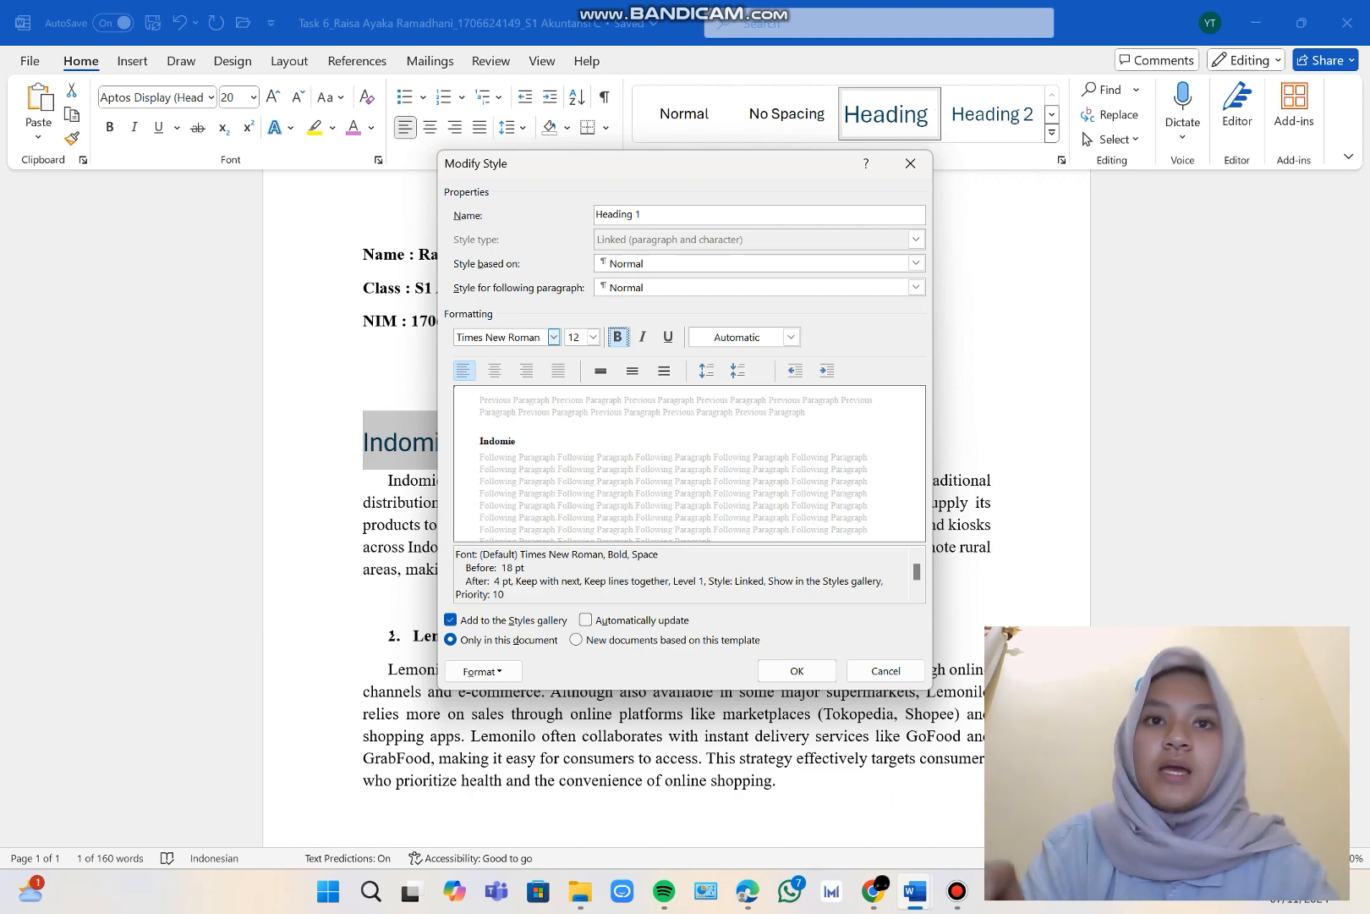
pyautogui.click(797, 670)
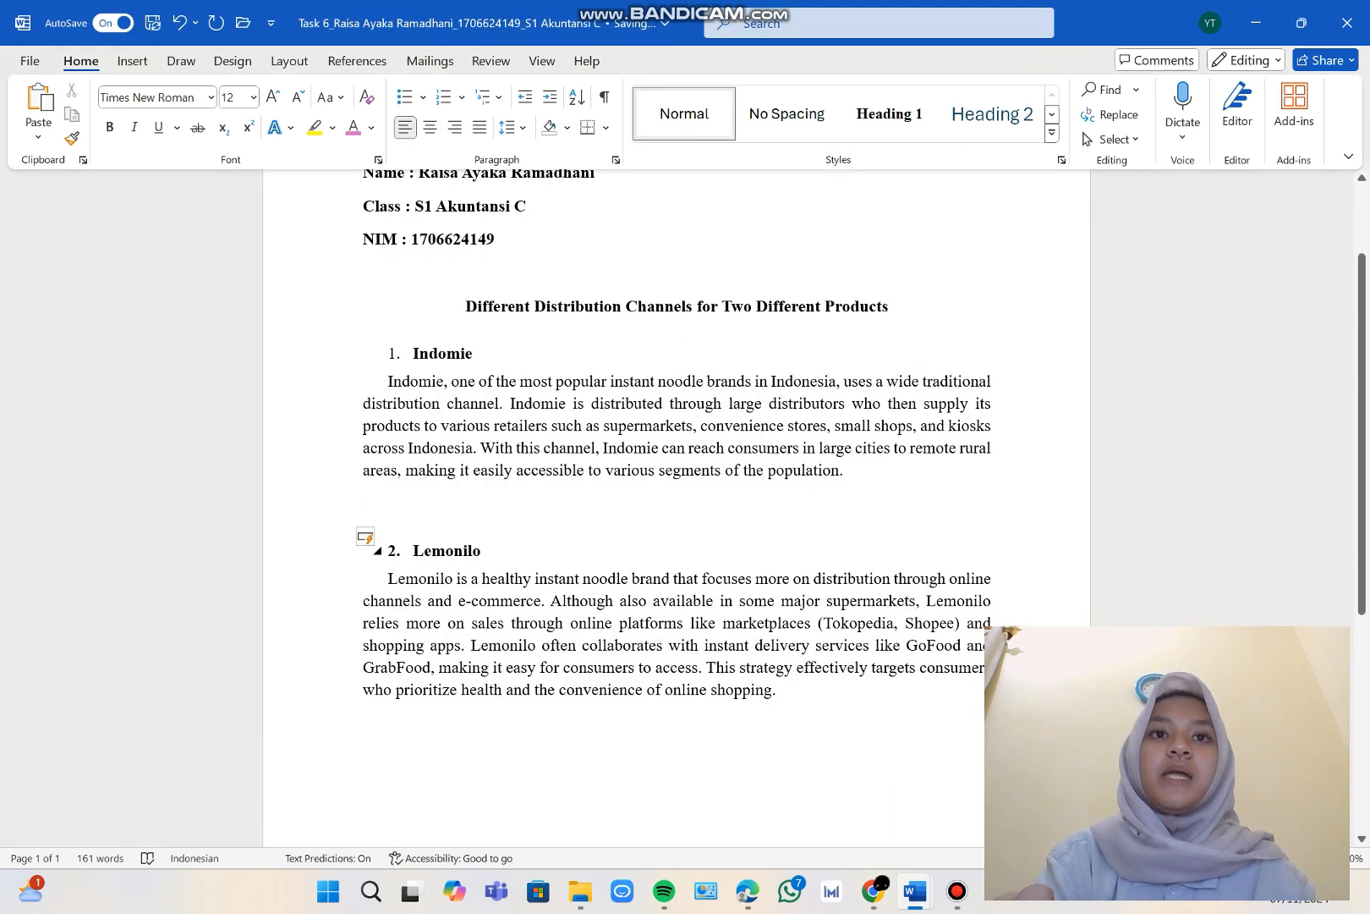
# Apply the Heading 2 style to the "Lemonilo" subheading.
pyautogui.click(483, 551)
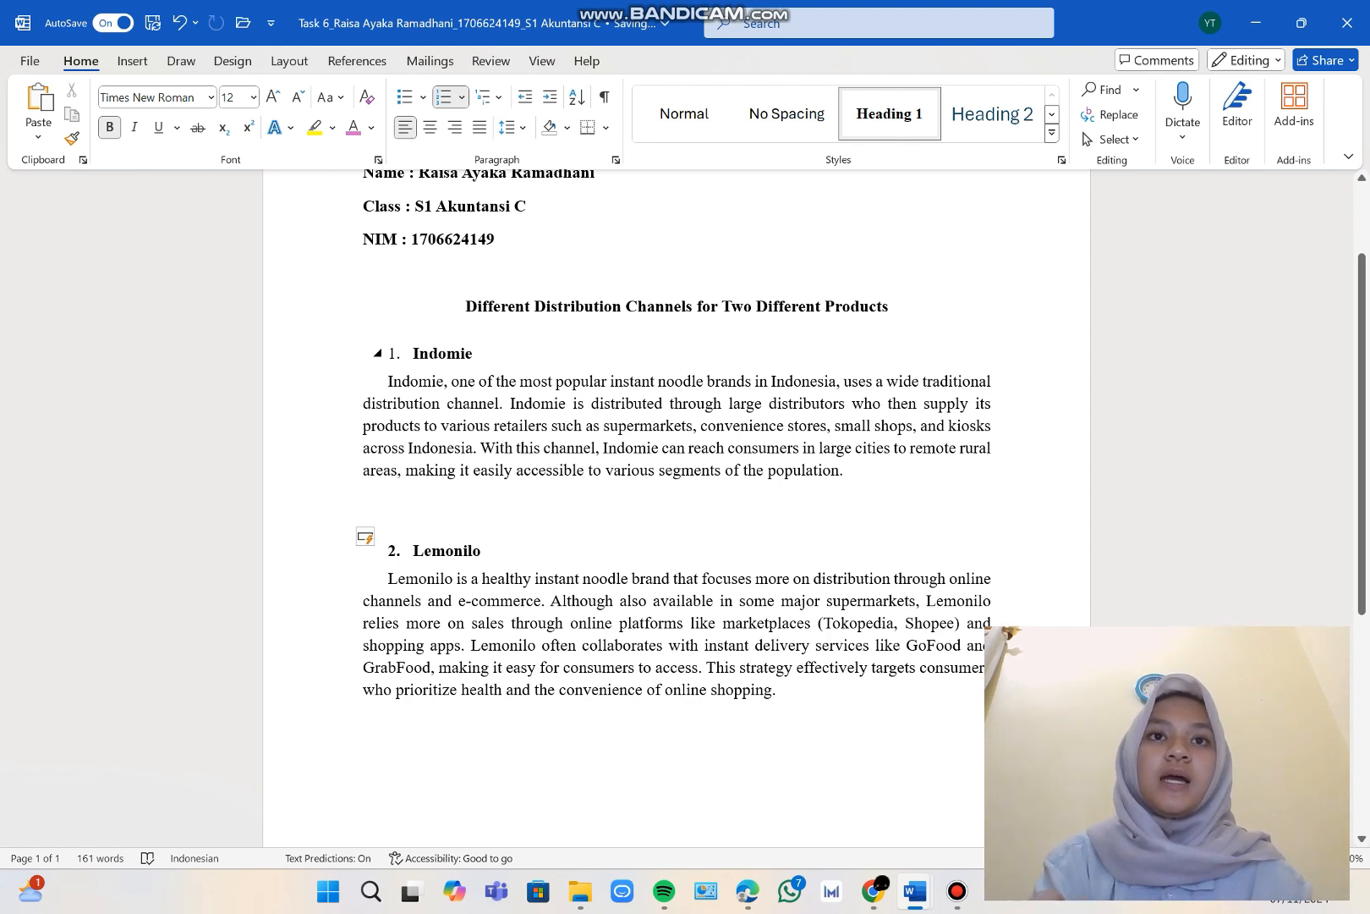
pyautogui.moveTo(473, 354); pyautogui.dragTo(413, 354)
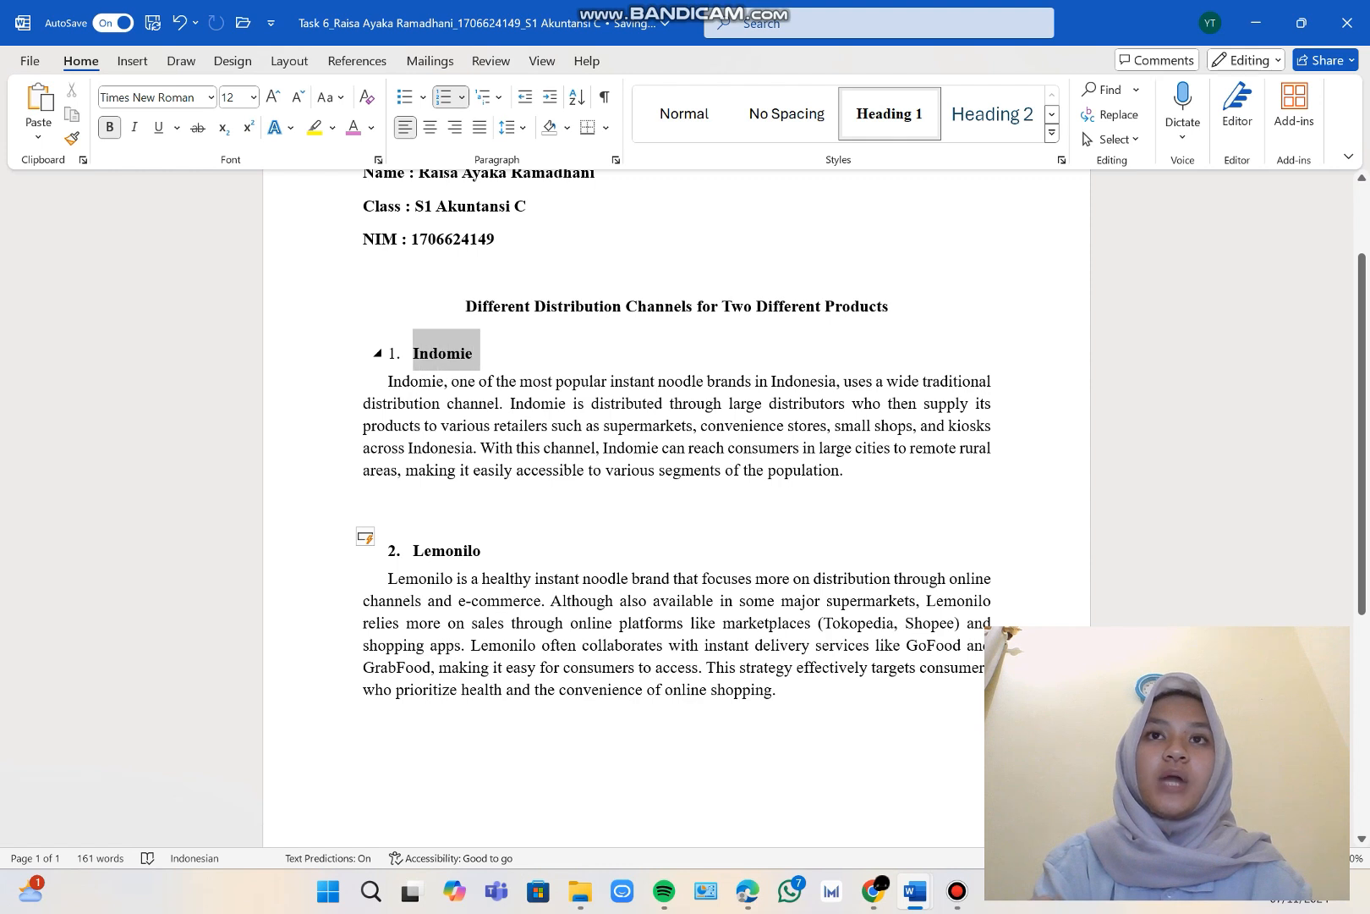
pyautogui.moveTo(482, 551); pyautogui.dragTo(414, 551)
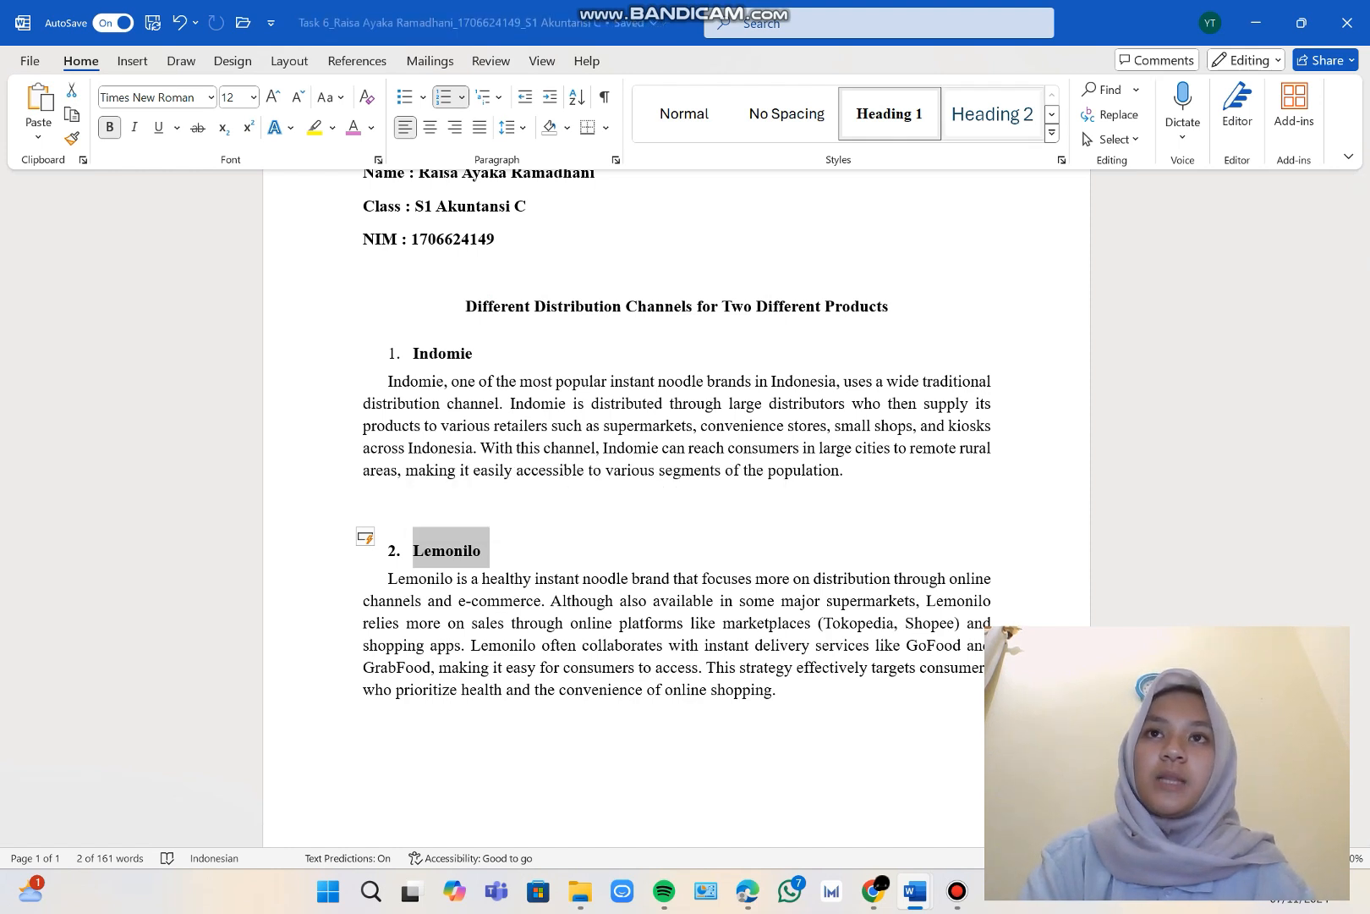
pyautogui.click(992, 114)
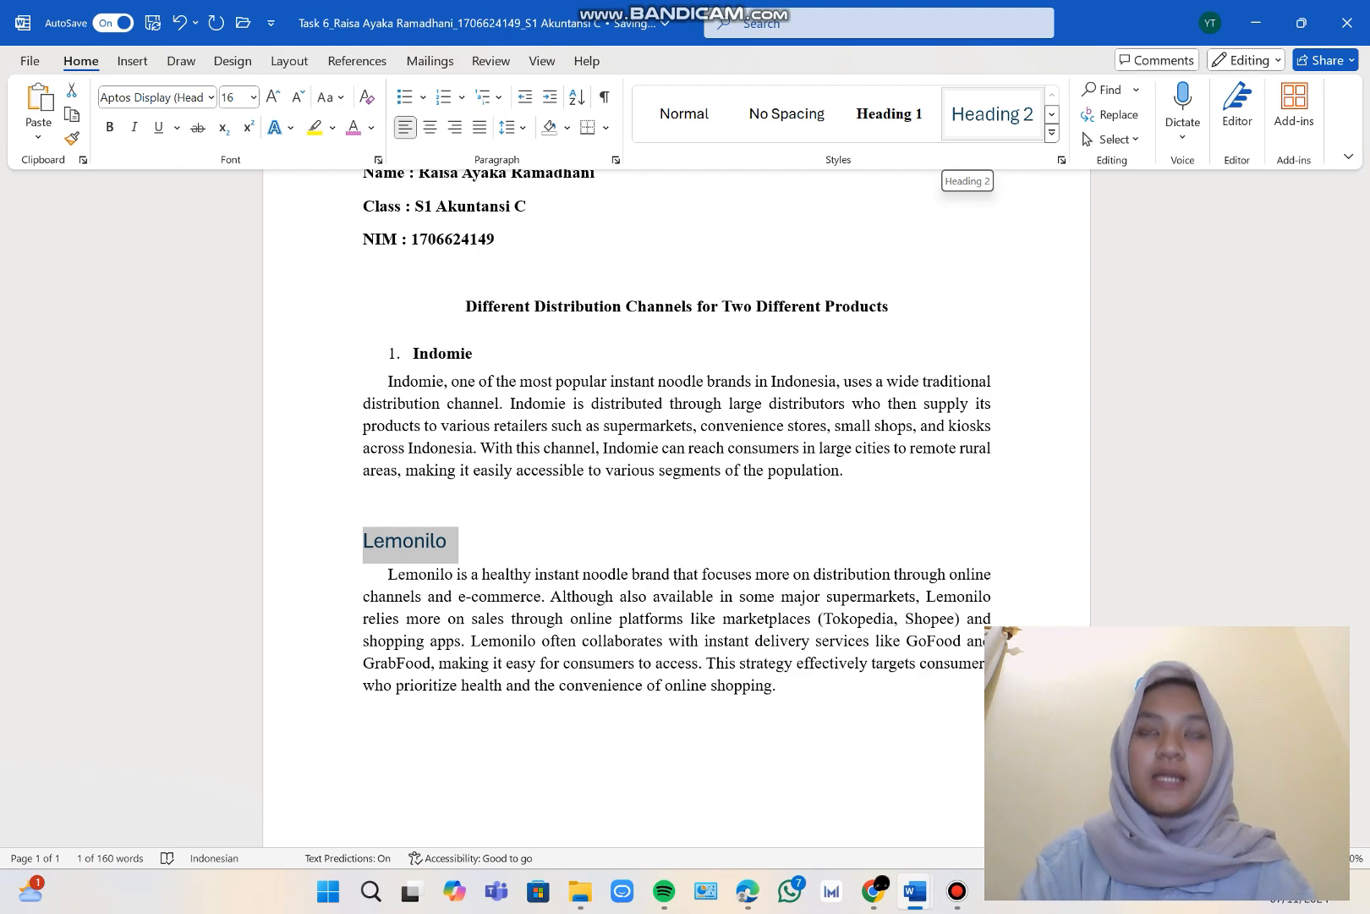
# Modify the Heading 2 style to Times New Roman, 11 pt, with the Automatic font color, and number the "Lemonilo" subheading.
pyautogui.rightClick(993, 117)
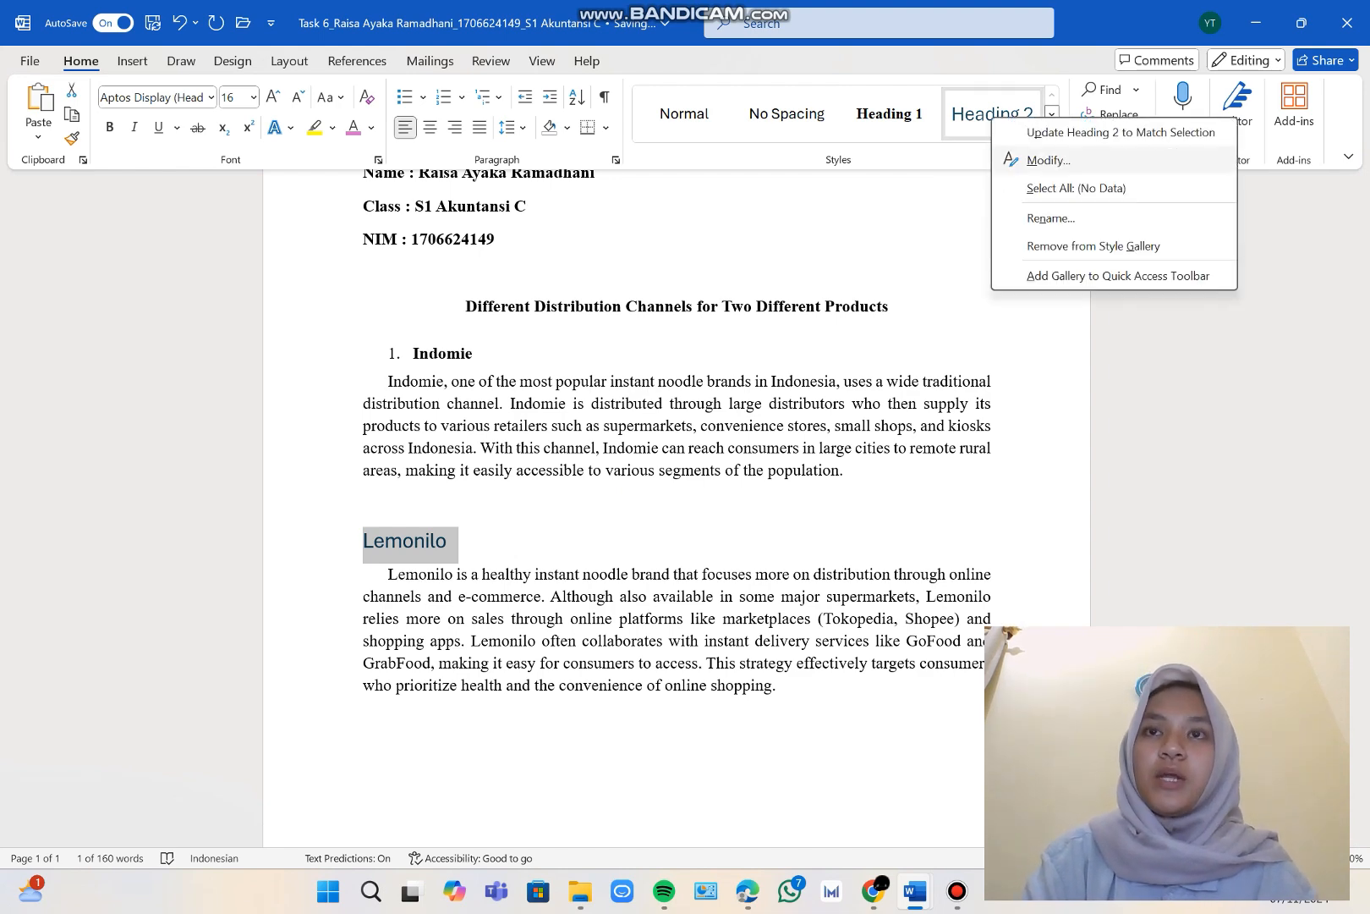
pyautogui.click(1049, 160)
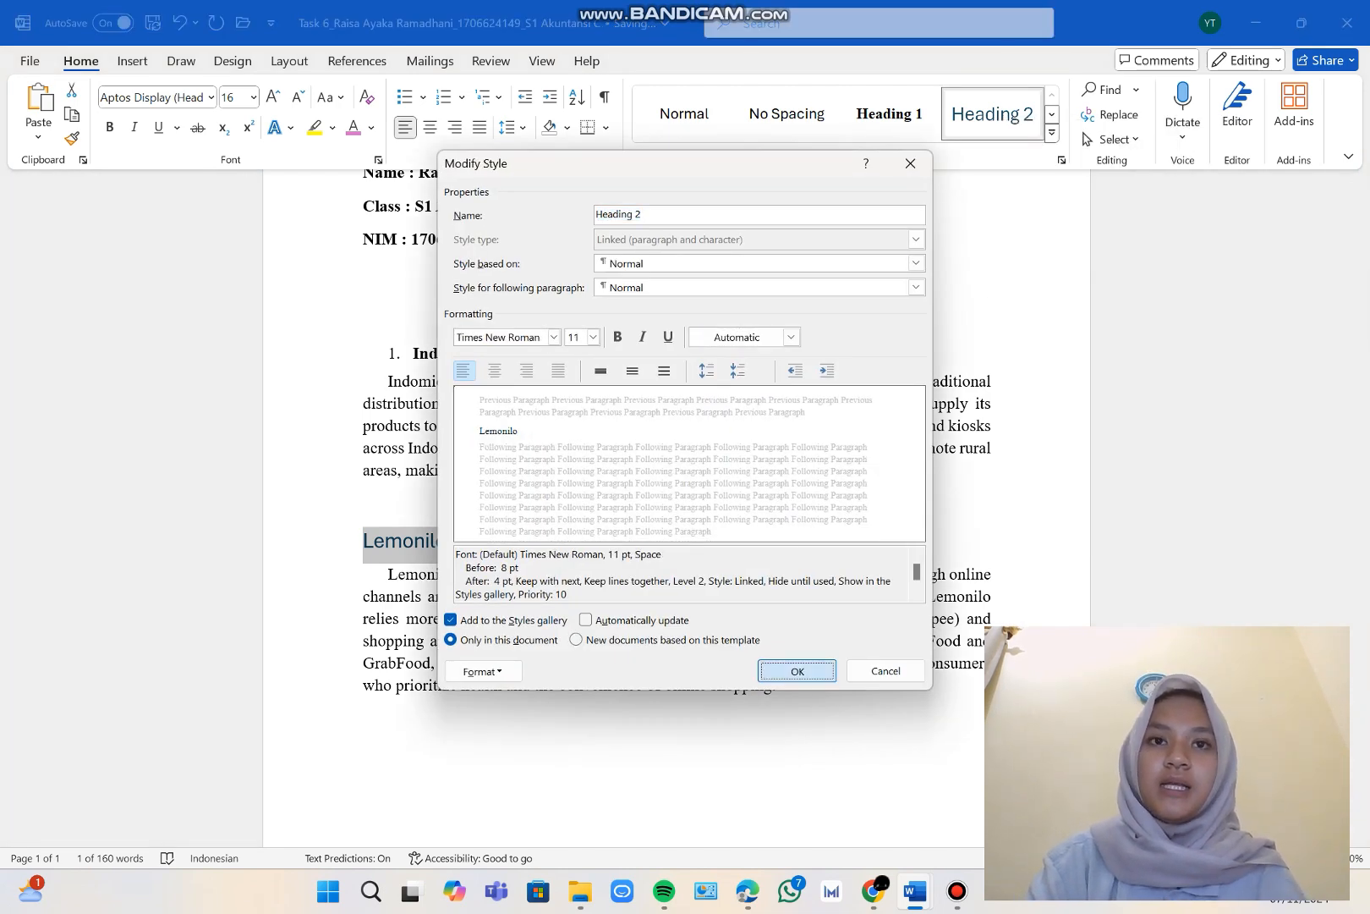
pyautogui.click(797, 670)
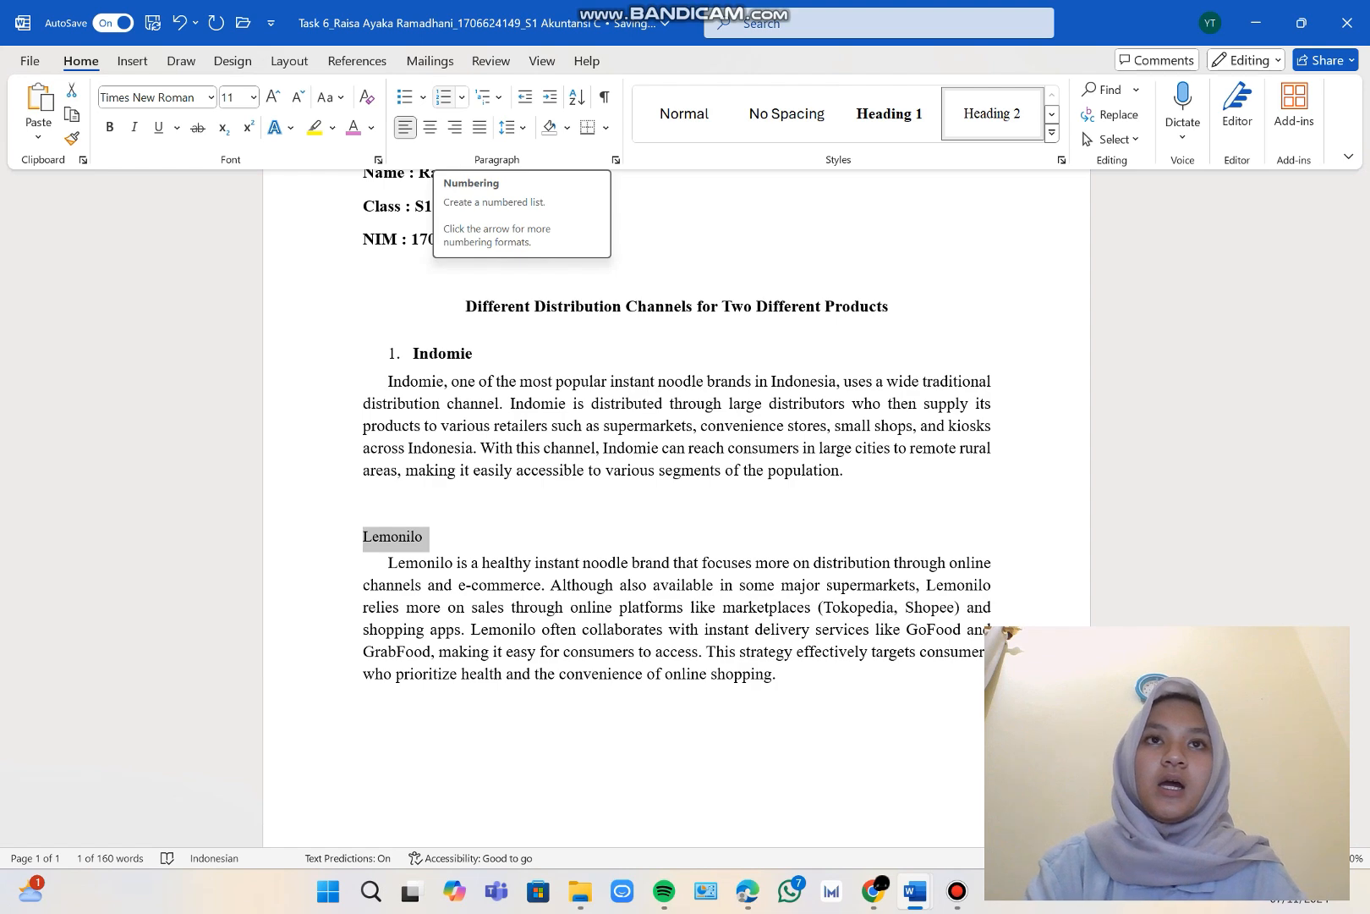
pyautogui.click(443, 96)
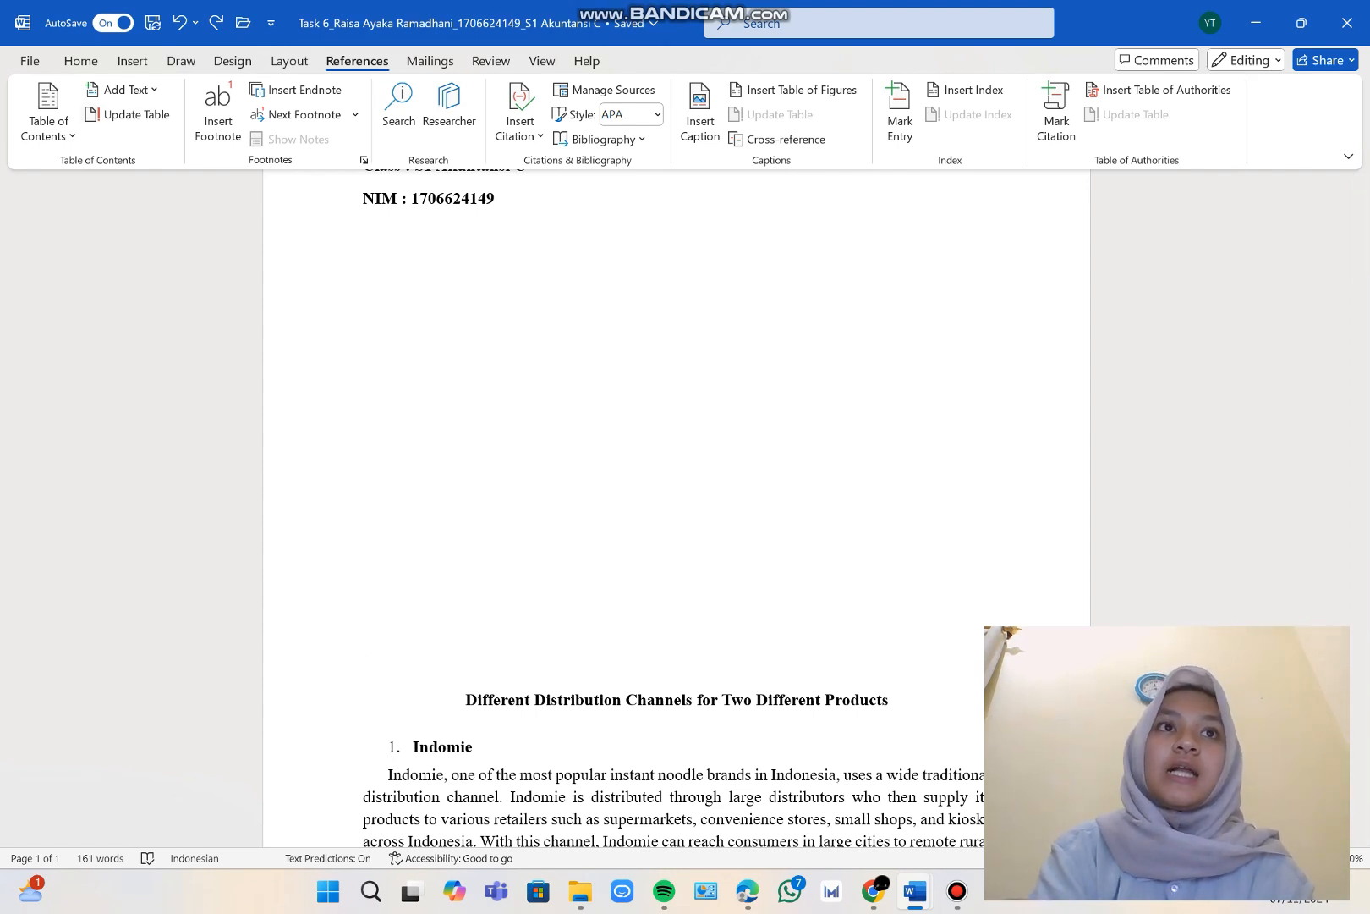
# Insert an Automatic Table 1 table of contents above the "Different Distribution Channels for Two Different Products" title.
pyautogui.click(48, 114)
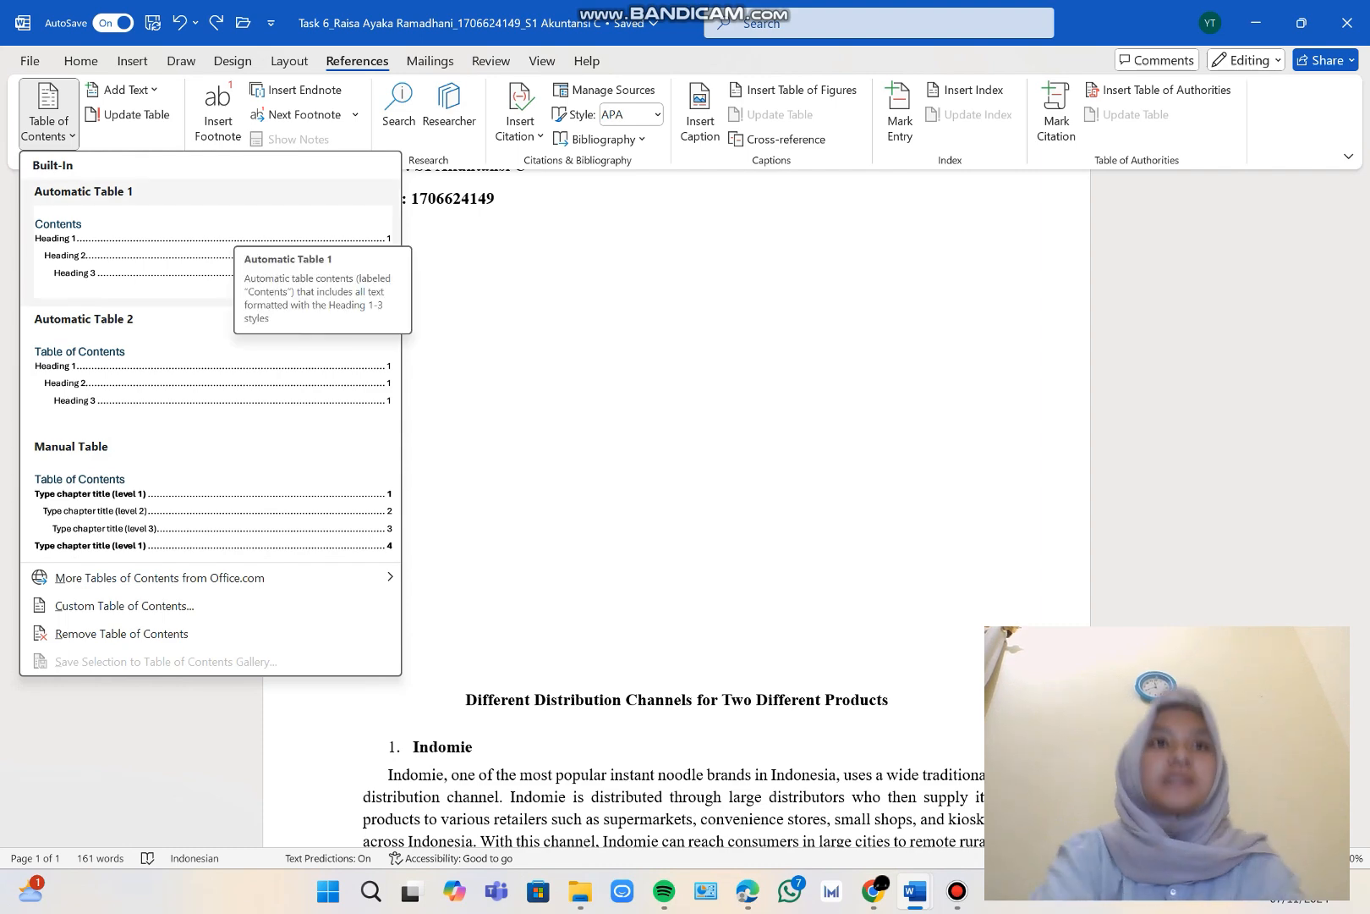
pyautogui.click(232, 237)
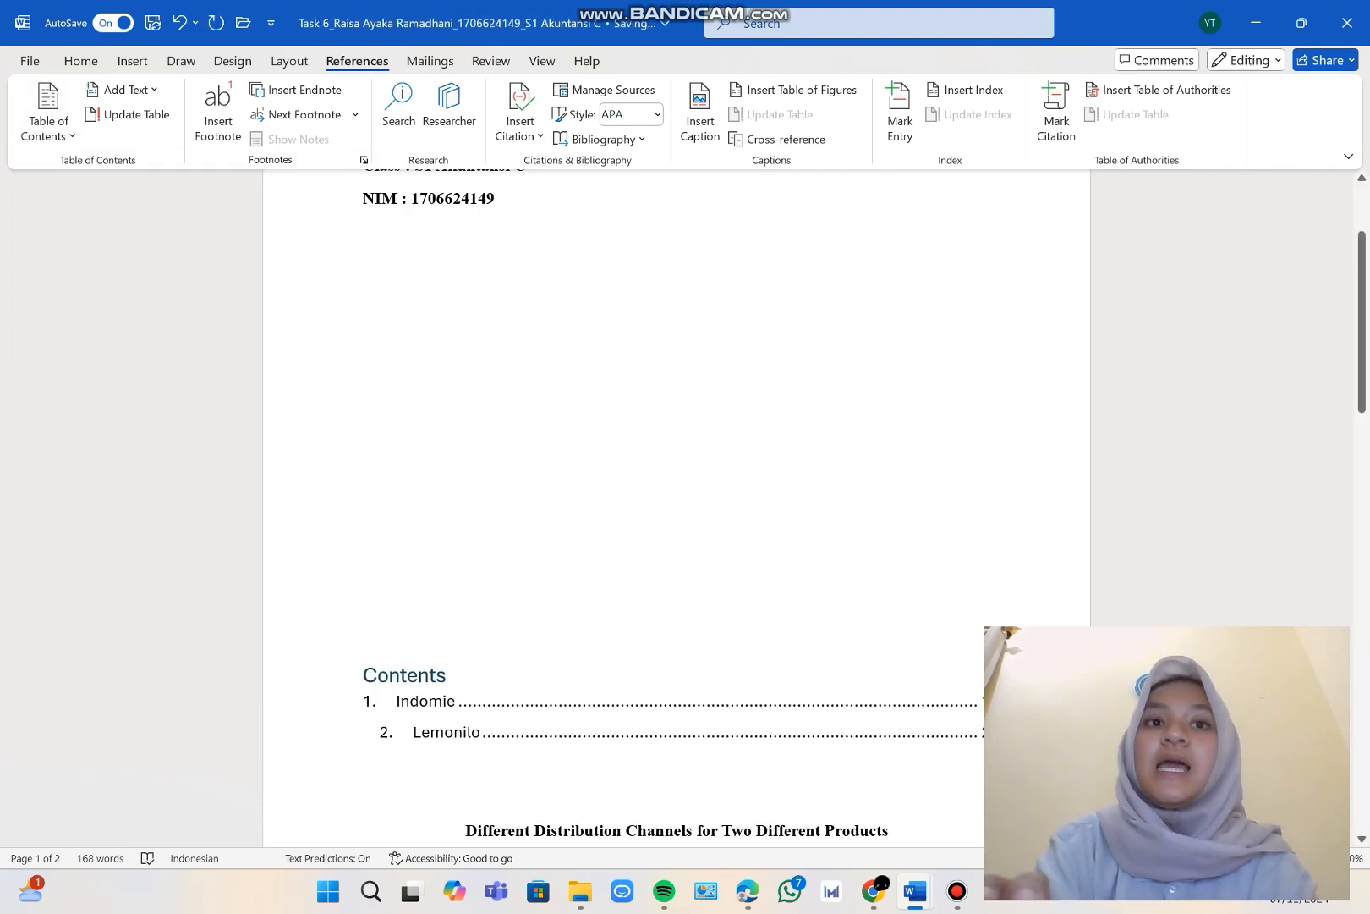
pyautogui.scroll(-3, 677, 507)
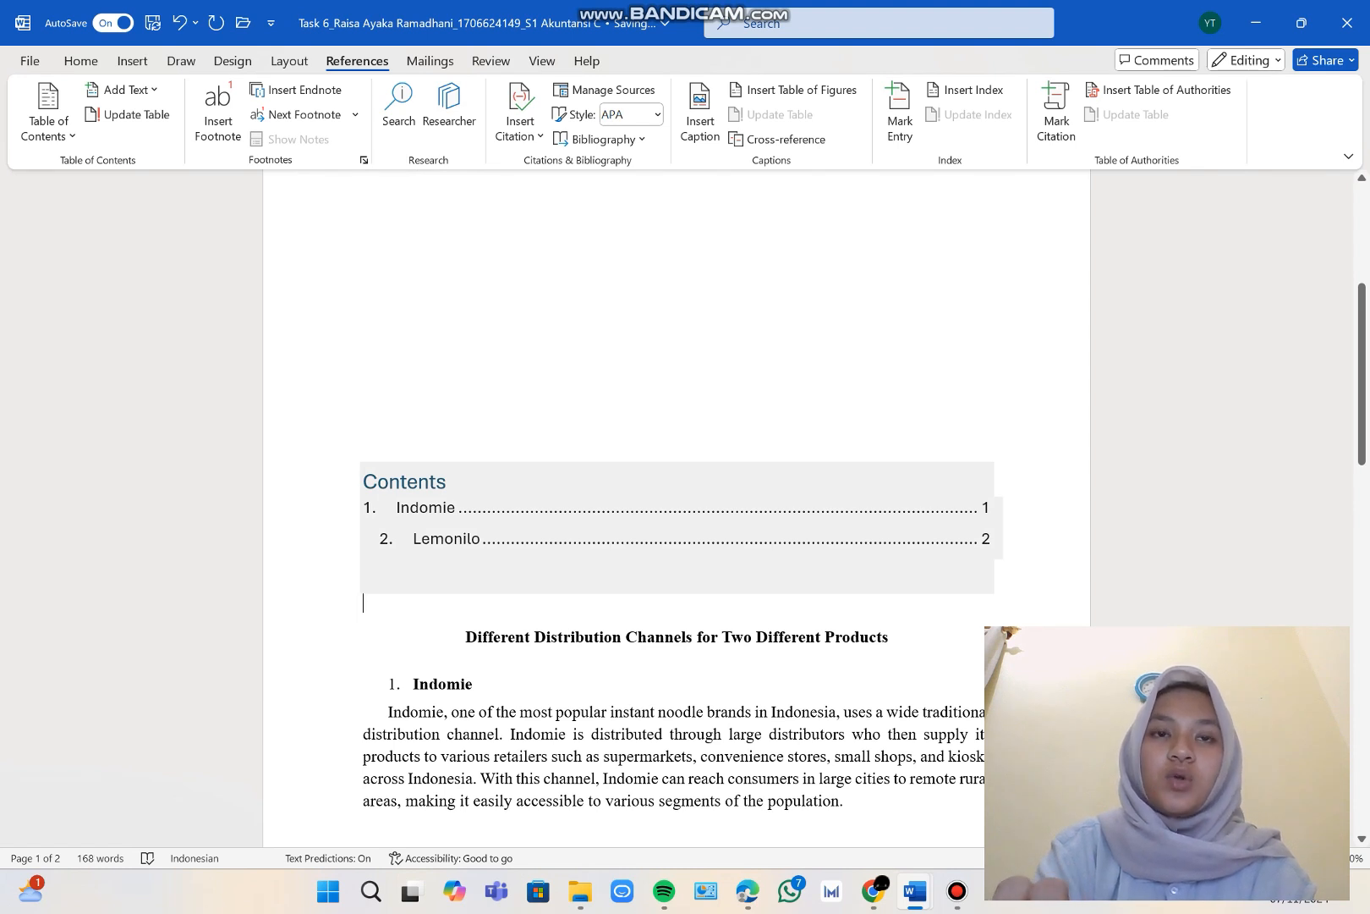
# Replace the "Contents" heading of the table of contents with "Daftar Isi".
pyautogui.click(435, 482)
pyautogui.moveTo(448, 483); pyautogui.dragTo(364, 483)
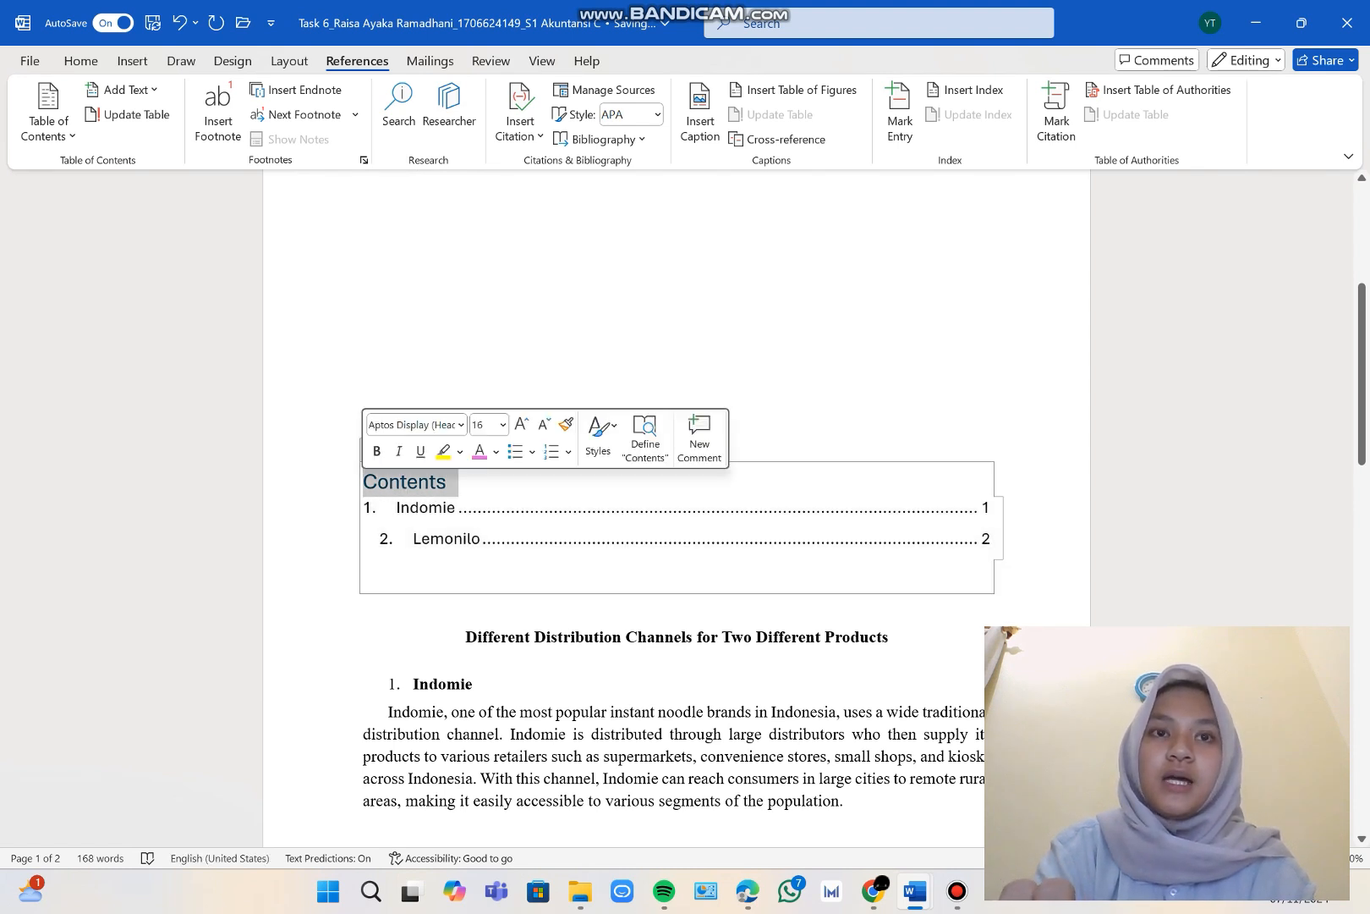
pyautogui.write('Daf')
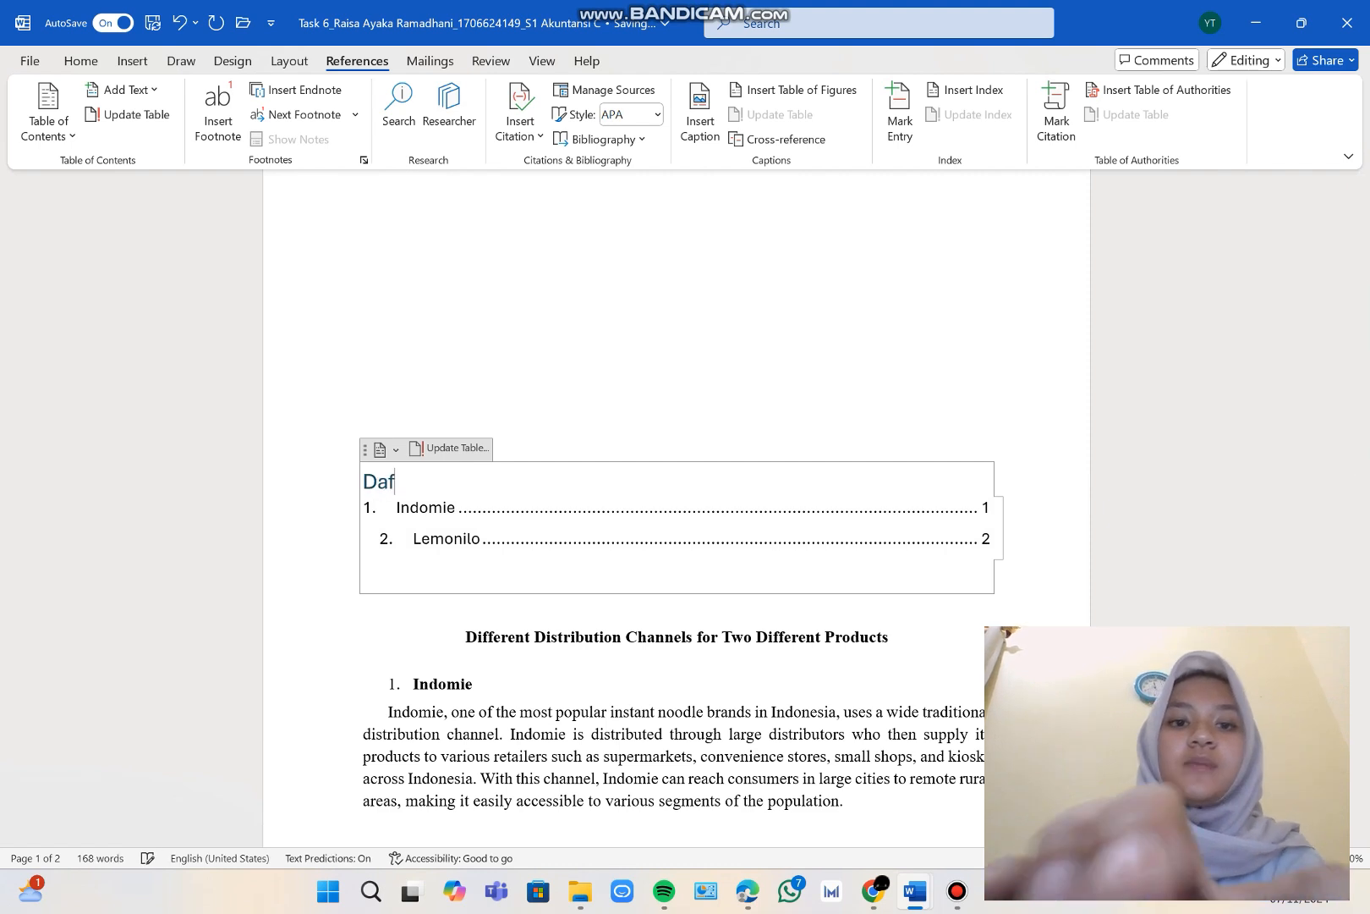
pyautogui.write('tar IS')
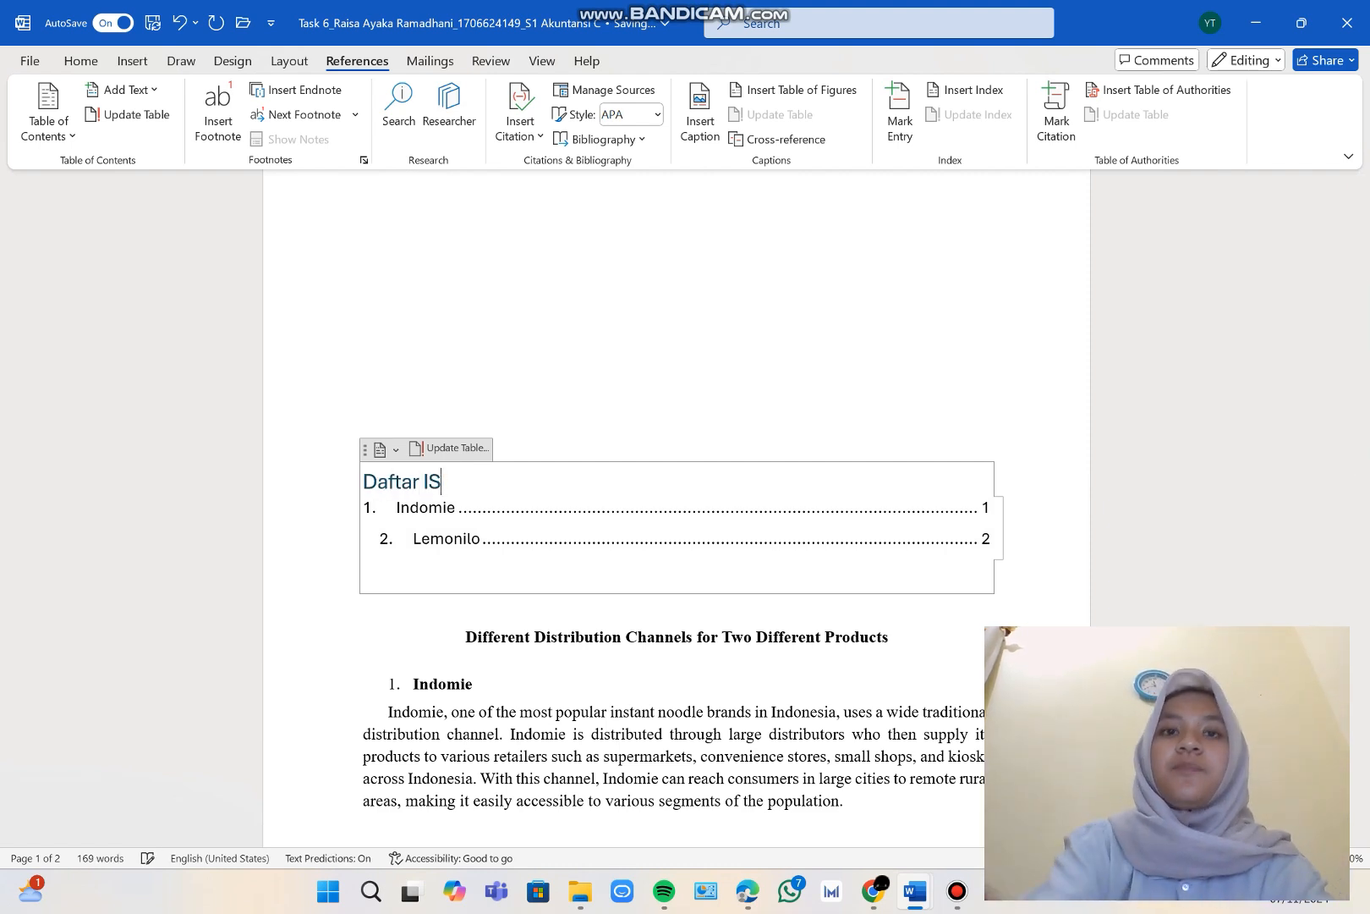
pyautogui.press('BackSpace')
pyautogui.write('si')
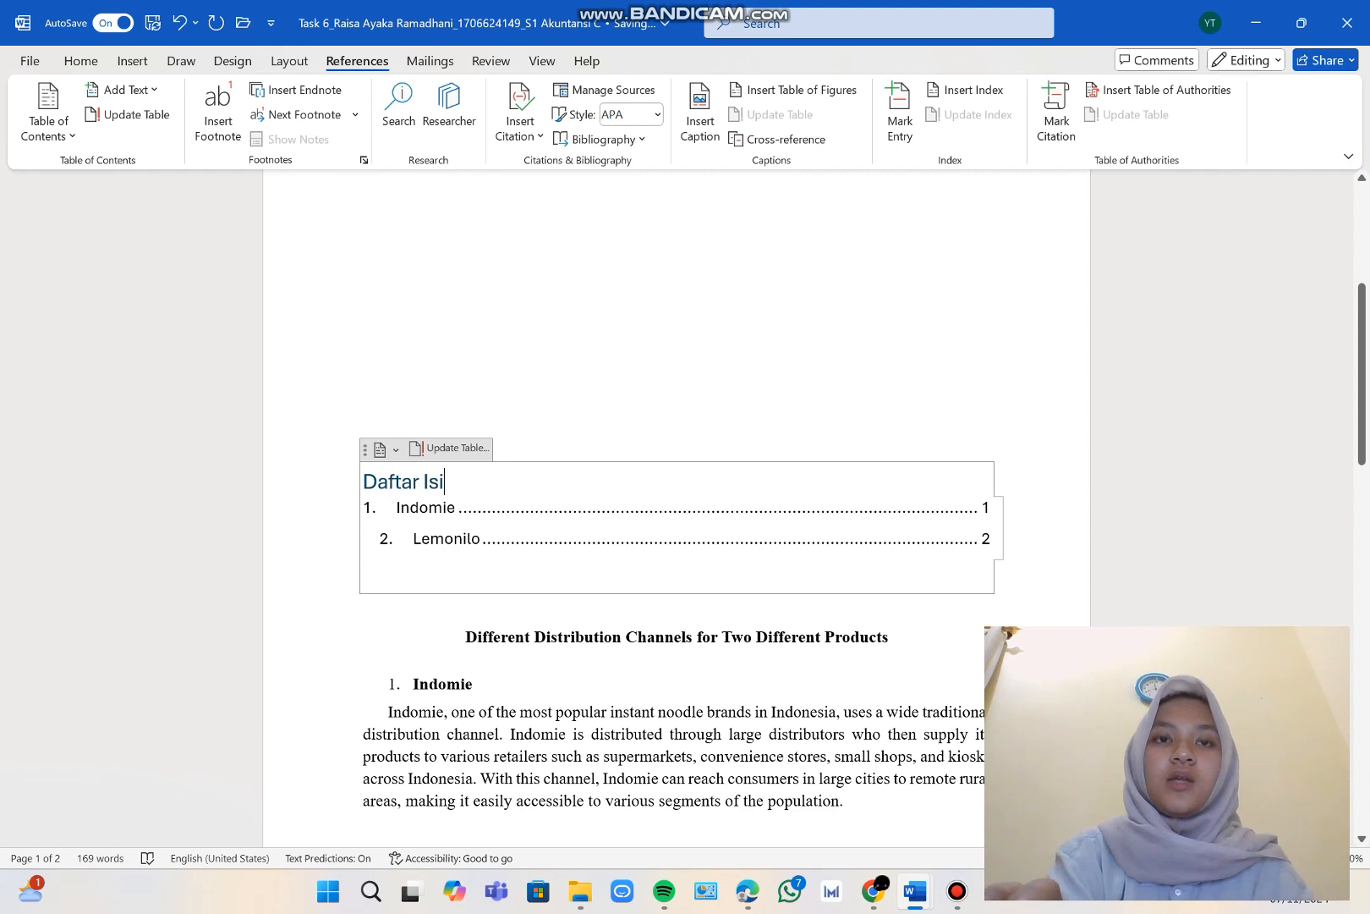
# Change the font color of the "Daftar Isi" heading to black and center the heading.
pyautogui.moveTo(439, 482); pyautogui.dragTo(366, 482)
pyautogui.click(81, 62)
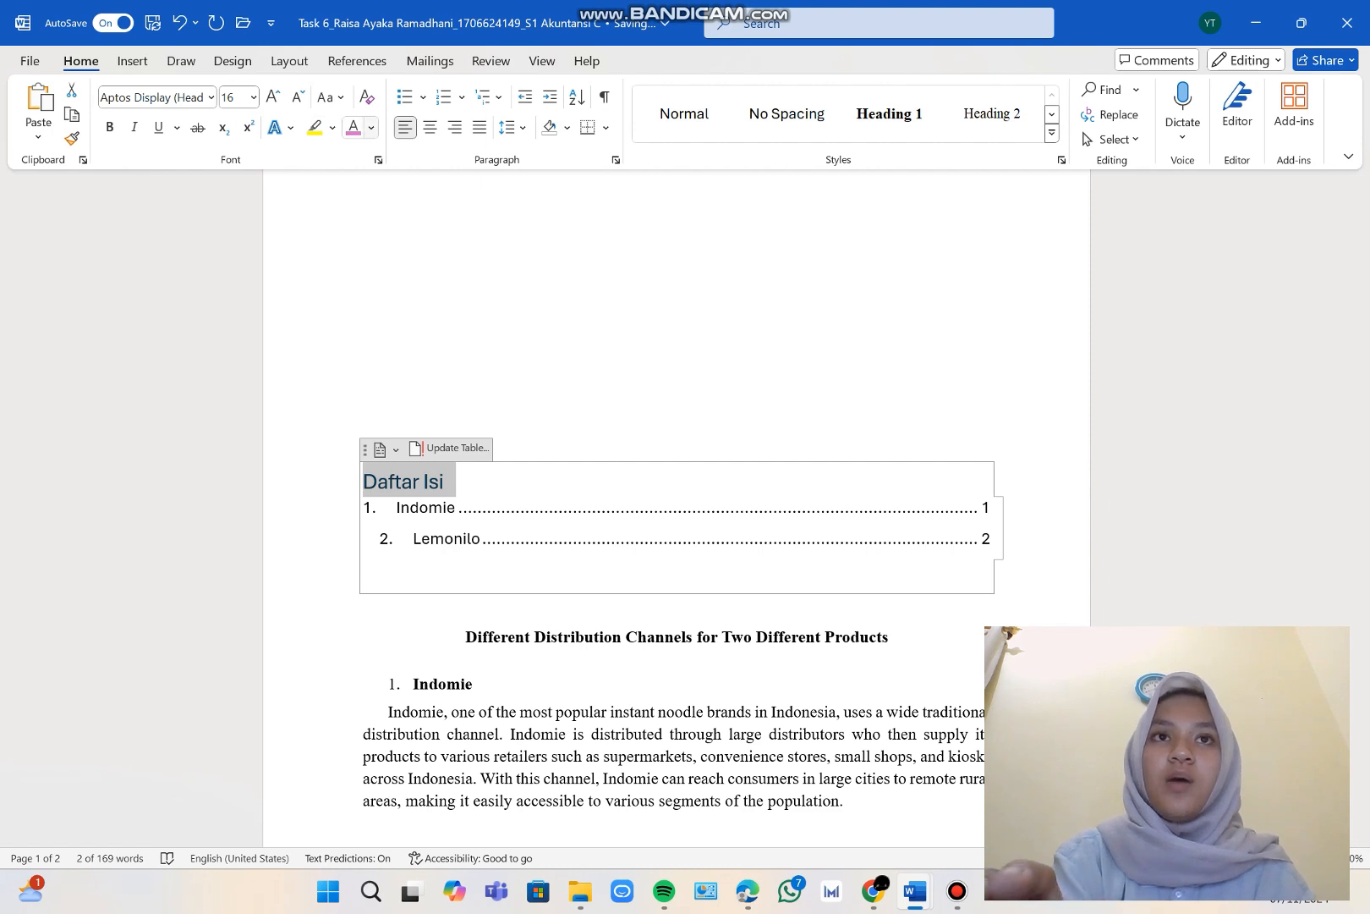
pyautogui.click(371, 127)
pyautogui.click(407, 193)
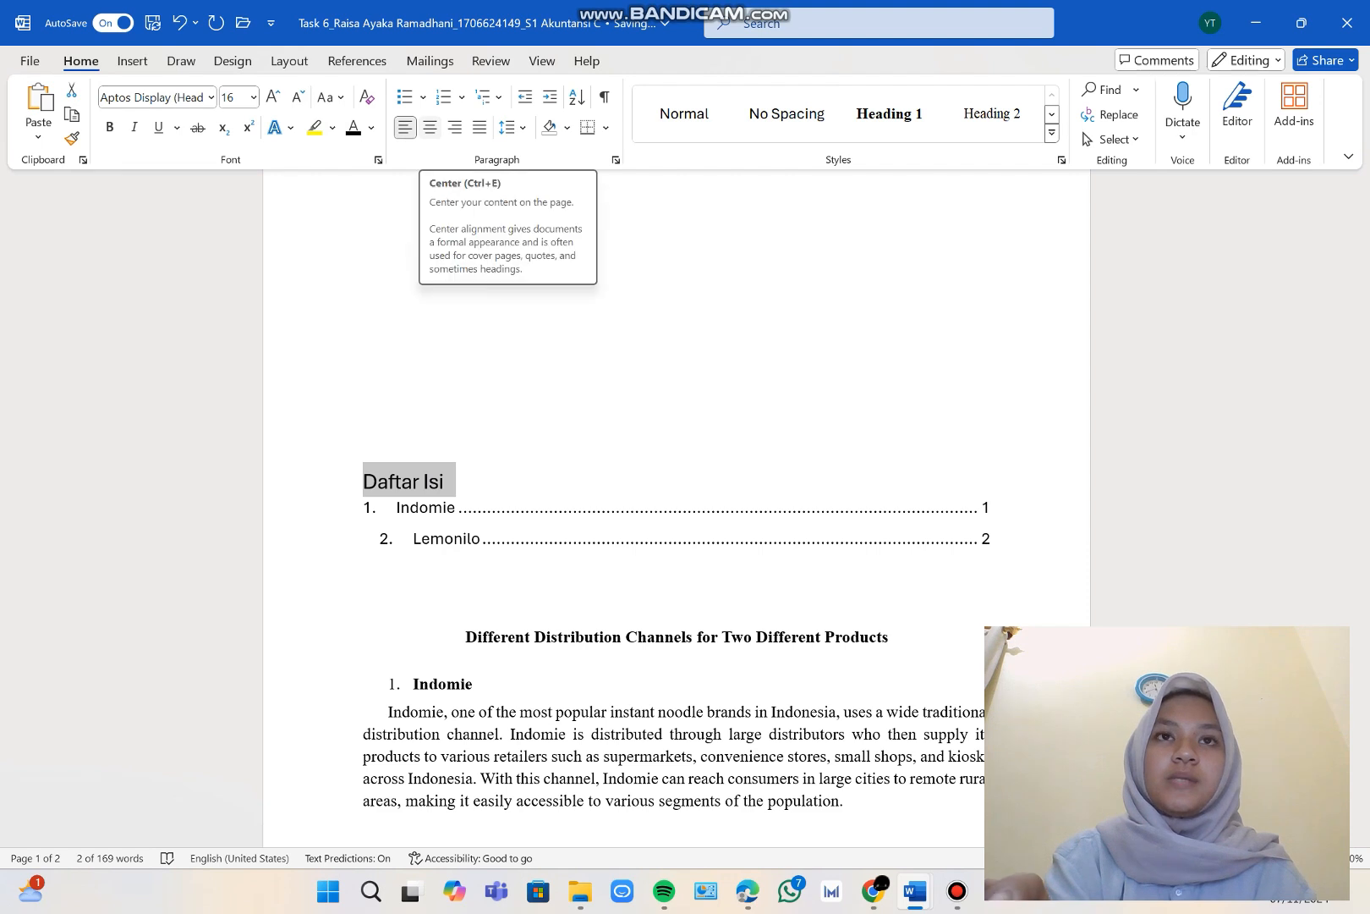
pyautogui.click(430, 127)
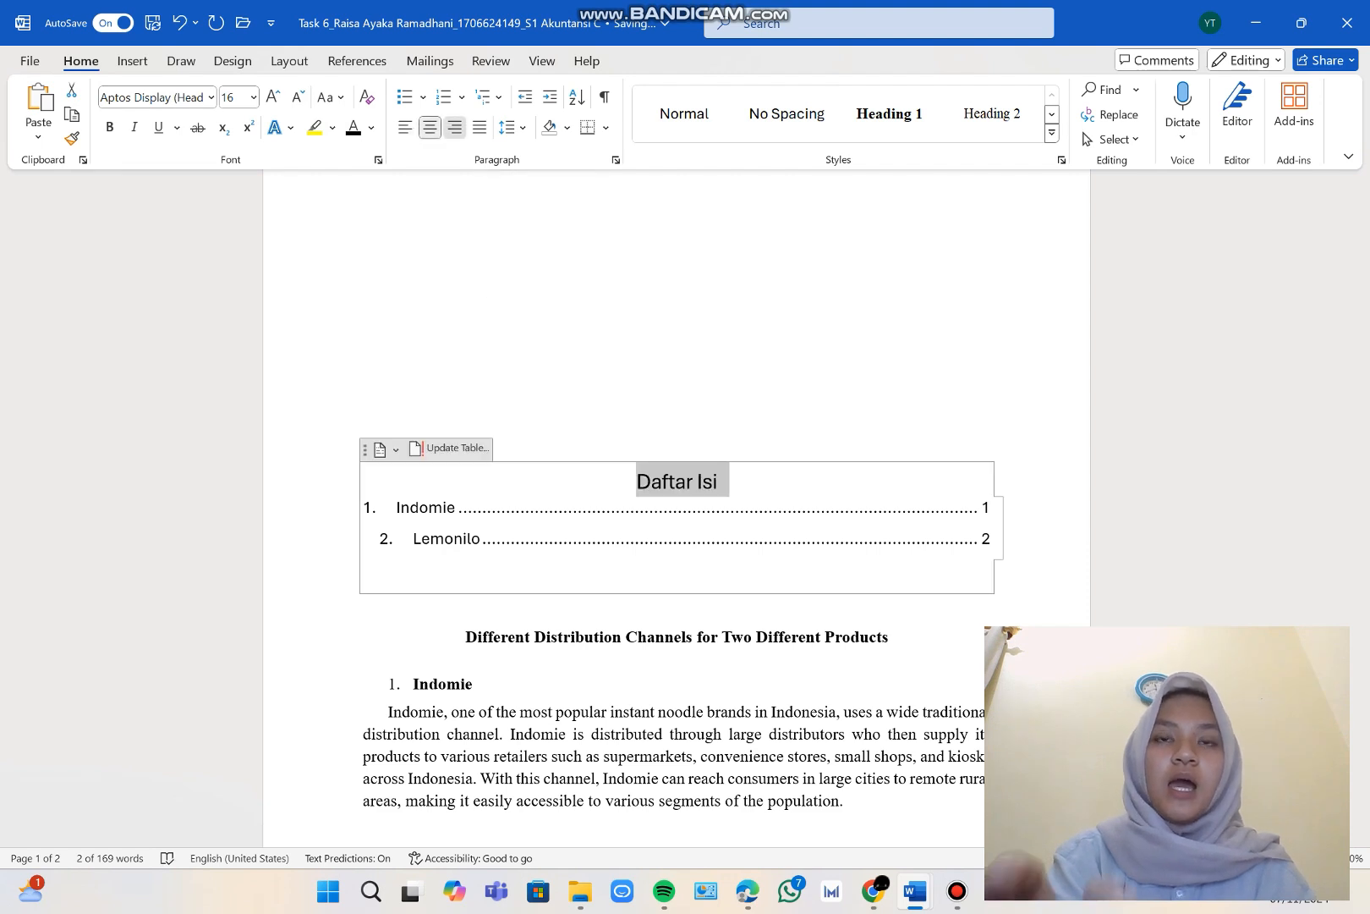
pyautogui.click(454, 127)
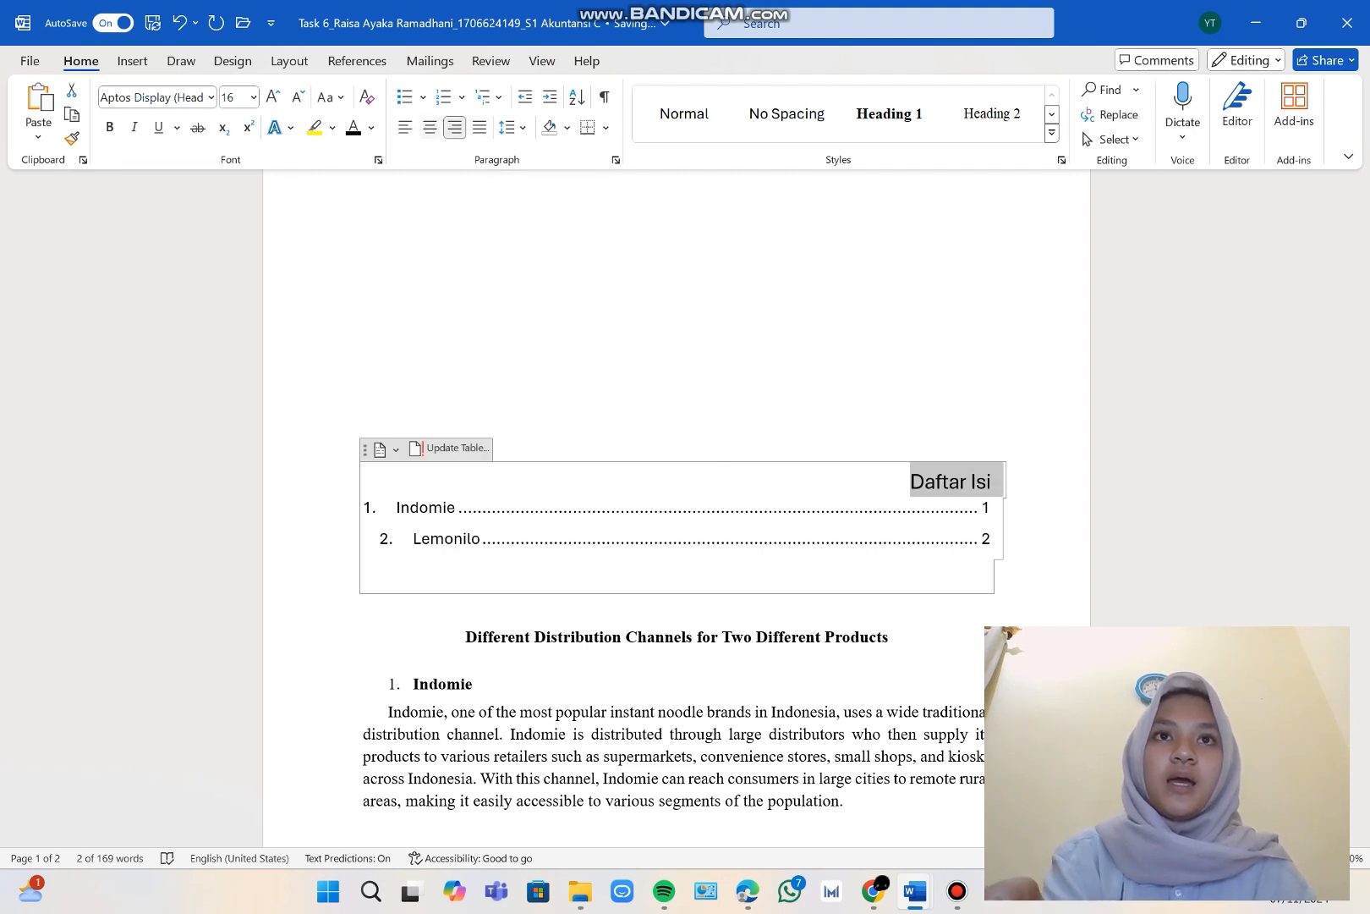
pyautogui.click(430, 127)
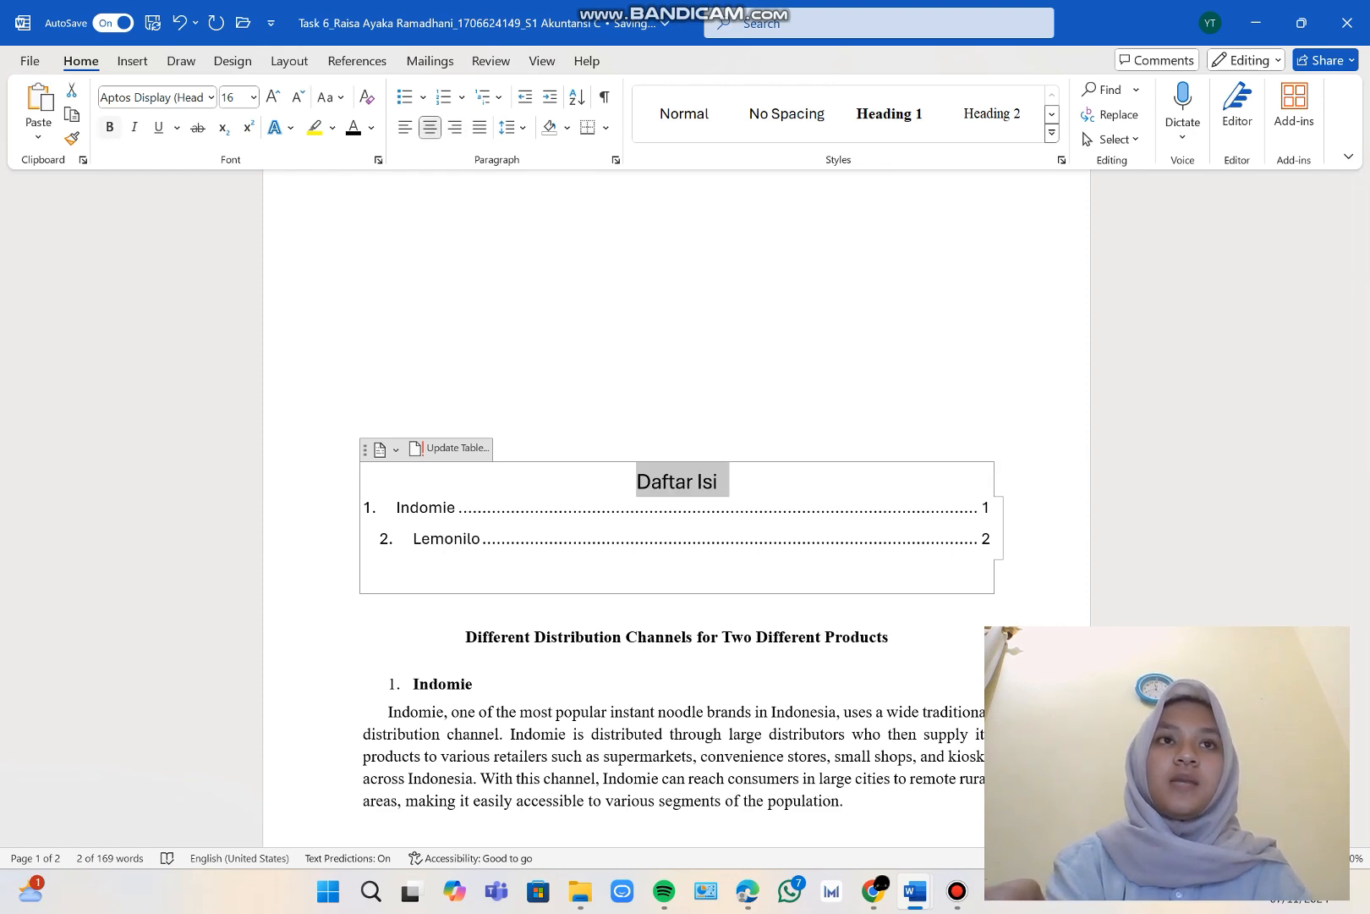
# Make the "Daftar Isi" heading bold and set its font to Times New Roman.
pyautogui.click(109, 127)
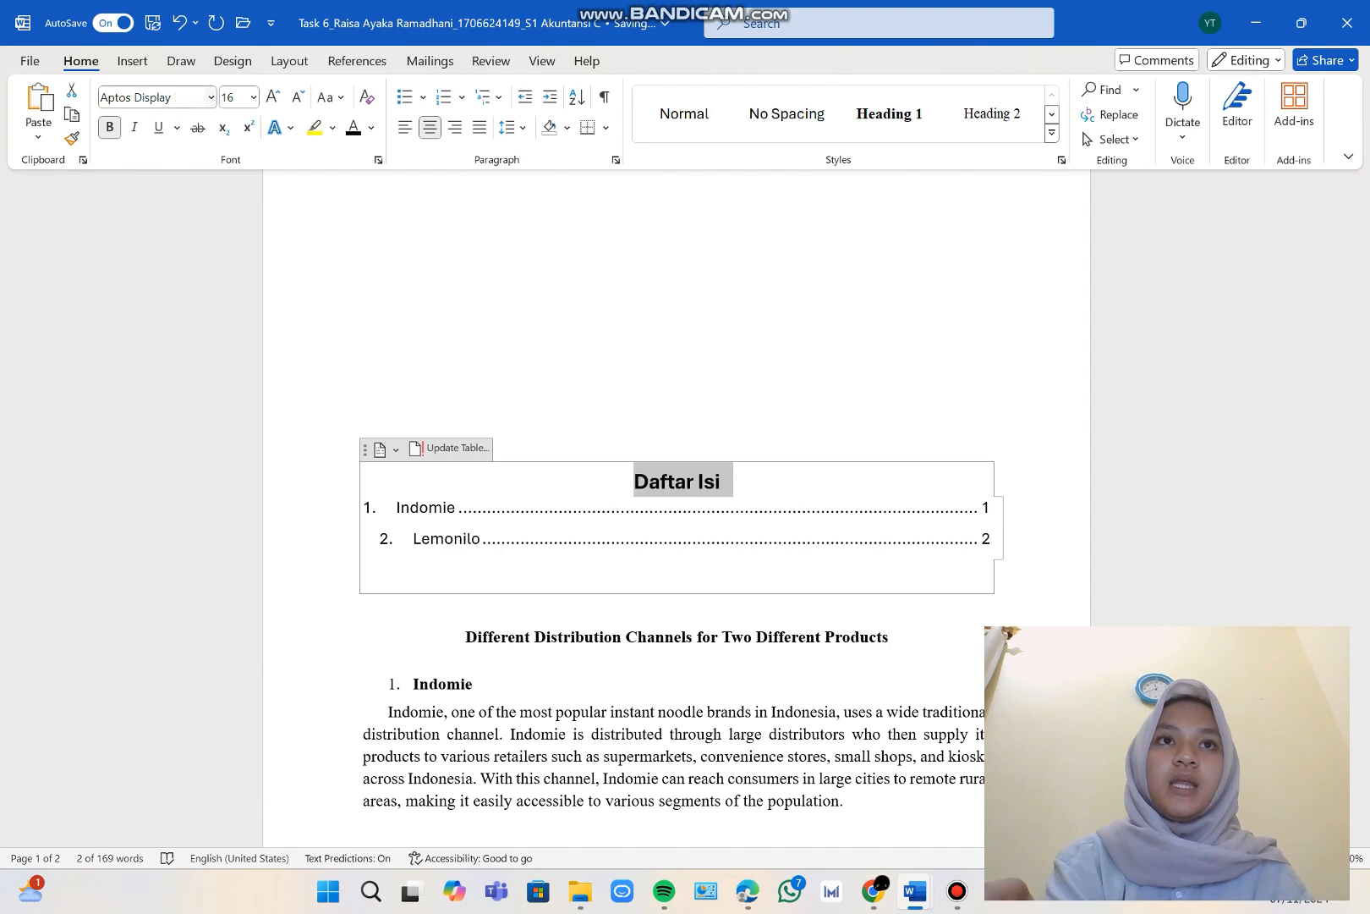
pyautogui.click(211, 96)
pyautogui.click(183, 233)
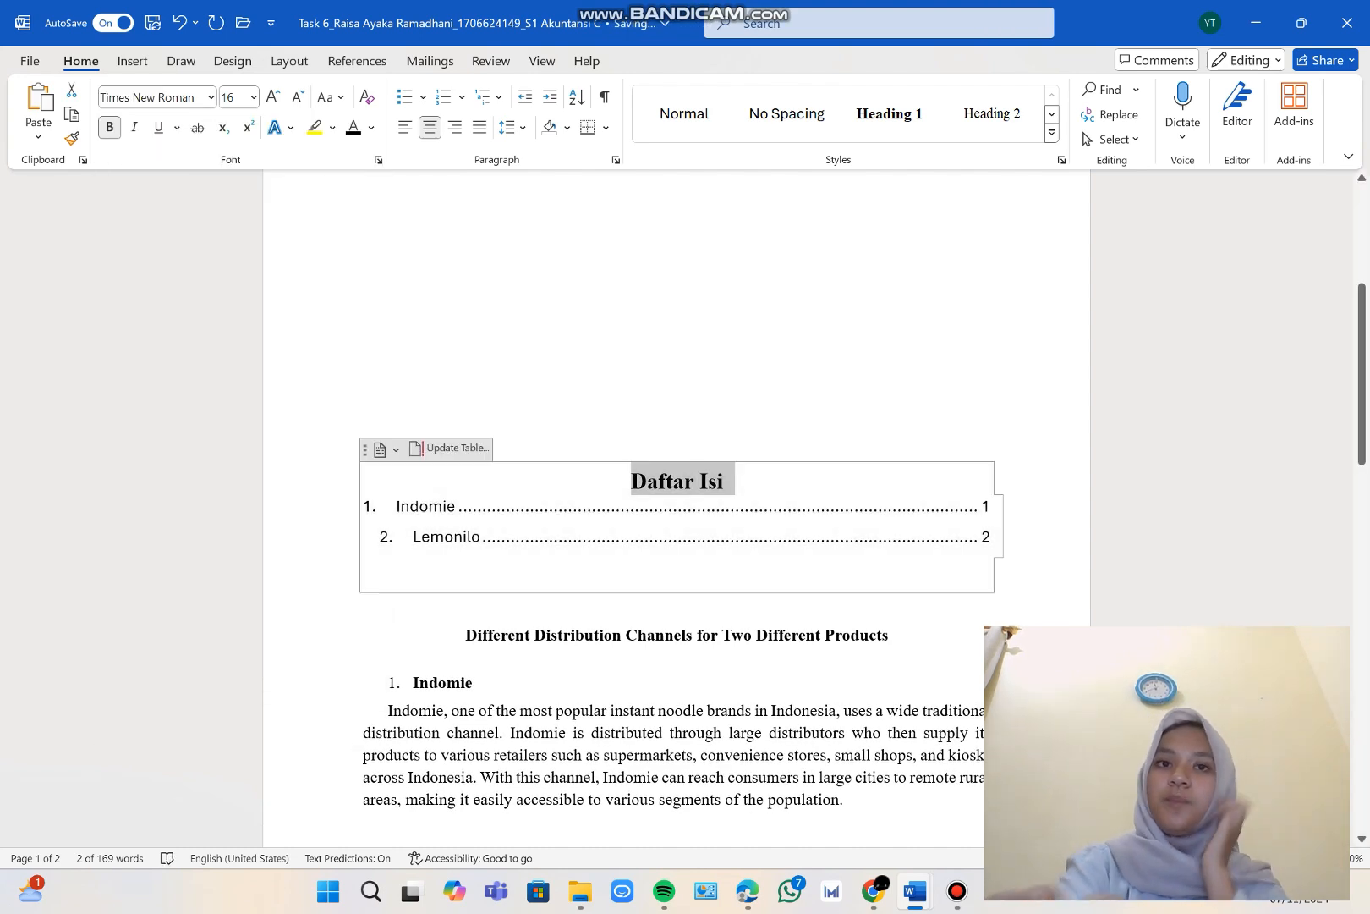
# Set the font of the "Indomie" and "Lemonilo" entries in the table of contents to Times New Roman.
pyautogui.click(406, 568)
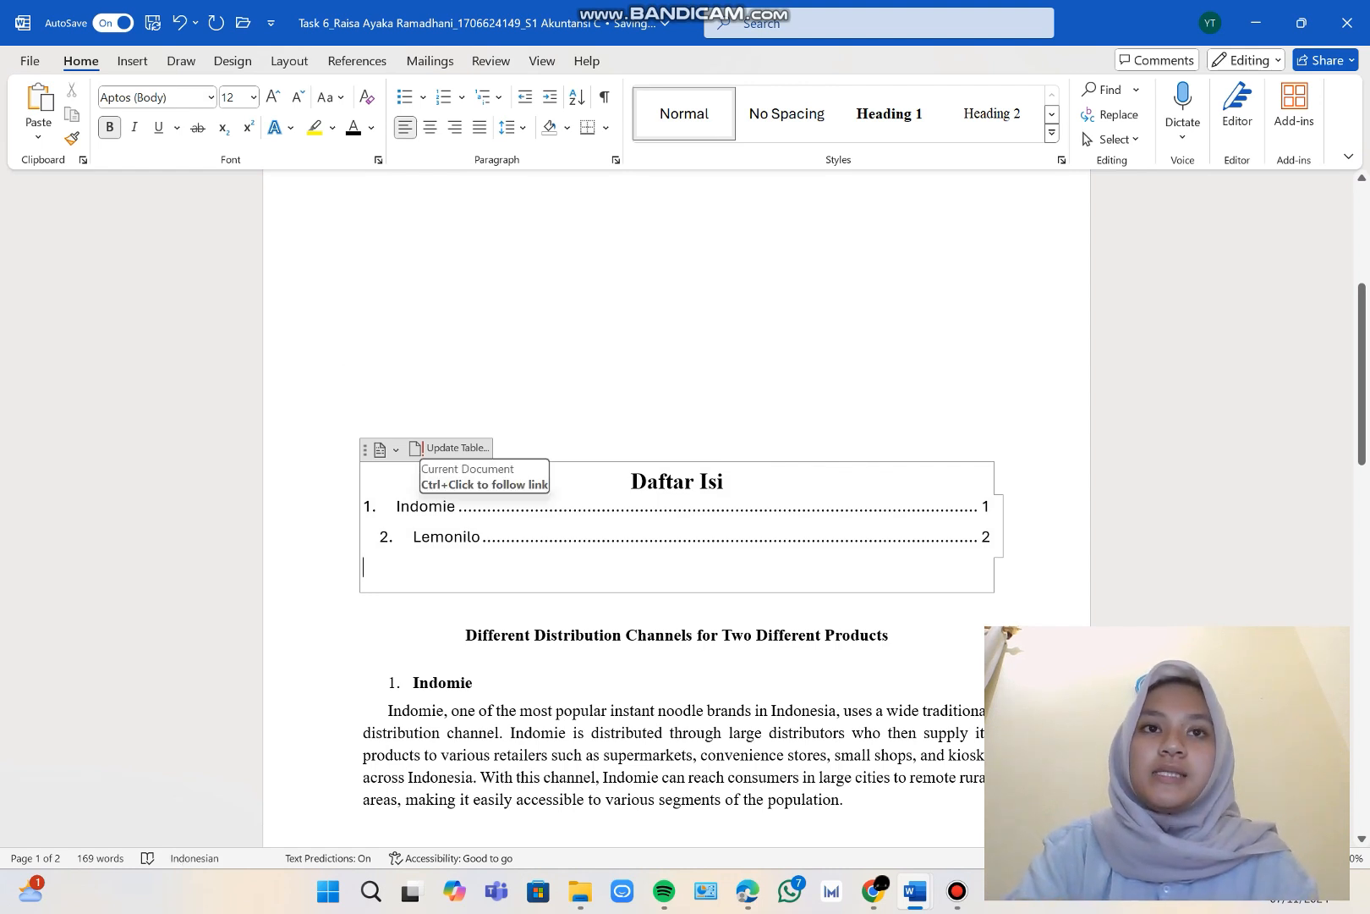
pyautogui.tripleClick(423, 506)
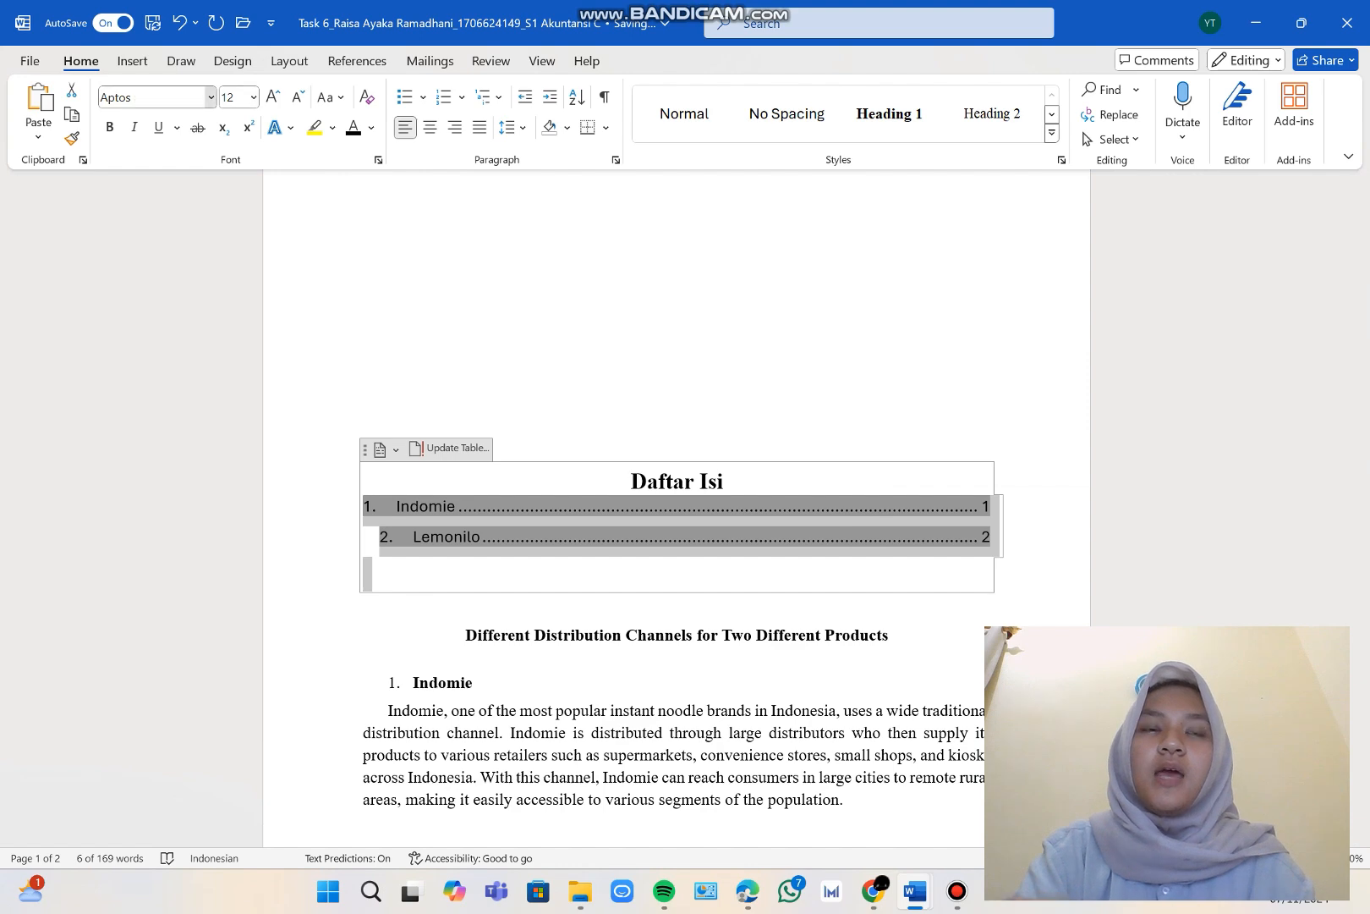
pyautogui.click(211, 97)
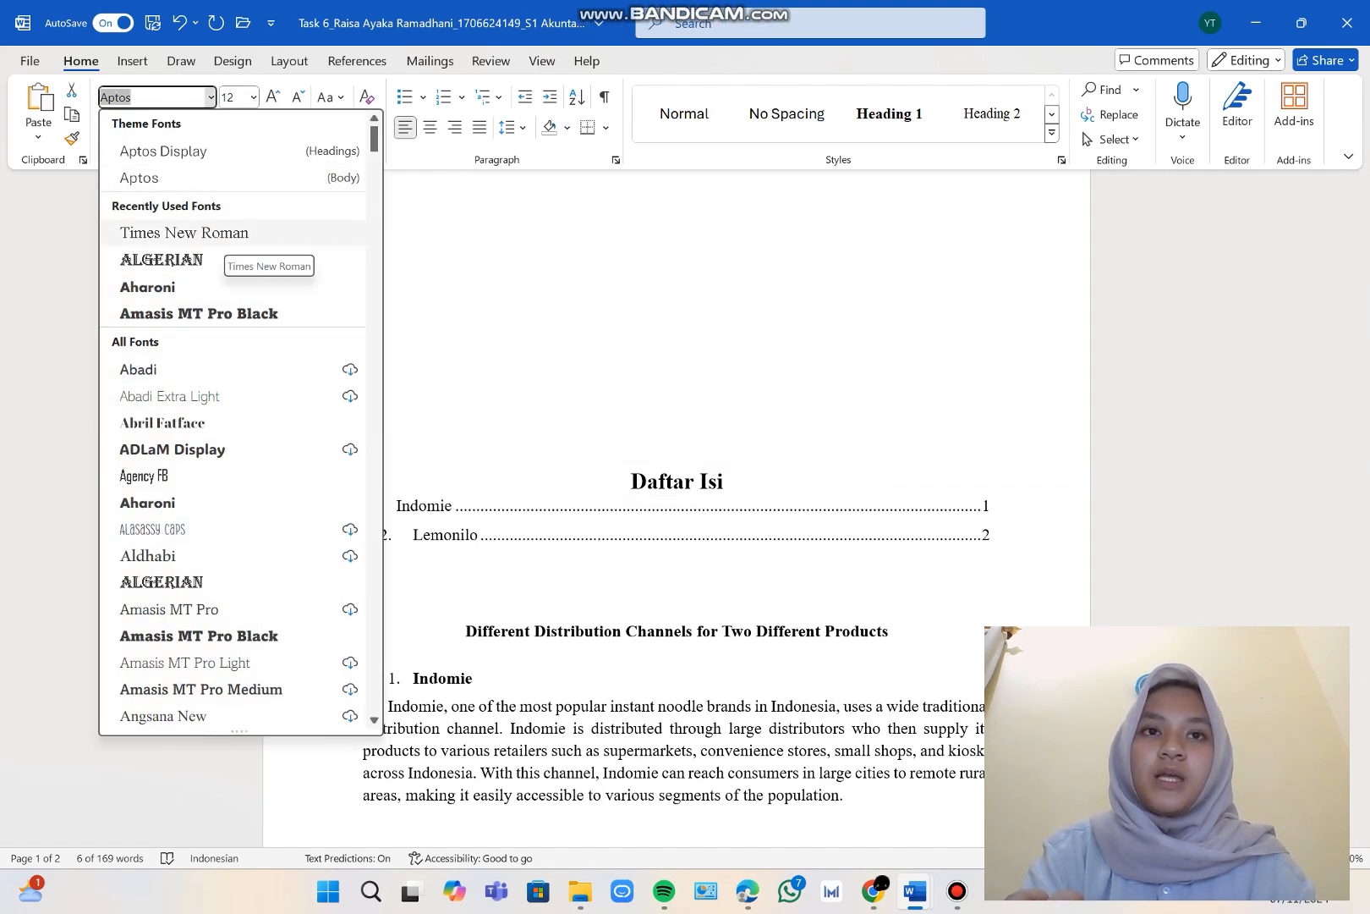
pyautogui.click(222, 239)
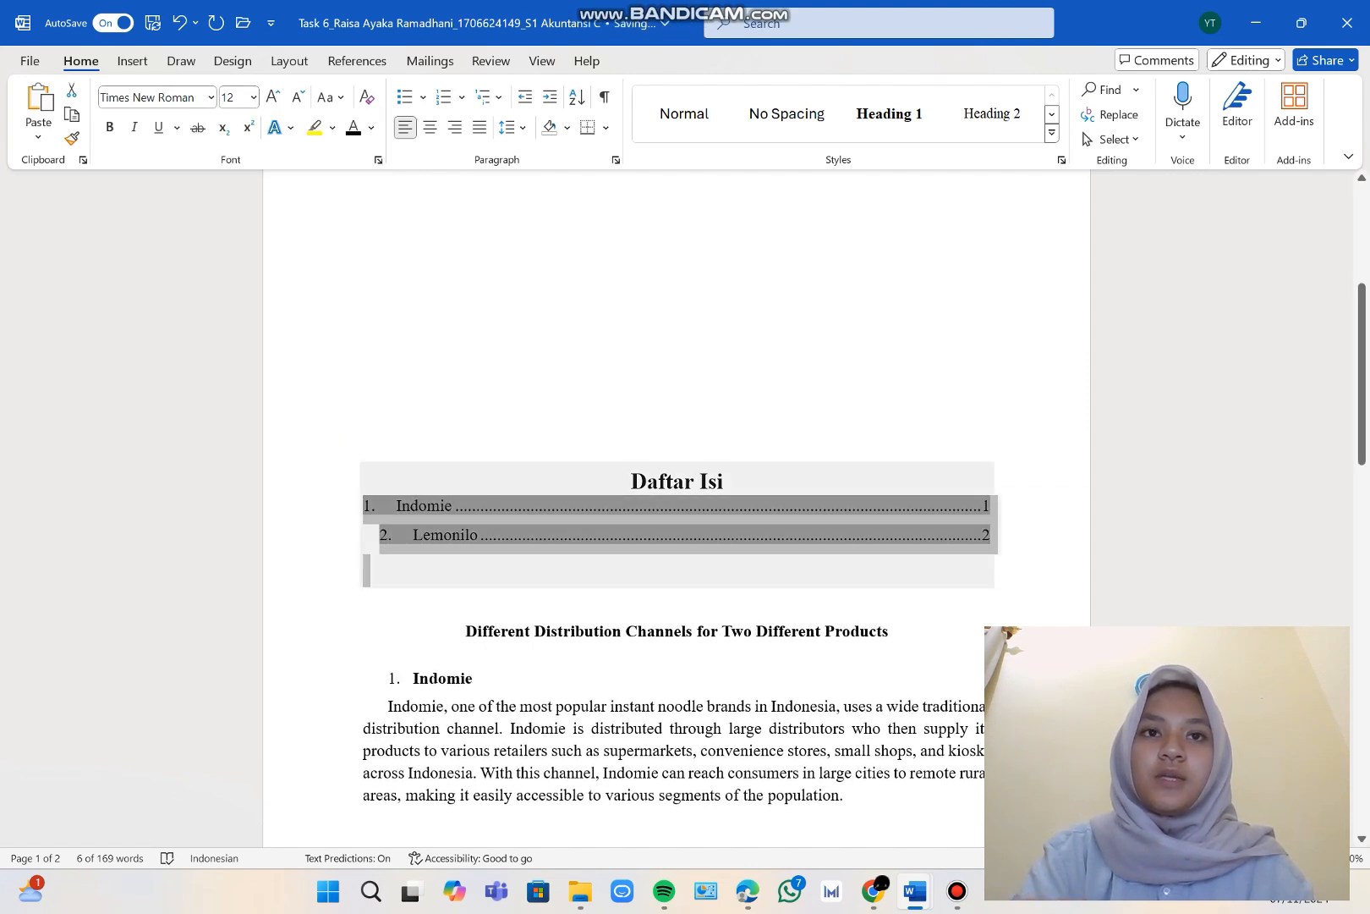